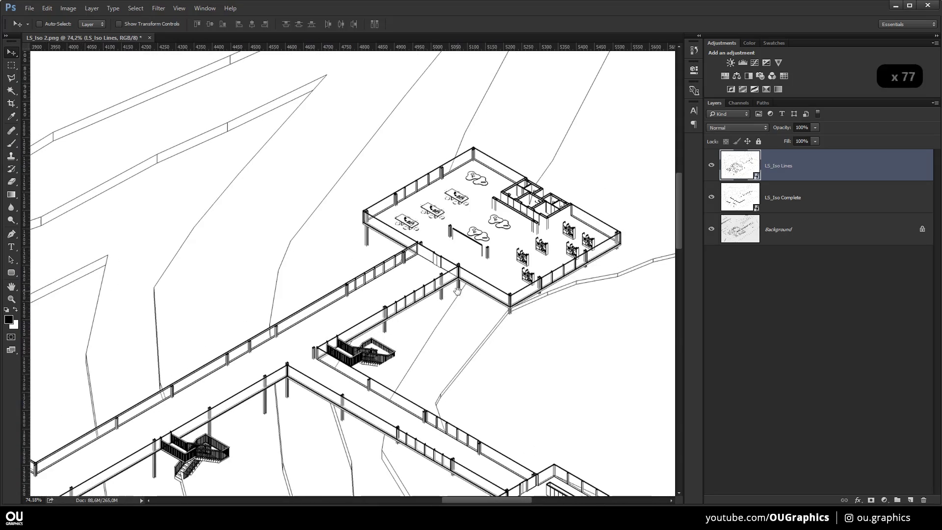
Examine the linework of the isometric school buildings, walkways and courtyards up close
scroll(406, 328, down, 5)
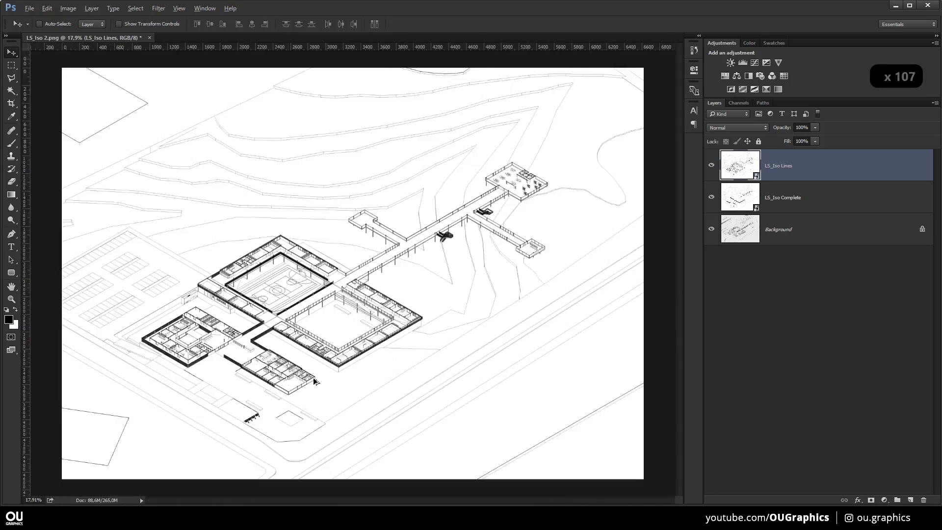
scroll(137, 358, up, 12)
scroll(165, 323, down, 4)
scroll(626, 426, up, 4)
drag(588, 296, 323, 382)
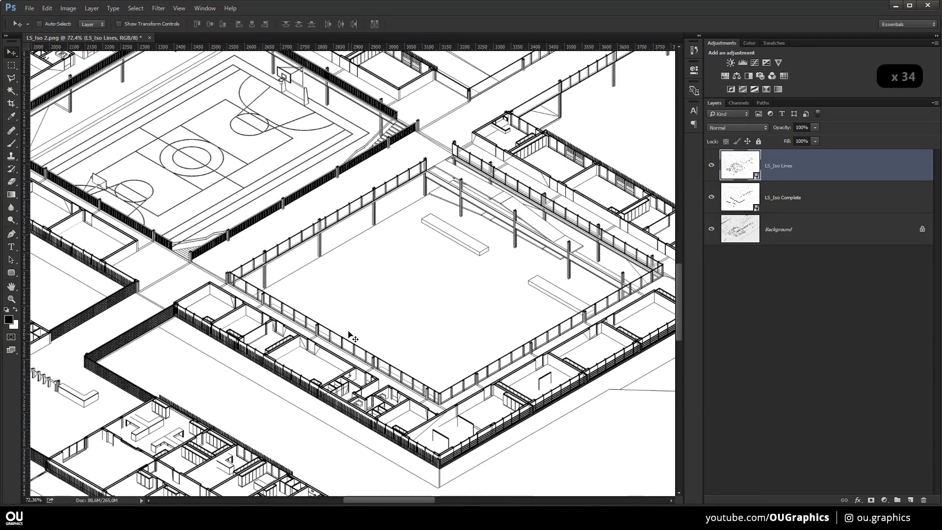
scroll(360, 321, down, 11)
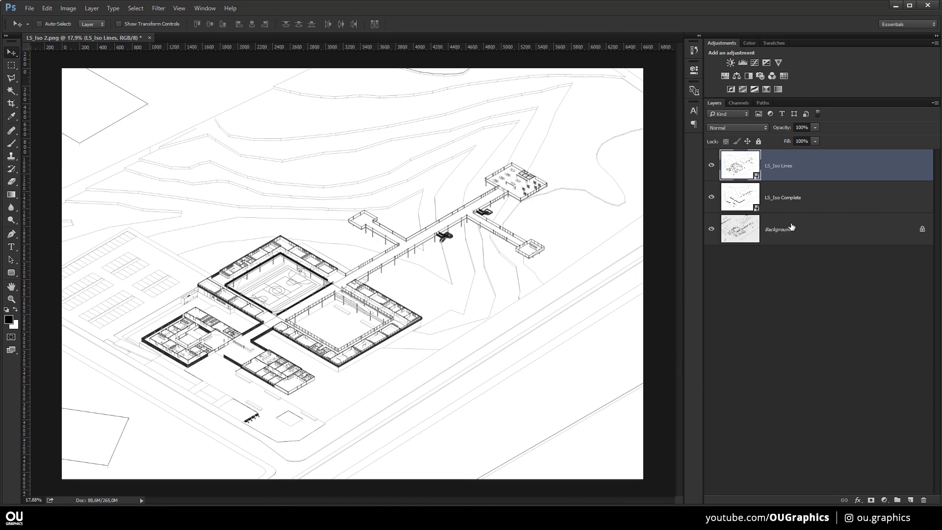
Convert the Background into a regular layer and add a new white-filled layer beneath it
double_click(777, 223)
key(Return)
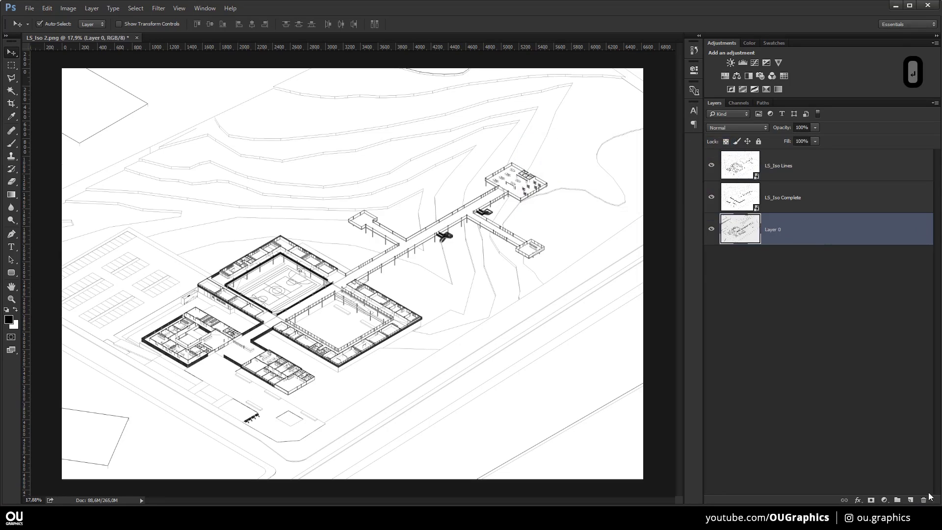
ctrl+click(910, 499)
key(x)
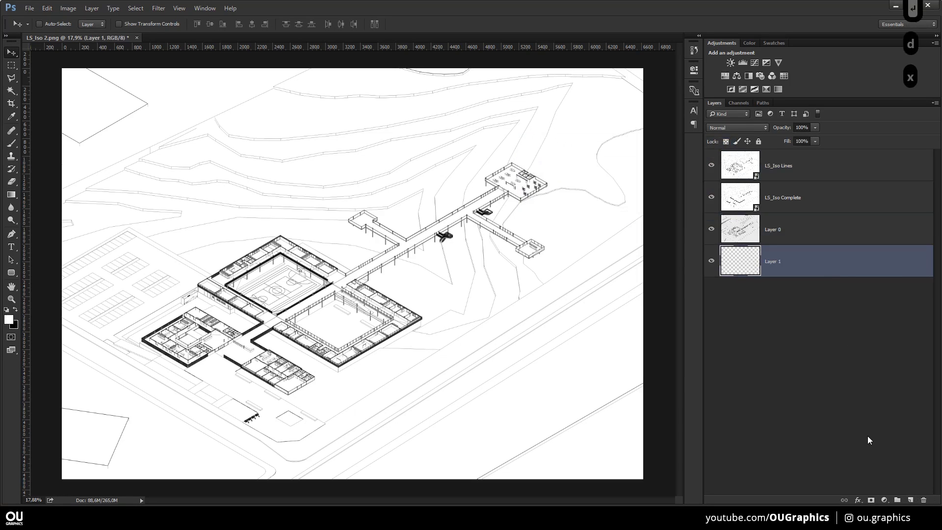
key(alt+BackSpace)
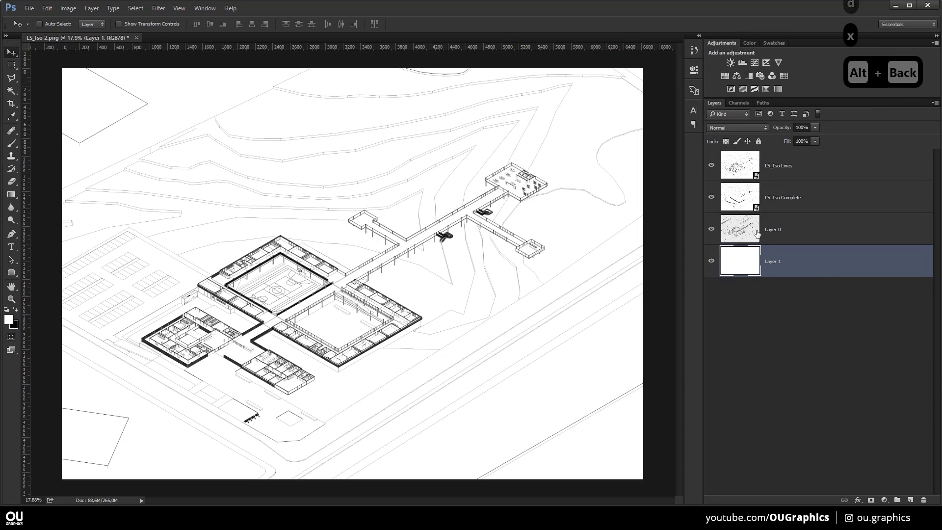
Hide the LS_Iso Lines and LS_Iso Complete layers and select the shaded render on Layer 0
click(711, 159)
click(741, 235)
key(v)
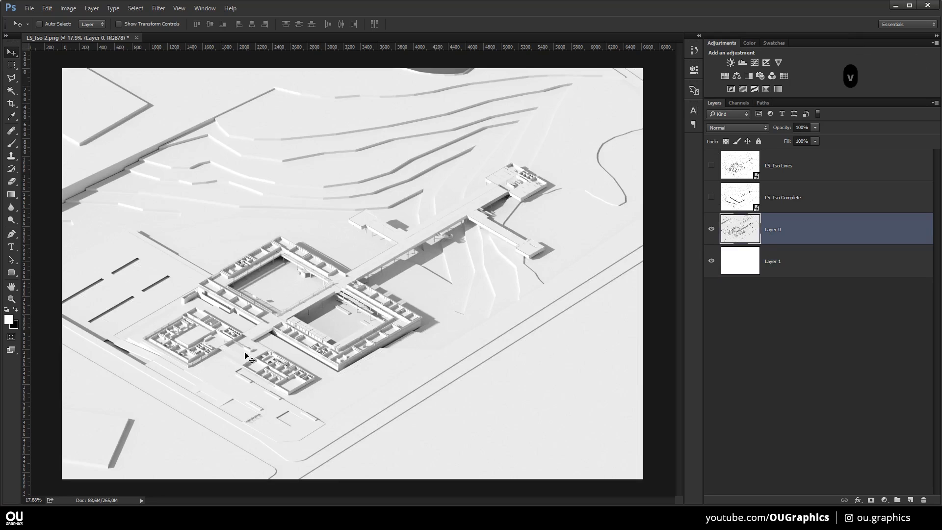
scroll(233, 362, up, 1)
click(731, 127)
click(724, 161)
click(747, 130)
click(736, 125)
key(Return)
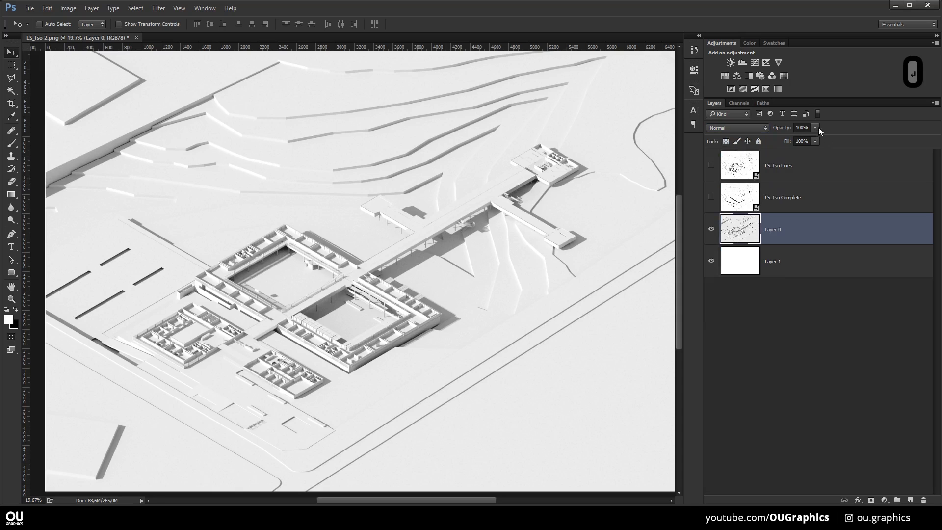
Lower the opacity of the shaded render on Layer 0 to 50%
drag(785, 137, 792, 137)
scroll(412, 259, down, 1)
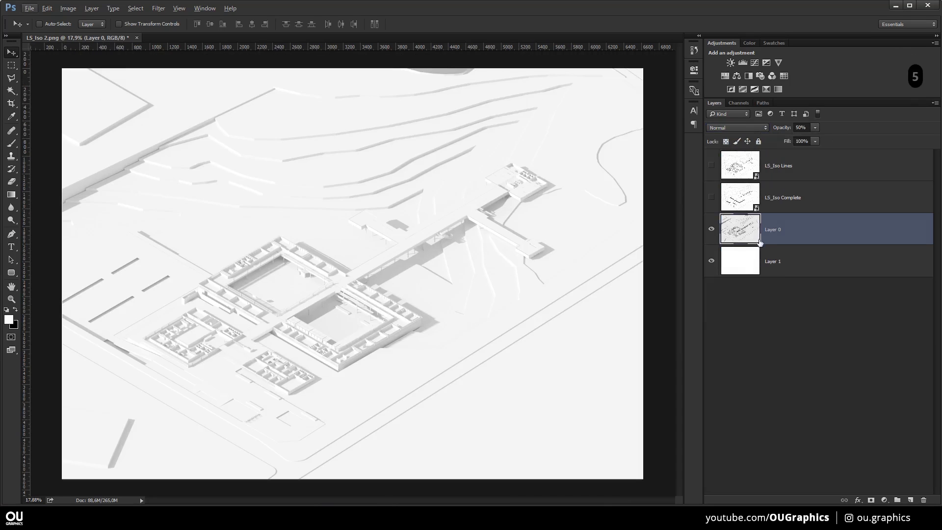
Move the LS_Iso Lines layer directly below LS_Iso Complete and make it visible
drag(720, 160, 717, 200)
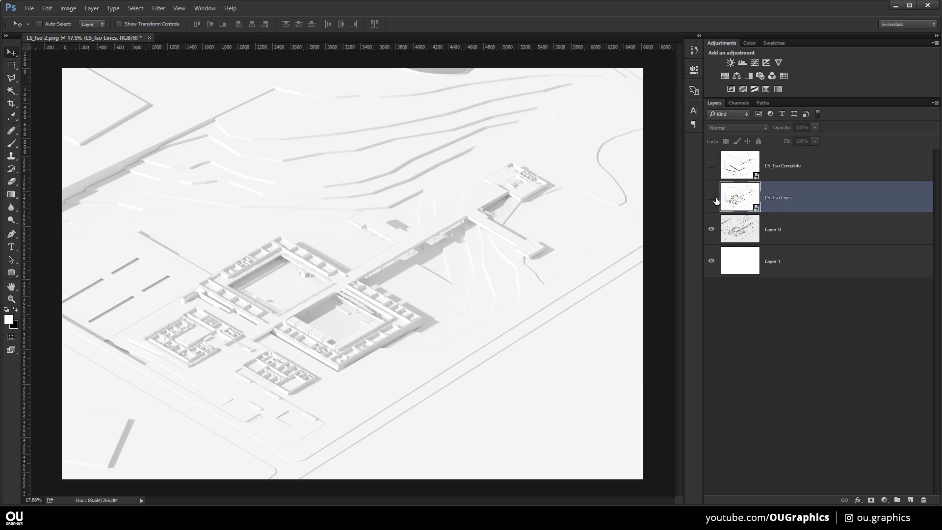
click(711, 196)
key(ctrl+t)
key(Escape)
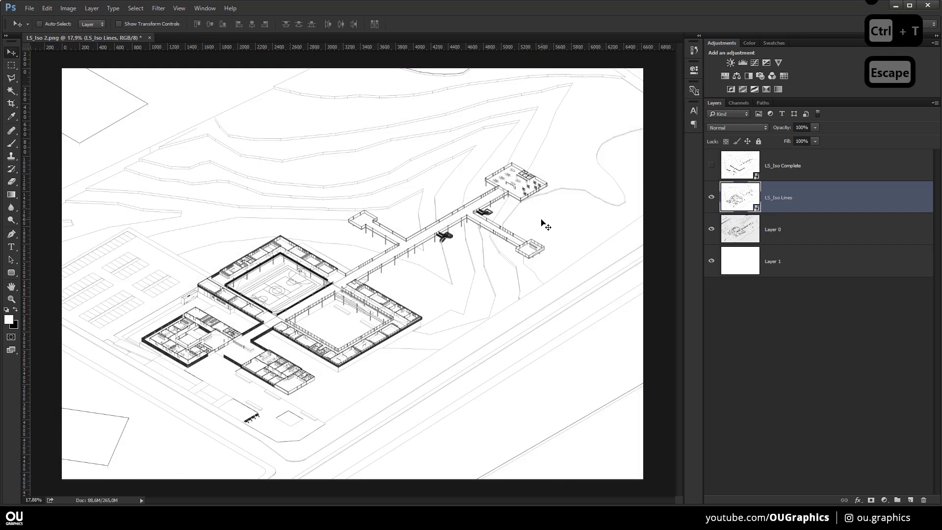
Set the blend mode of LS_Iso Lines to Multiply and compare the image with and without the layer
click(751, 128)
click(727, 154)
click(712, 197)
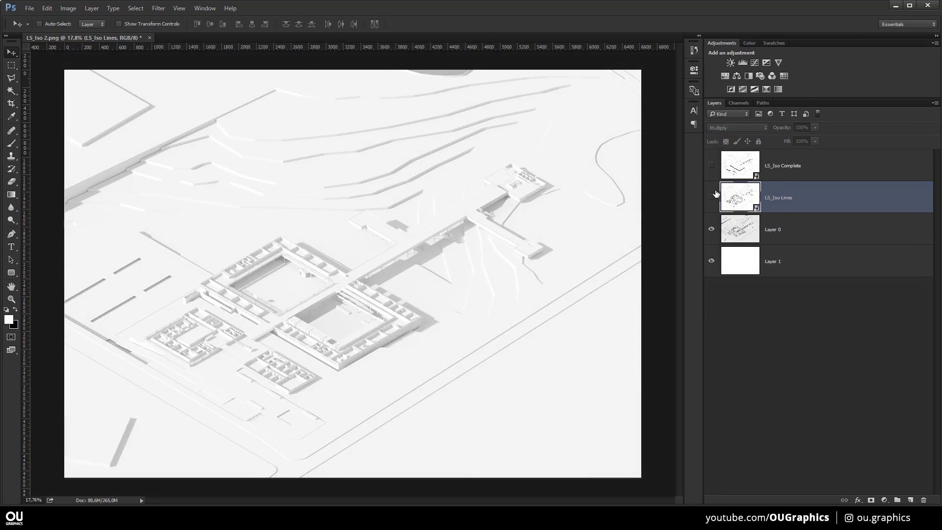
click(715, 195)
click(715, 195)
click(715, 195)
click(714, 196)
click(714, 196)
click(714, 195)
click(714, 195)
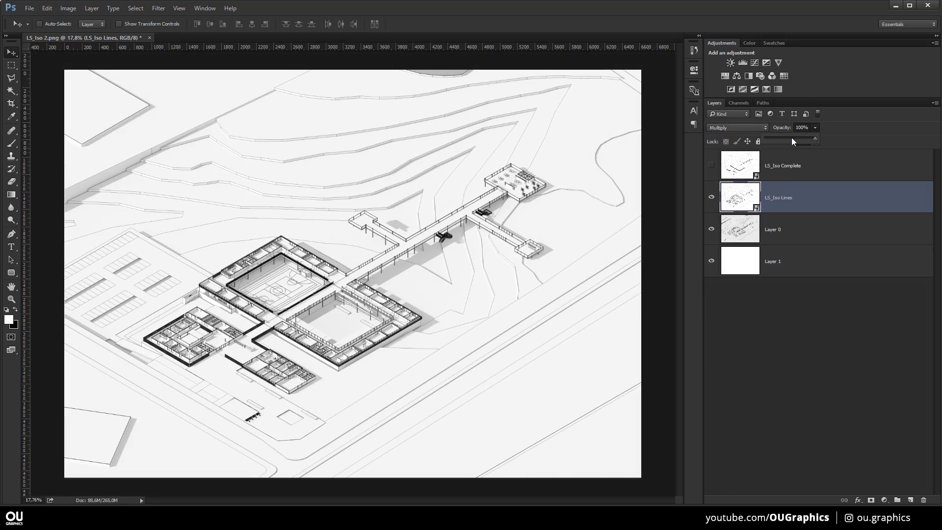
Try 50% opacity on the LS_Iso Lines layer and settle on 60%
text(50)
key(Return)
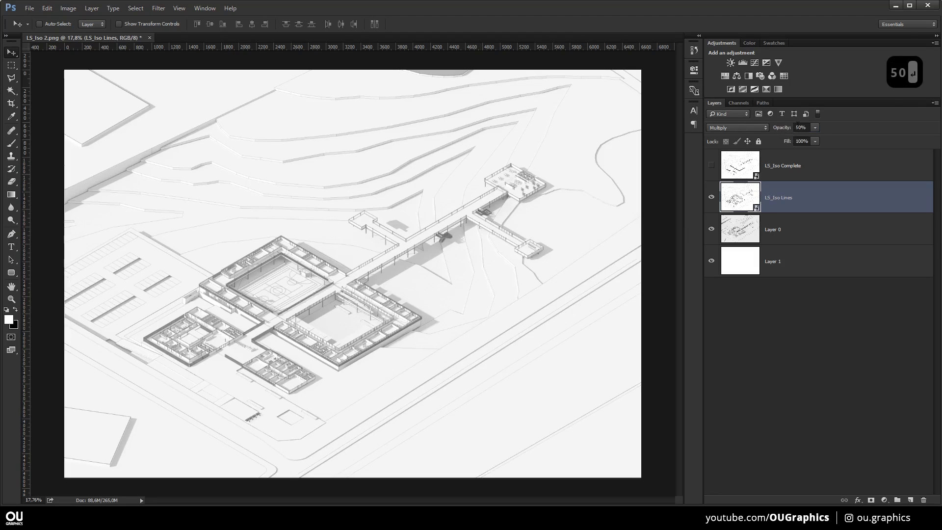
scroll(148, 290, up, 5)
key(6)
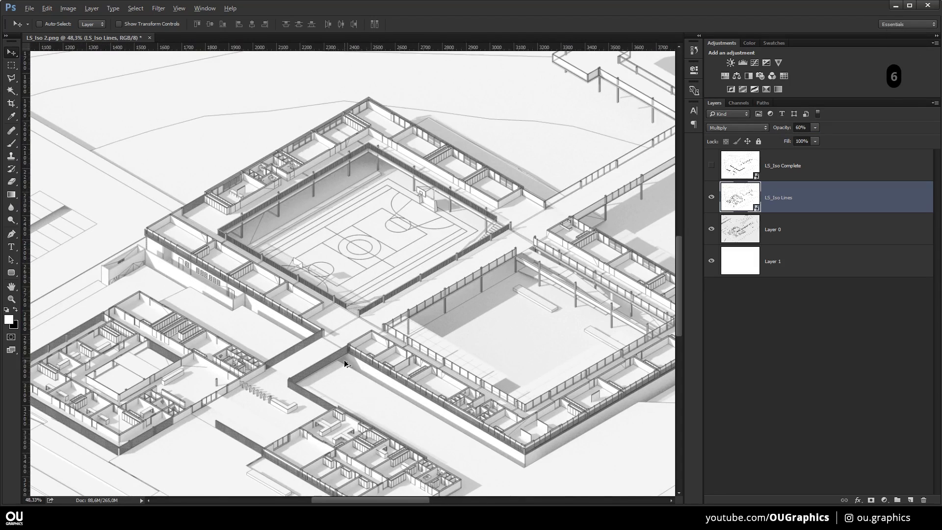
scroll(344, 364, down, 5)
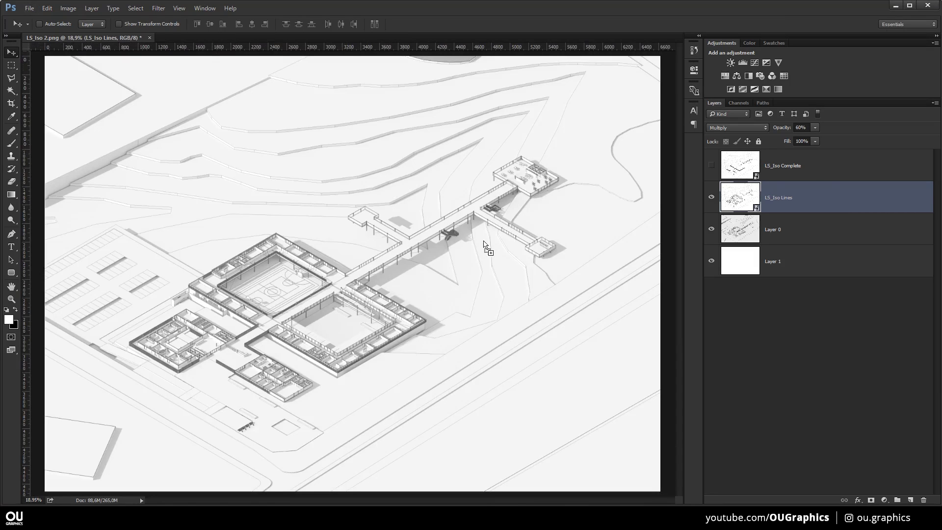
Place the Vegetation Selection image above LS_Iso Lines and load its shape as a selection
key(Return)
scroll(477, 252, down, 1)
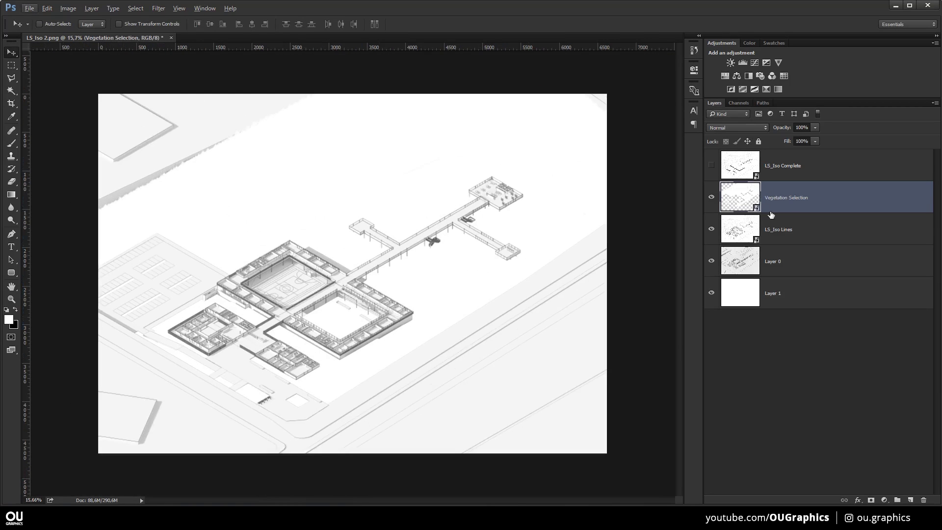
key(ctrl+d)
alt+click(711, 197)
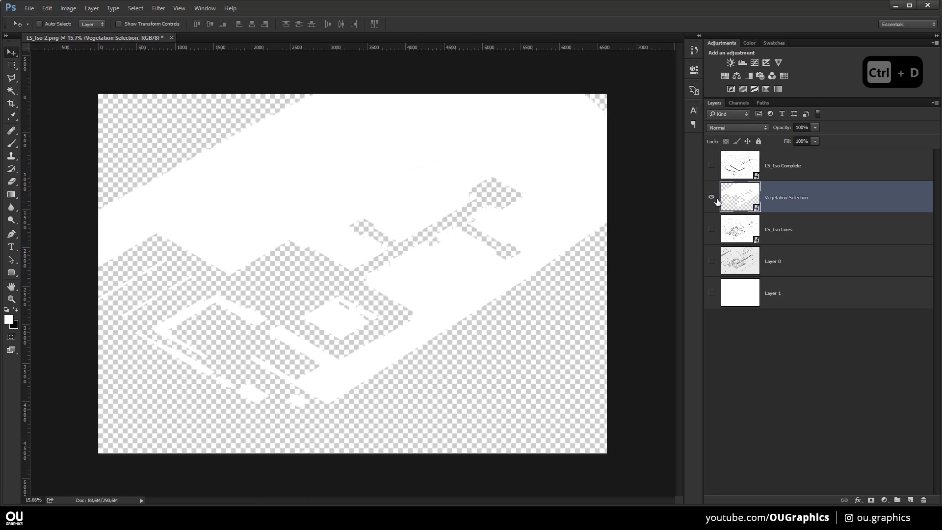
alt+click(711, 197)
ctrl+click(744, 201)
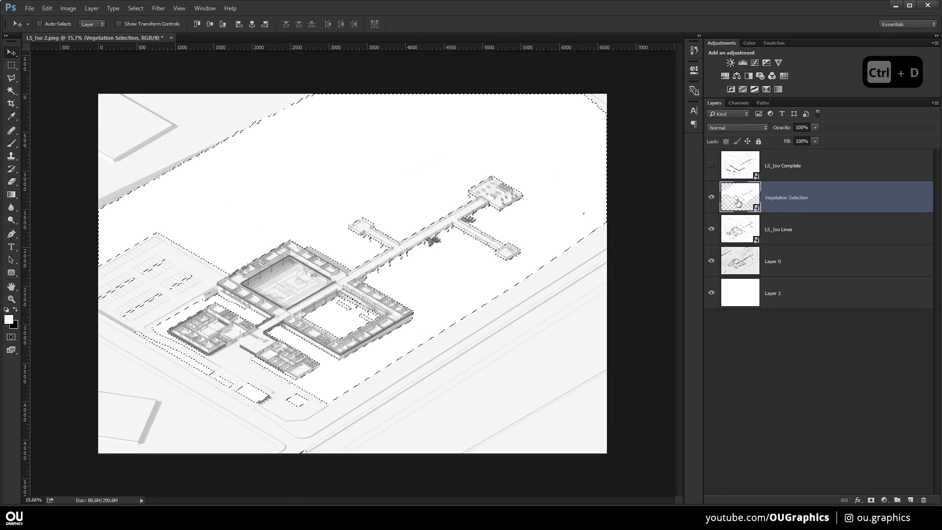
Put the Vegetation Selection layer into a group named V and give the group a green colour label
key(ctrl+g)
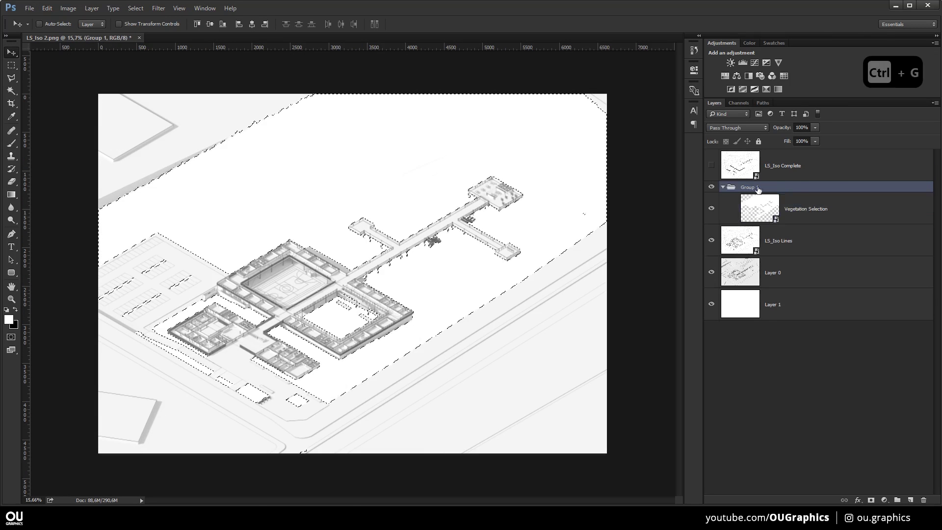
key(v)
right_click(710, 187)
click(736, 265)
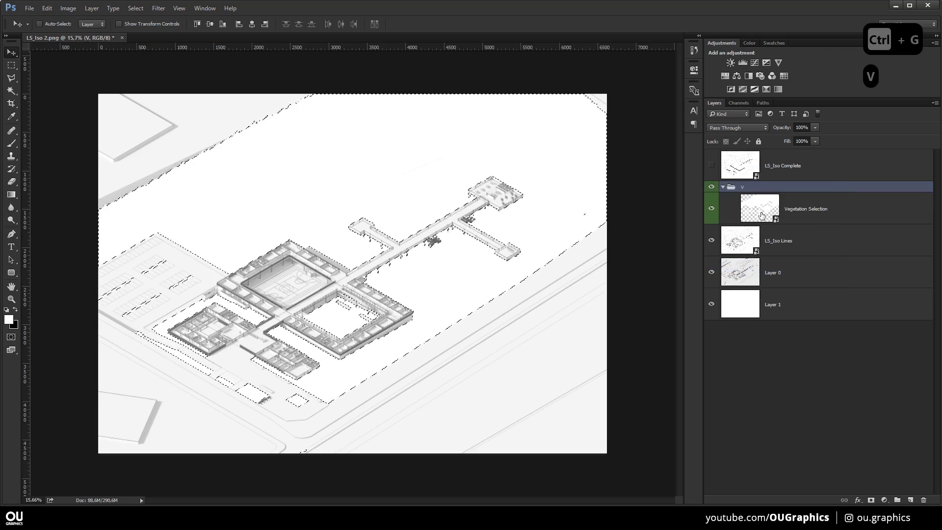
Add an empty layer above Vegetation Selection, clear the selection and clip the new layer to Vegetation Selection
click(809, 208)
click(912, 499)
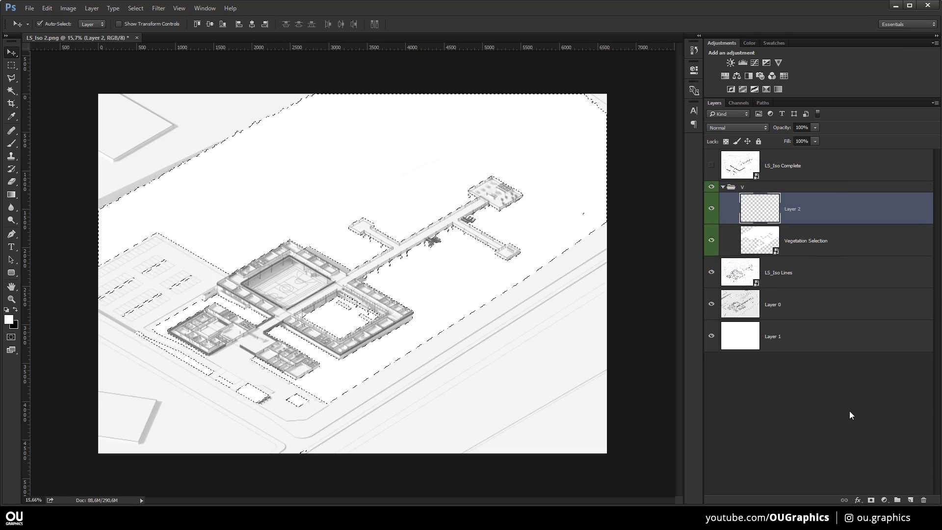
key(ctrl+d)
key(ctrl+alt+g)
Choose a pale green foreground colour and fill the clipped Layer 2 with it to tint the vegetation areas
key(b)
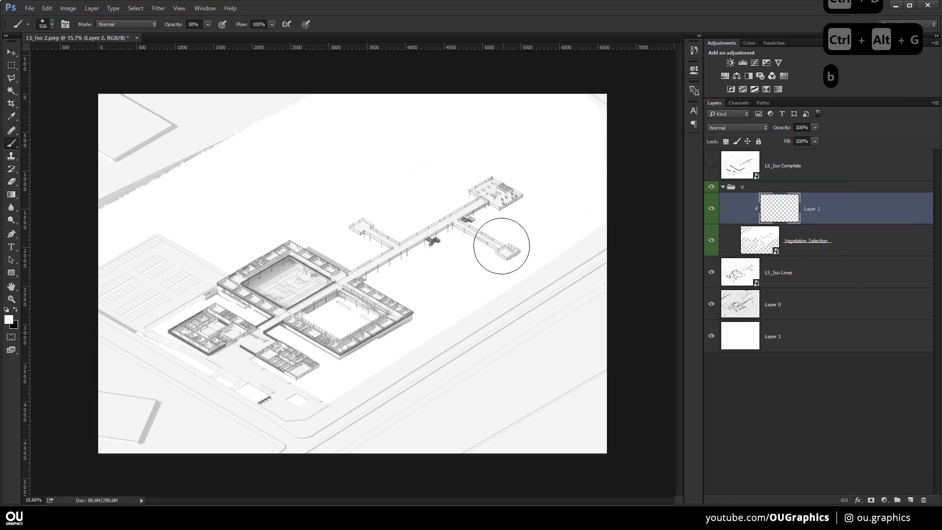
click(8, 319)
click(774, 311)
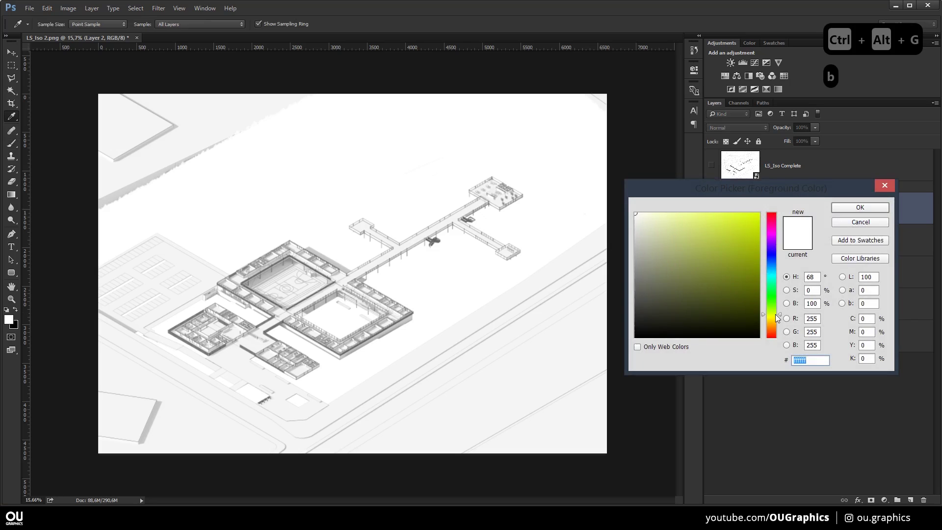
click(777, 310)
drag(655, 238, 652, 229)
click(860, 207)
key(alt+BackSpace)
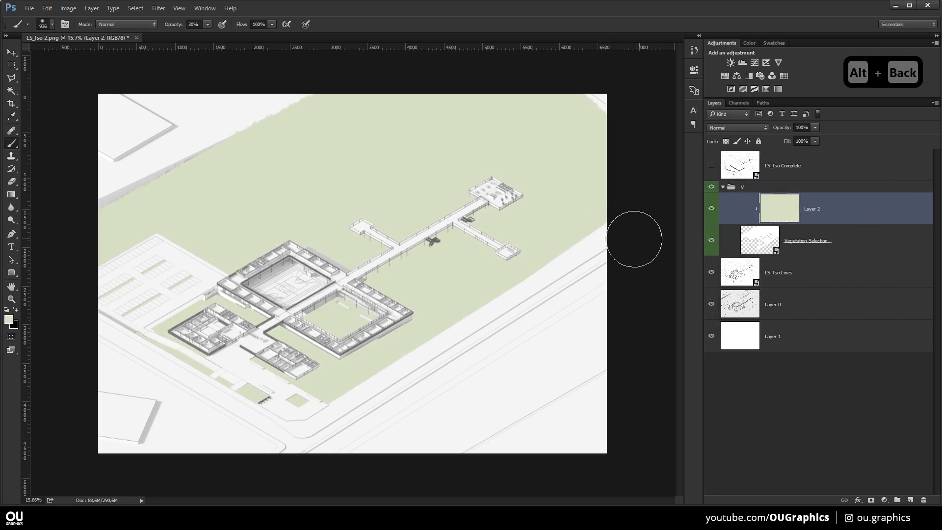
key(v)
scroll(321, 241, up, 1)
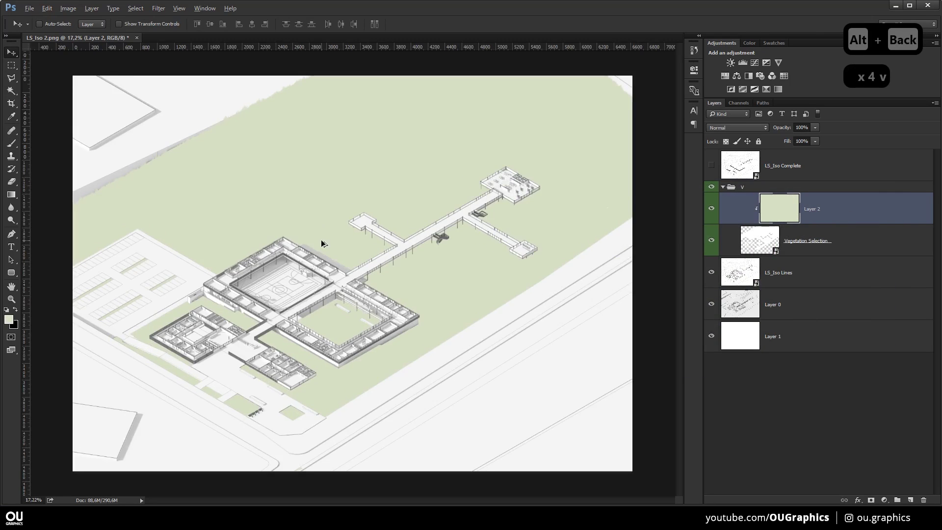
Rename Layer 0 as Override Material and LS_Iso Lines as Lines
click(771, 299)
click(778, 282)
click(777, 309)
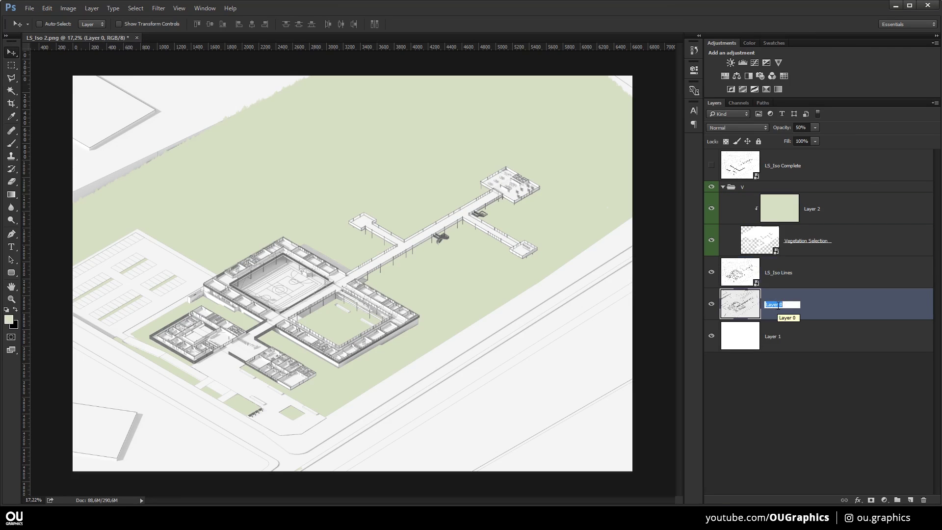
text(Override Material)
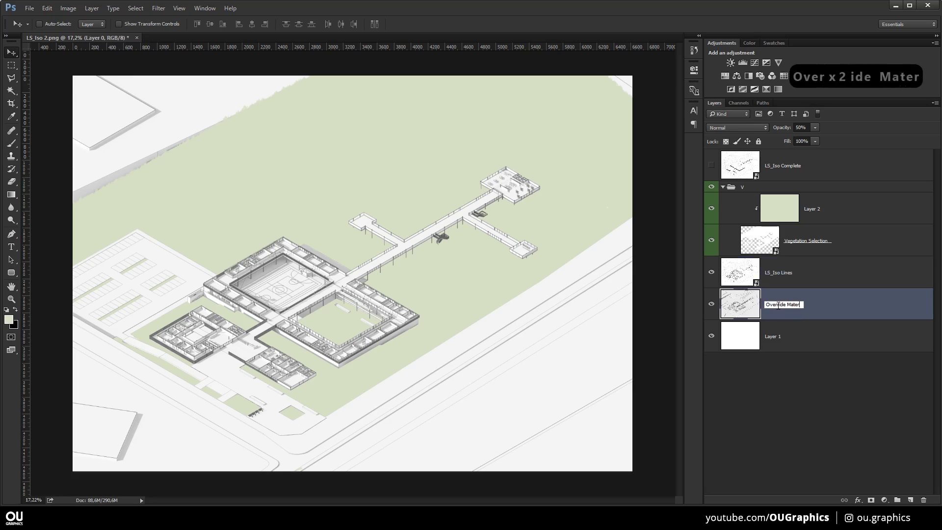
key(Return)
double_click(772, 273)
text(Lines)
key(Return)
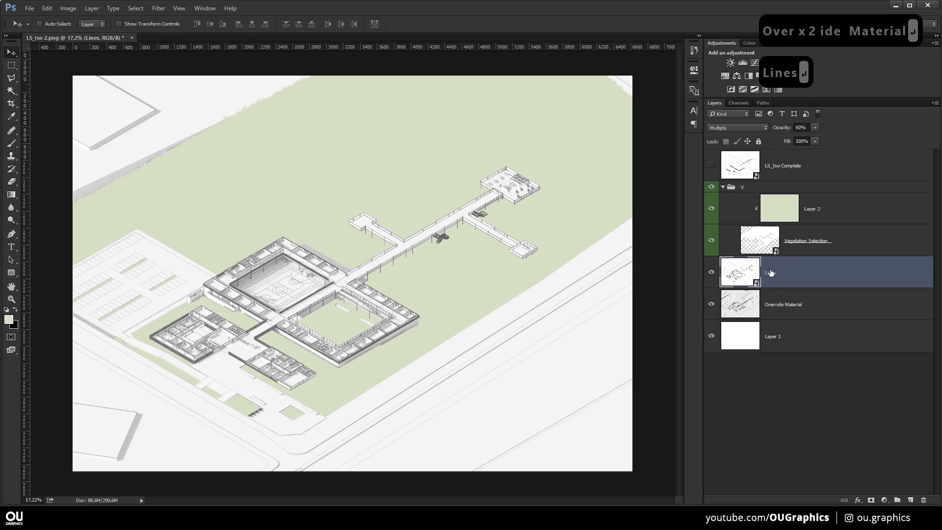
Duplicate Override Material above the green Layer 2 in group V, clip the copy to the vegetation and compare its effect
drag(787, 308, 817, 207)
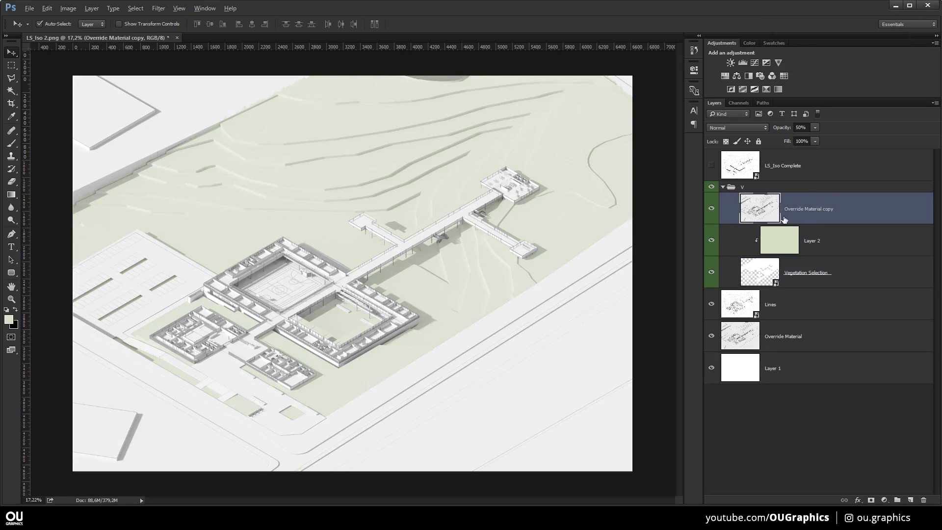
key(ctrl+alt+g)
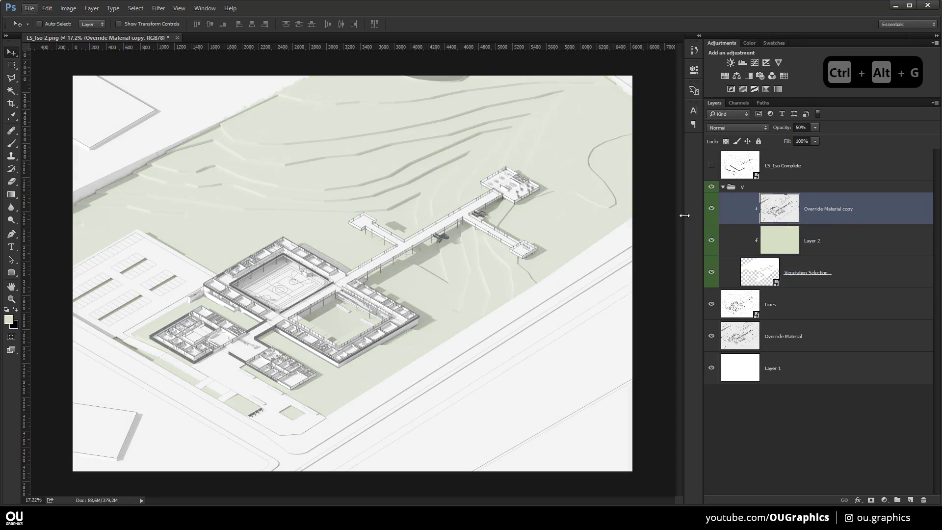
click(711, 209)
click(711, 209)
click(712, 209)
click(711, 209)
Add a layer mask to Override Material copy and set black as the foreground colour
click(871, 500)
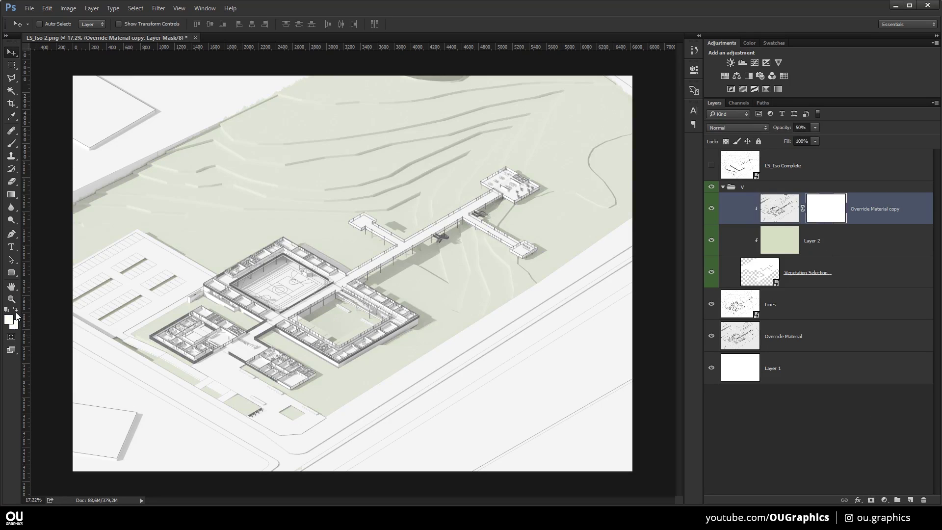
key(x)
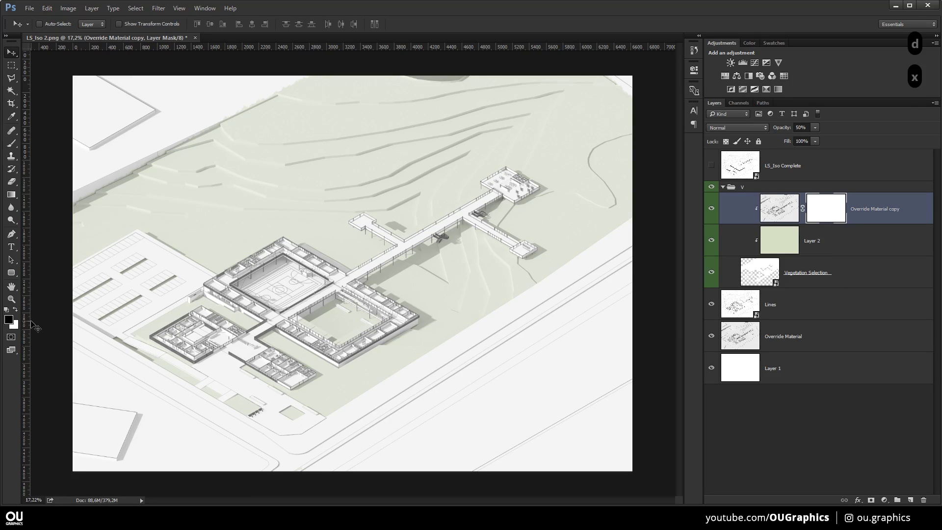
Try hiding the hillside shading by painting black on the Override Material copy mask with a 100% opacity brush, and undo it
key(b)
alt+right_click(277, 293)
alt+right_click(309, 169)
alt+right_click(385, 259)
key(0)
drag(324, 201, 213, 182)
key(ctrl+z)
drag(309, 179, 172, 178)
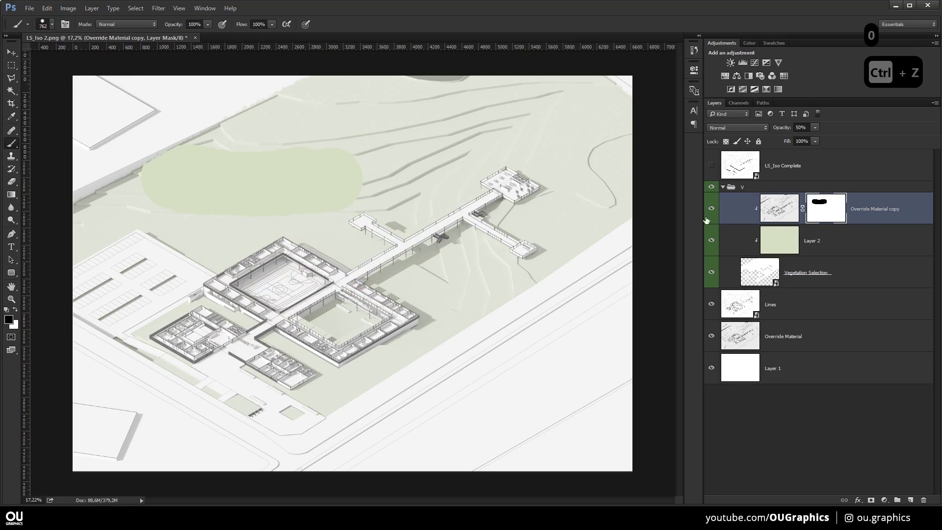
key(ctrl+z)
click(782, 211)
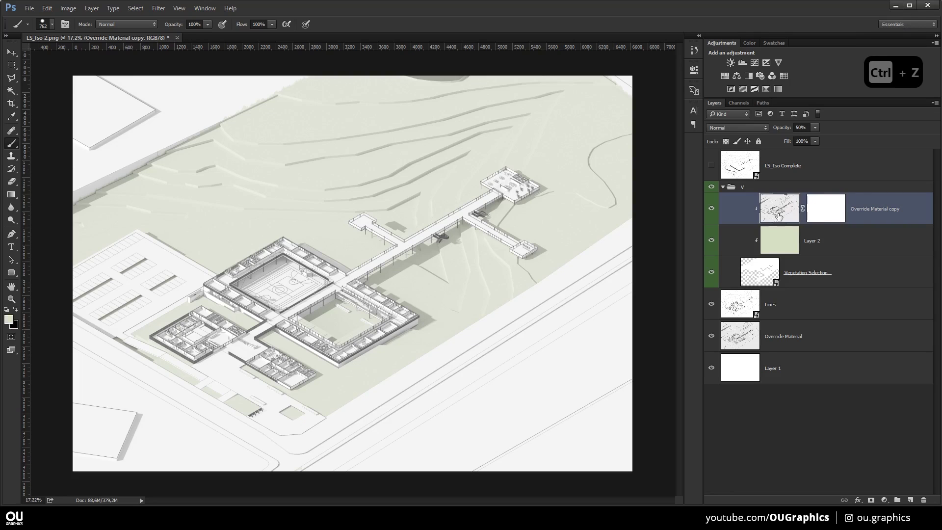
Apply Levels to Override Material copy with input black at 49 and input white at 208
key(ctrl+l)
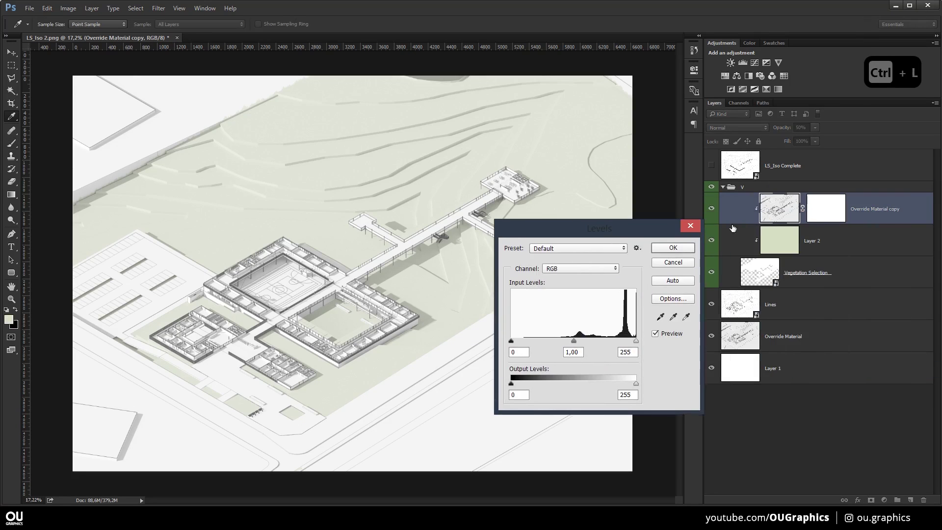
click(685, 251)
click(712, 209)
click(712, 212)
key(ctrl+l)
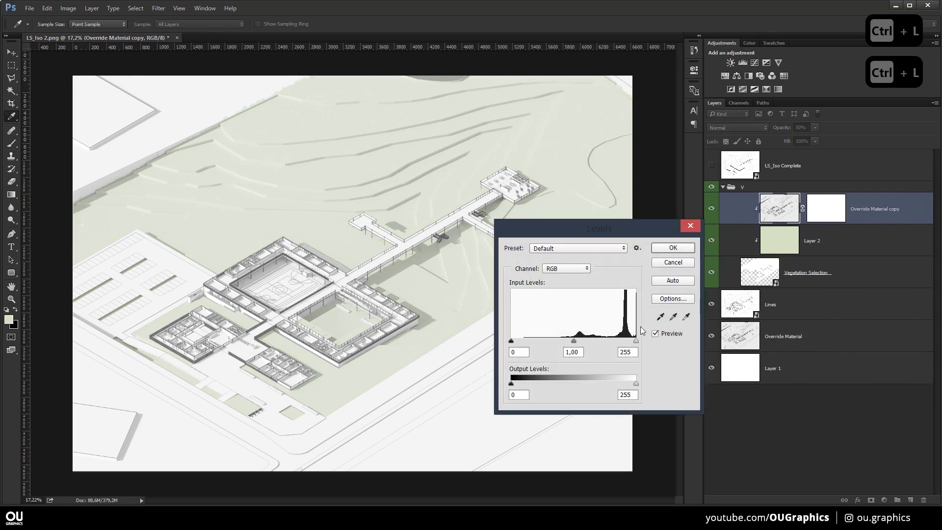
drag(635, 341, 616, 342)
click(673, 248)
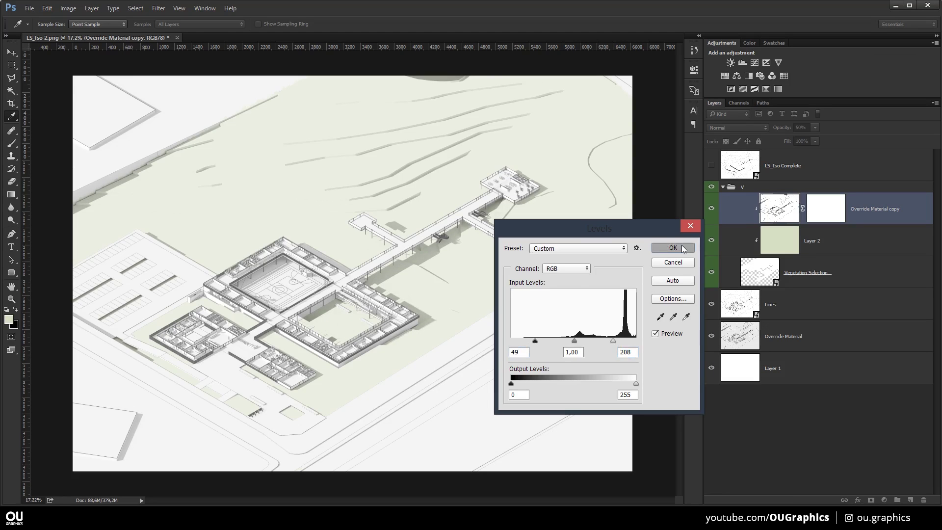
Release Override Material copy from the clipping group to inspect it at 100% opacity, and clip it to the vegetation again
key(b)
key(ctrl+alt+g)
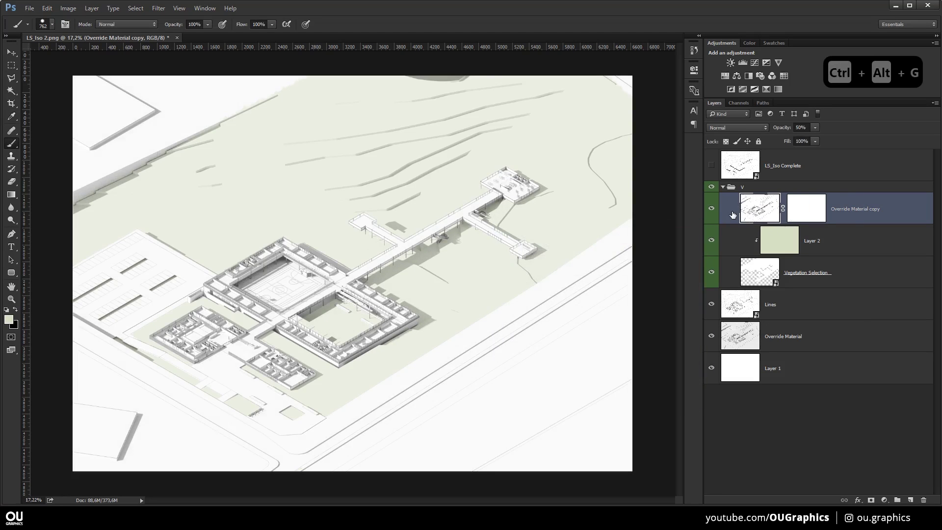
alt+click(716, 211)
alt+click(715, 211)
click(815, 128)
drag(841, 167, 809, 198)
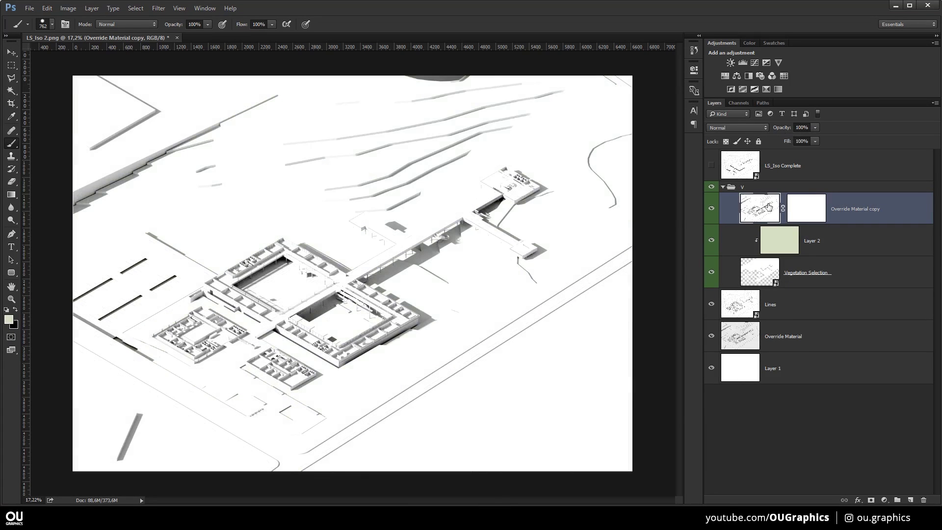
key(ctrl+alt+g)
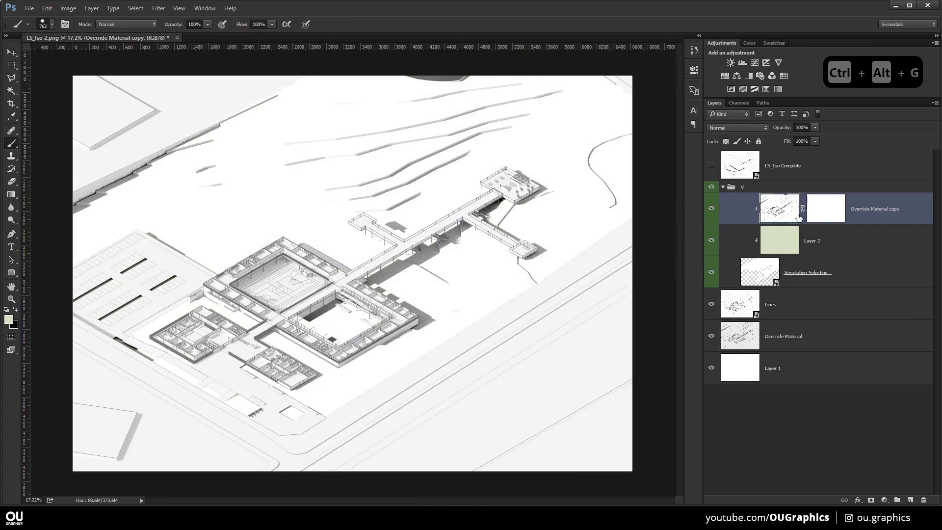
Set Override Material copy to Multiply at 61% opacity and target its layer mask
click(760, 130)
click(741, 163)
click(828, 220)
click(814, 128)
drag(797, 138, 795, 141)
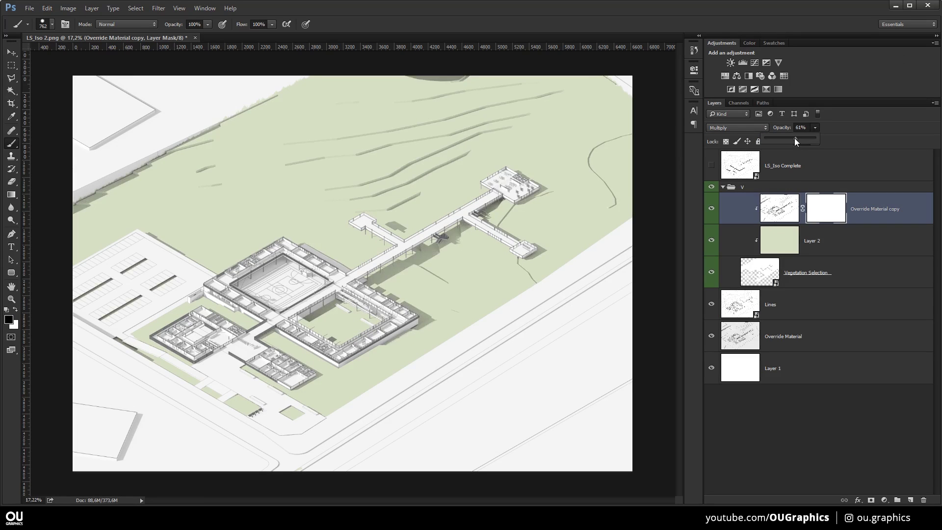
Paint black on the Override Material copy mask to hide the hillside contour shadows and the shading along the lower street side
mouse_move(373, 179)
mouse_down()
mouse_move(332, 172)
mouse_move(393, 110)
mouse_move(326, 95)
mouse_move(381, 94)
mouse_up()
key(ctrl+z)
mouse_move(333, 150)
mouse_down()
mouse_move(548, 98)
mouse_move(460, 82)
mouse_move(416, 122)
mouse_move(433, 134)
mouse_up()
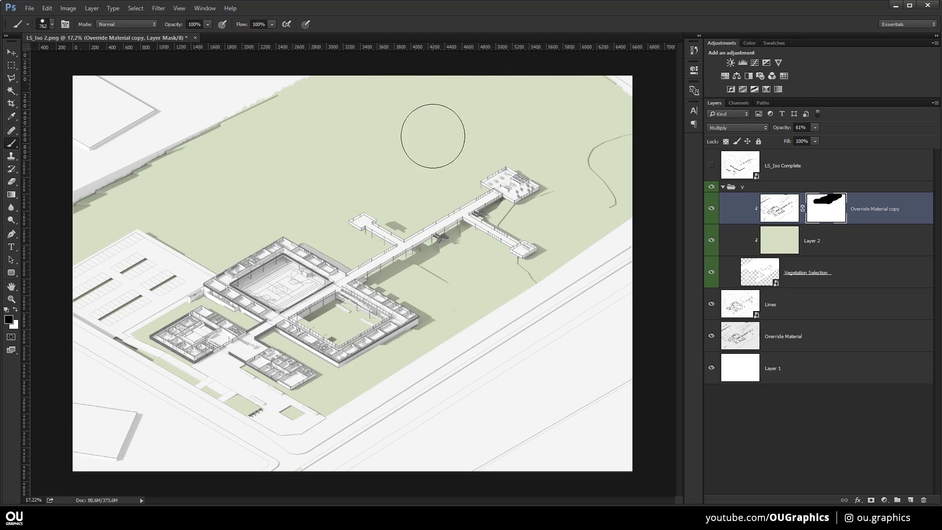
drag(131, 364, 80, 354)
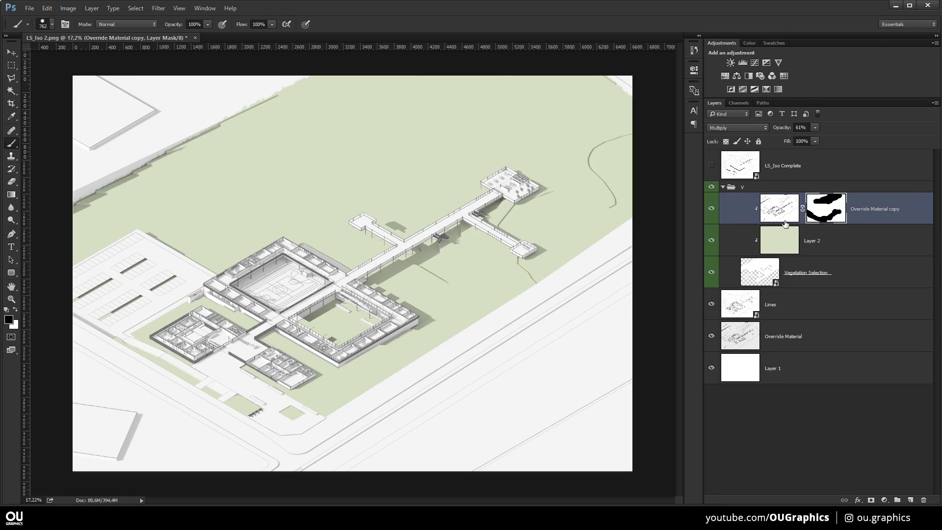
Add 9.06% uniform monochromatic noise to the green Layer 2 and compare the grain up close
click(784, 239)
click(159, 9)
mouse_move(181, 180)
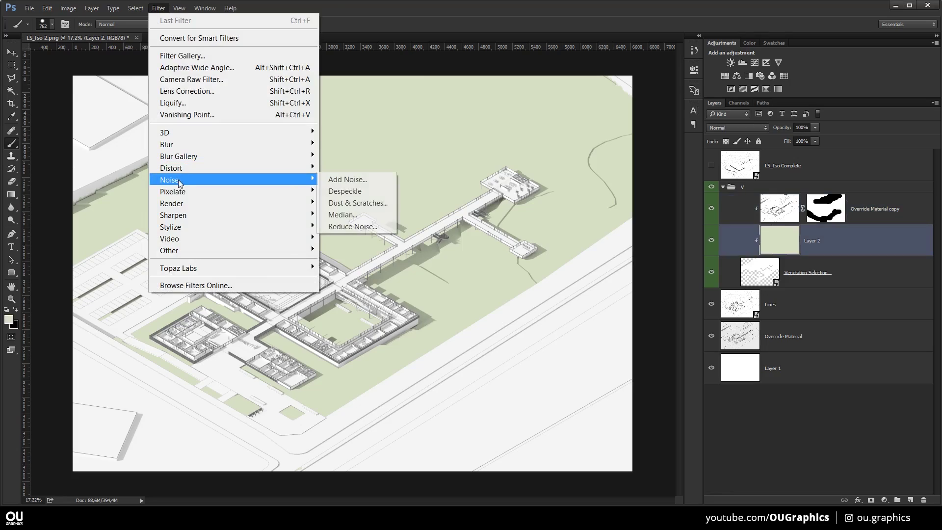
click(344, 179)
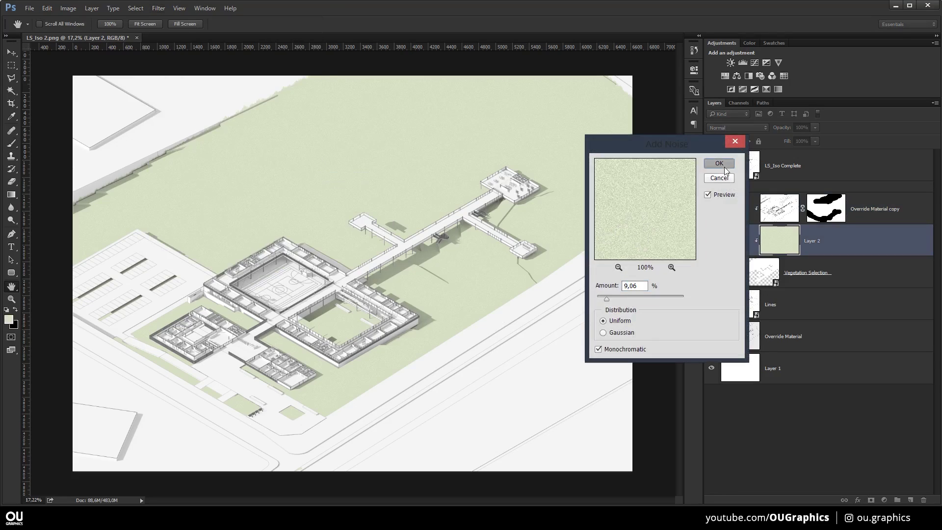
click(719, 163)
scroll(406, 280, up, 4)
key(ctrl+z)
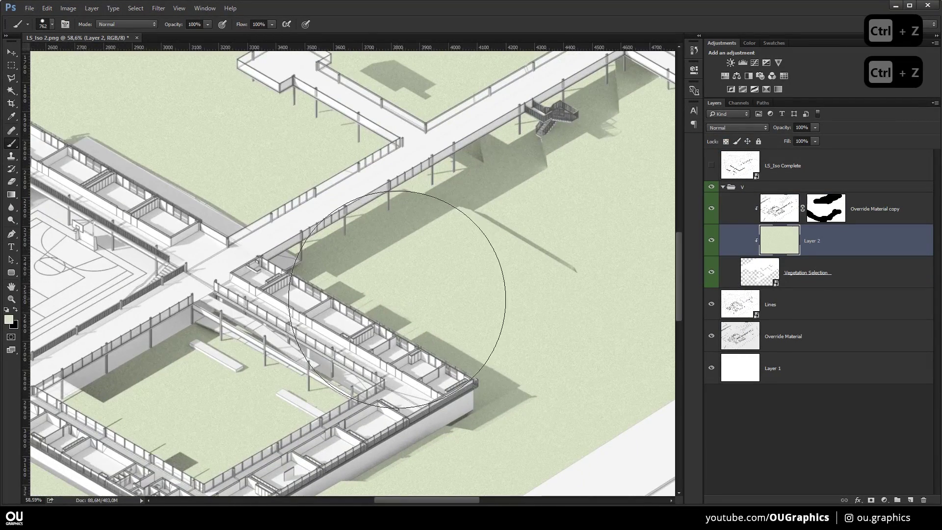
scroll(406, 290, down, 4)
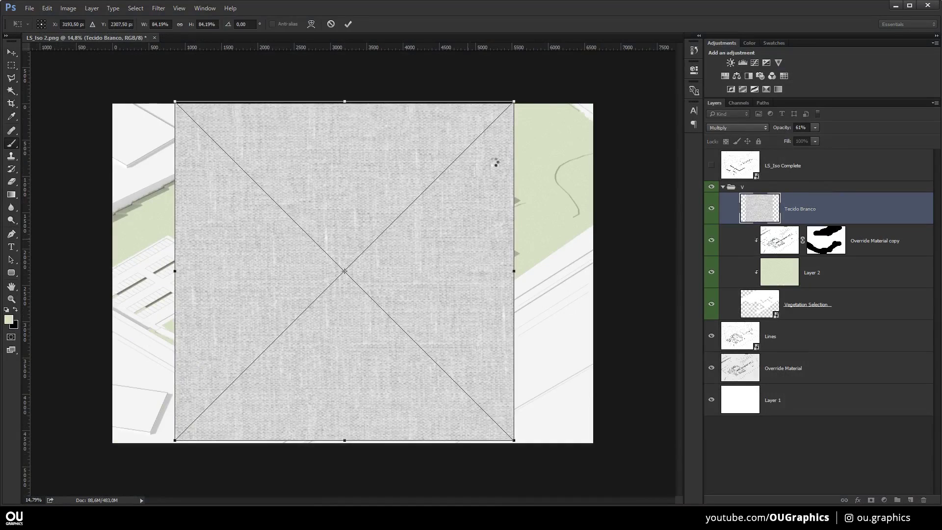
Place the Tecido Branco fabric texture above Override Material copy, scale it down to a smaller tile and rasterize it
key(Return)
key(ctrl+t)
drag(514, 102, 319, 293)
key(Return)
right_click(815, 208)
click(852, 275)
Tile copies of the fabric texture across the whole vegetation area and merge them into one layer
key(v)
drag(299, 377, 368, 278)
drag(331, 258, 314, 170)
drag(290, 192, 239, 245)
drag(306, 244, 428, 184)
drag(433, 185, 580, 190)
drag(578, 195, 429, 319)
shift+click(811, 454)
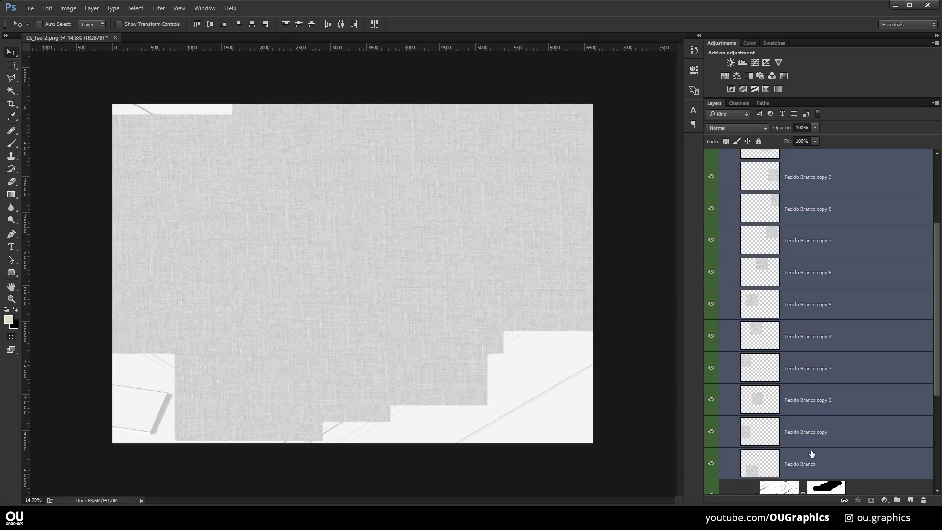
key(ctrl+e)
Set the merged fabric layer to Multiply and brighten its highlights with Levels
click(741, 128)
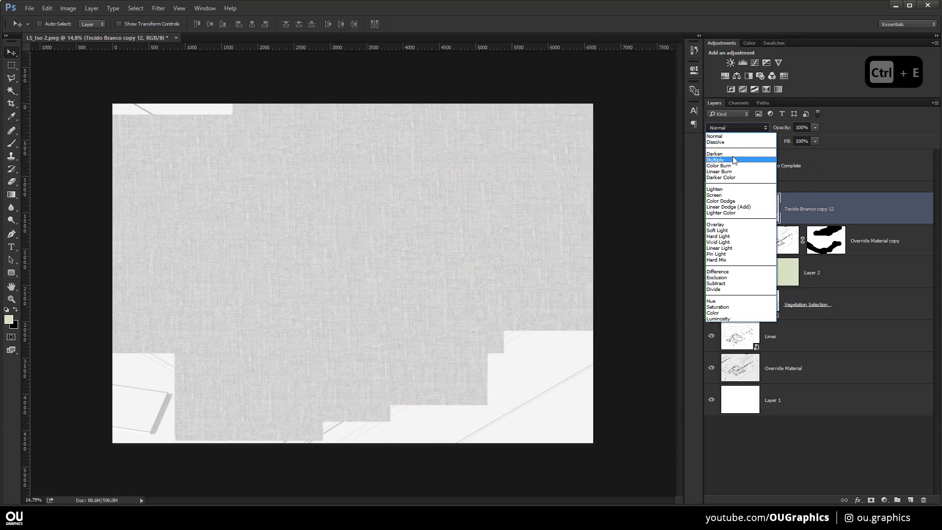
click(738, 160)
click(739, 127)
click(738, 160)
key(Return)
key(ctrl+l)
mouse_move(636, 341)
mouse_down()
mouse_move(544, 341)
mouse_move(617, 341)
mouse_up()
click(673, 248)
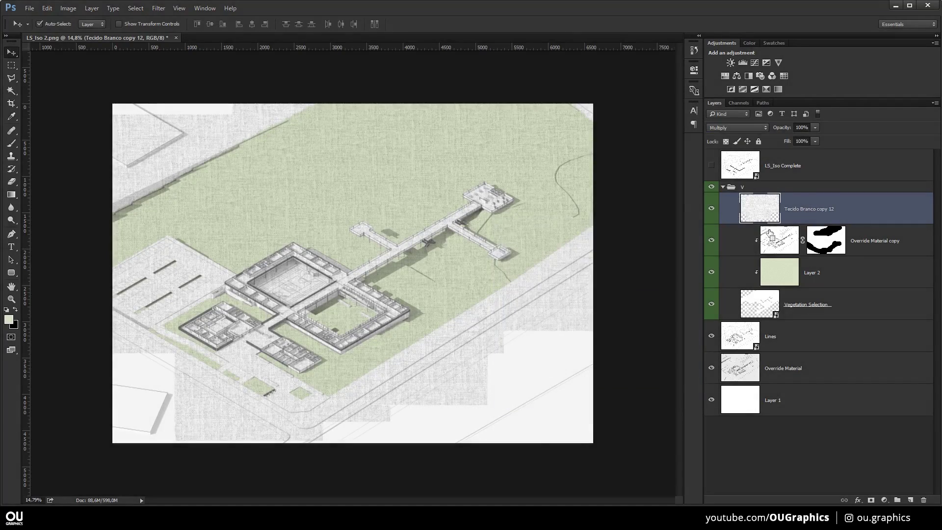
Clip the fabric texture to the vegetation, lower its opacity to 27% and check it up close
key(ctrl+alt+g)
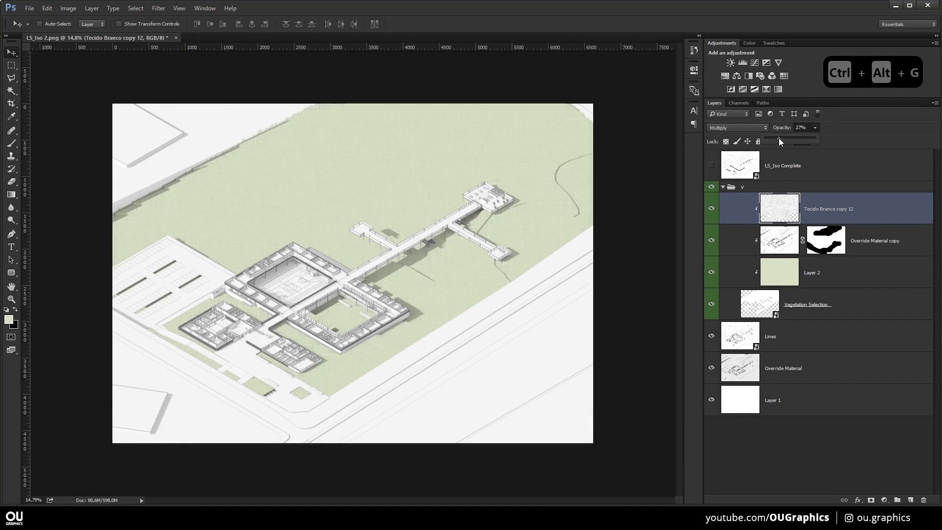
scroll(395, 270, up, 5)
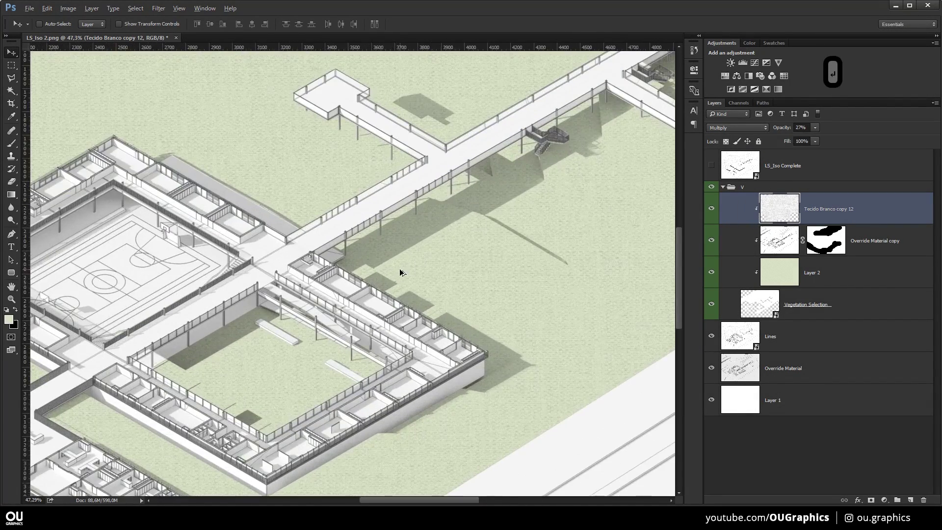
scroll(400, 272, down, 5)
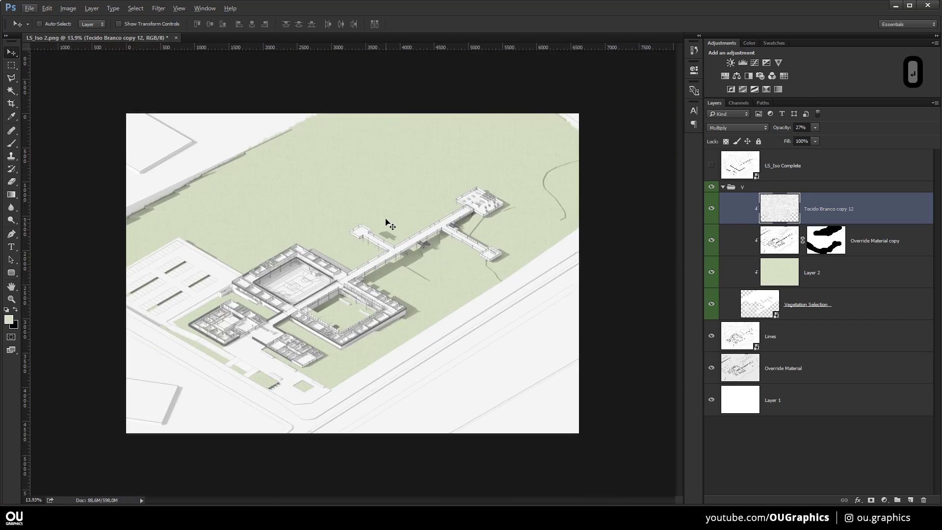
Shift the hue of the green Layer 2 slightly towards yellow with Hue/Saturation
click(772, 283)
key(ctrl+u)
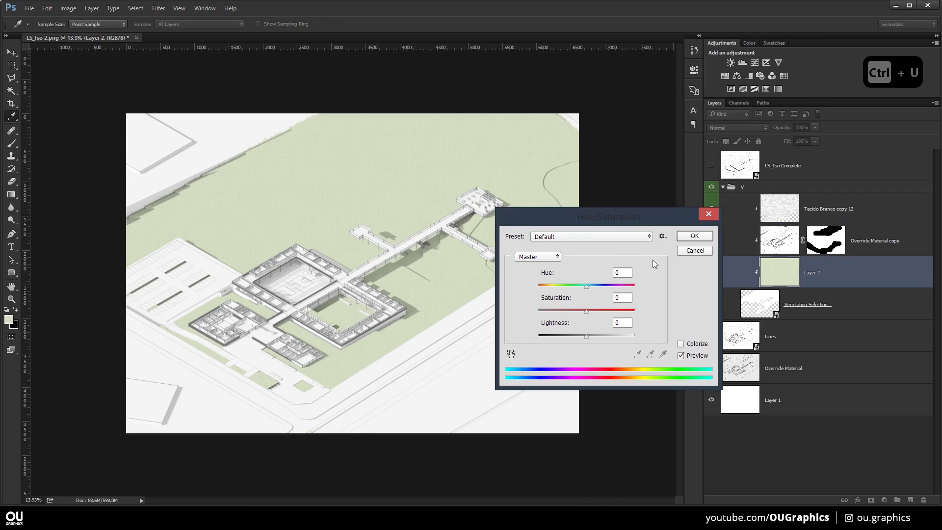
drag(591, 290, 585, 290)
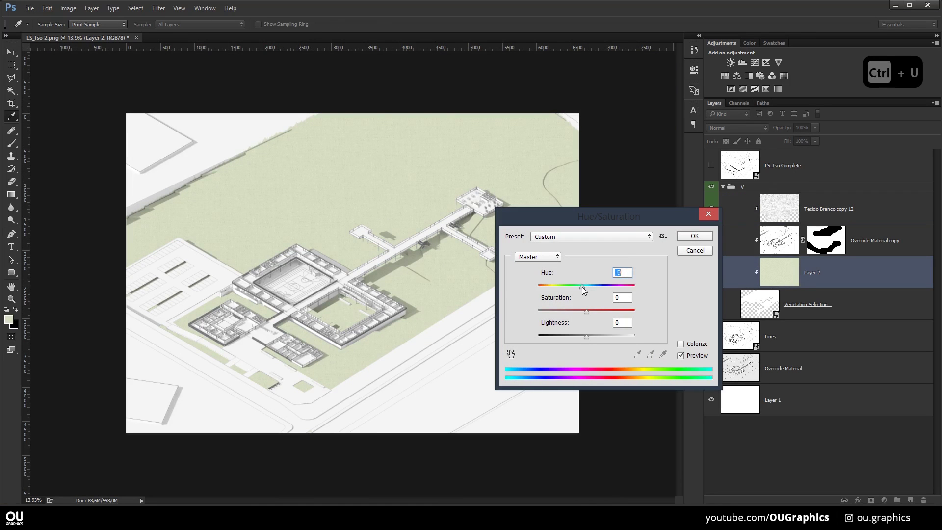
click(694, 236)
Add a new layer above Tecido Branco copy 12 and clip it to the vegetation for brush painting
click(799, 215)
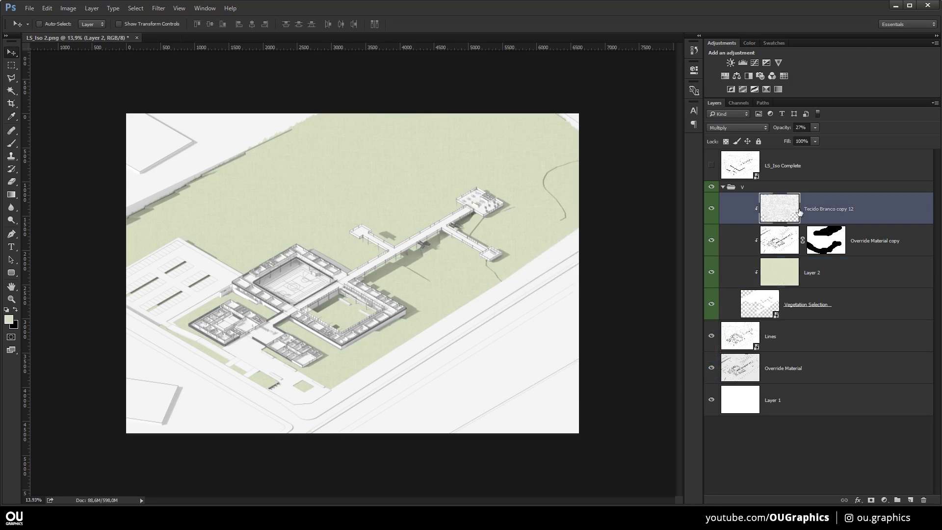
click(910, 500)
key(b)
key(ctrl+alt+g)
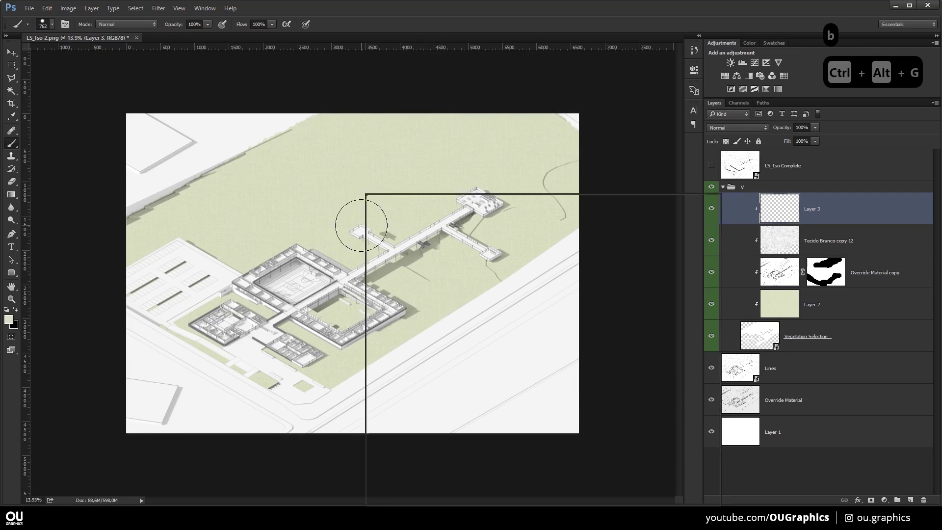
Stamp black watercolour blotches on Layer 3 along the hilltop and southeastern vegetation, using a 2577 px brush at 30% opacity
right_click(367, 202)
scroll(533, 388, down, 1)
click(576, 438)
click(305, 282)
key(x)
key(3)
click(383, 131)
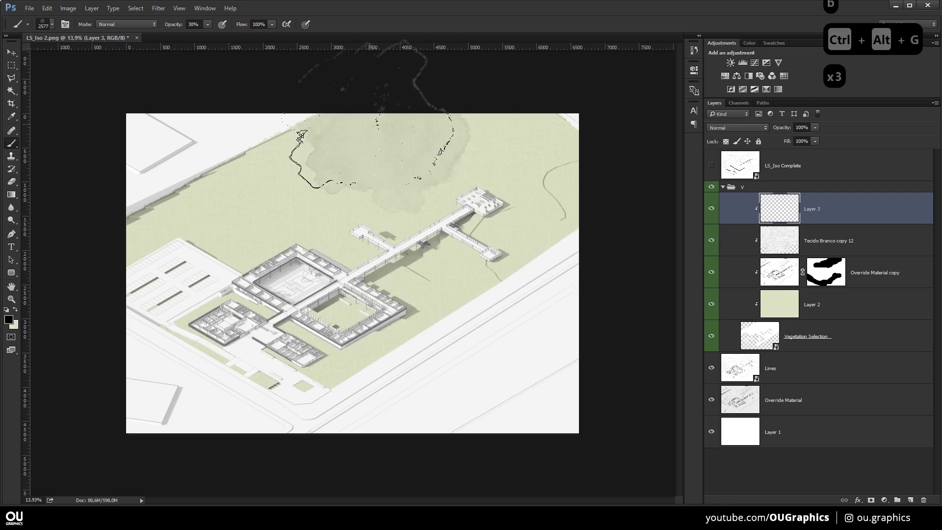
key(ctrl+z)
click(317, 123)
click(432, 101)
click(587, 257)
click(483, 343)
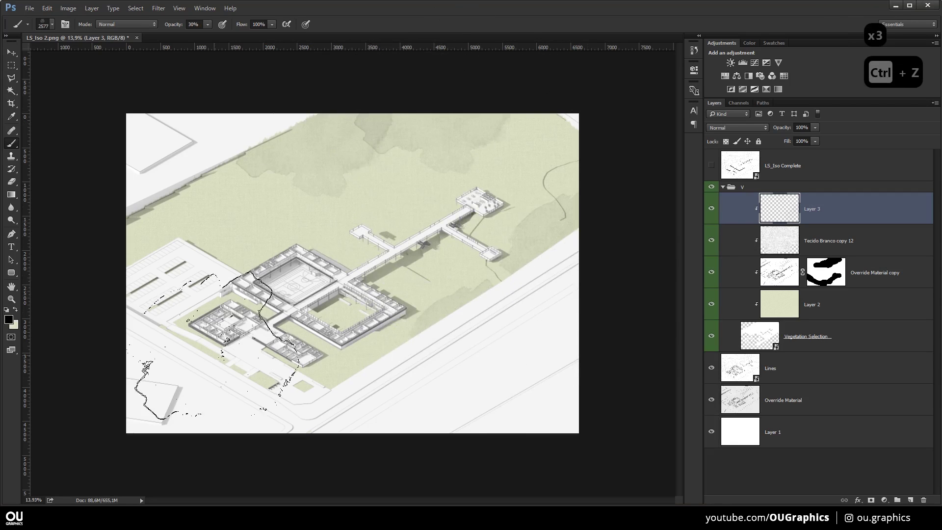
click(327, 311)
key(ctrl+z)
Stamp a second watercolour brush, about 2513 px, along the upper, eastern and western edges of the vegetation
right_click(458, 293)
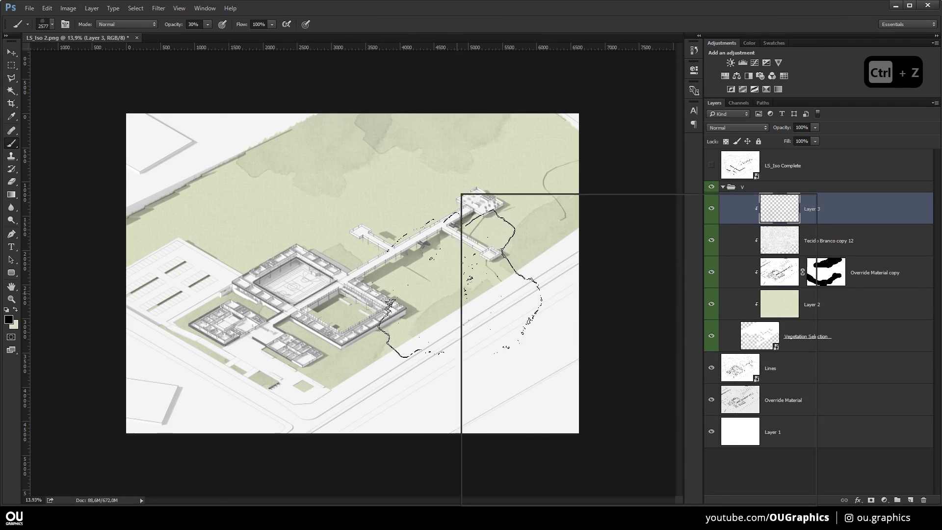
click(643, 470)
click(670, 470)
alt+right_click(303, 220)
click(383, 116)
click(554, 116)
click(547, 221)
click(108, 221)
Switch to the 488 px watercolour brush and reduce the brush size to 330 px
right_click(287, 192)
double_click(551, 451)
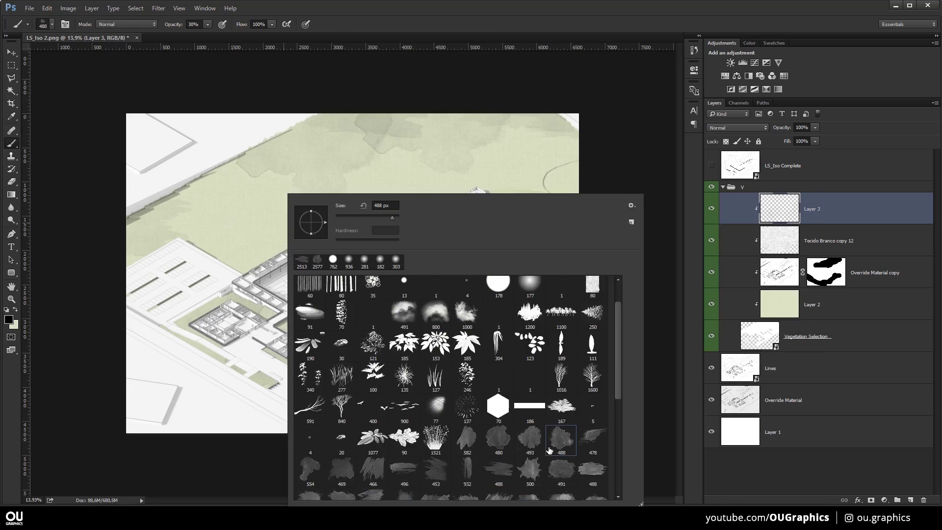
key(bracketleft)
key(bracketleft)
key(bracketleft)
key(bracketleft)
key(bracketleft)
key(bracketleft)
key(bracketleft)
key(bracketleft)
key(bracketleft)
key(bracketleft)
key(bracketleft)
key(bracketleft)
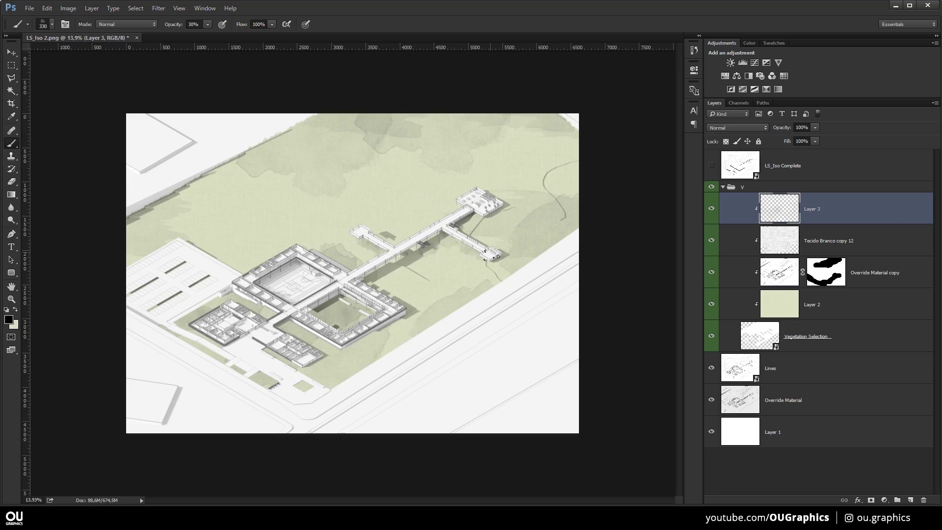
Try stamping a watercolour brush of about 1688 px across the hillside, and undo the stamps
right_click(538, 195)
alt+right_click(440, 187)
click(317, 140)
click(231, 182)
click(486, 152)
key(ctrl+alt+z)
key(ctrl+alt+z)
Stamp the 488 px watercolour brush, enlarged to about 2139 px, over the hillside, lowering its opacity to 20% and 10%
right_click(474, 193)
double_click(751, 440)
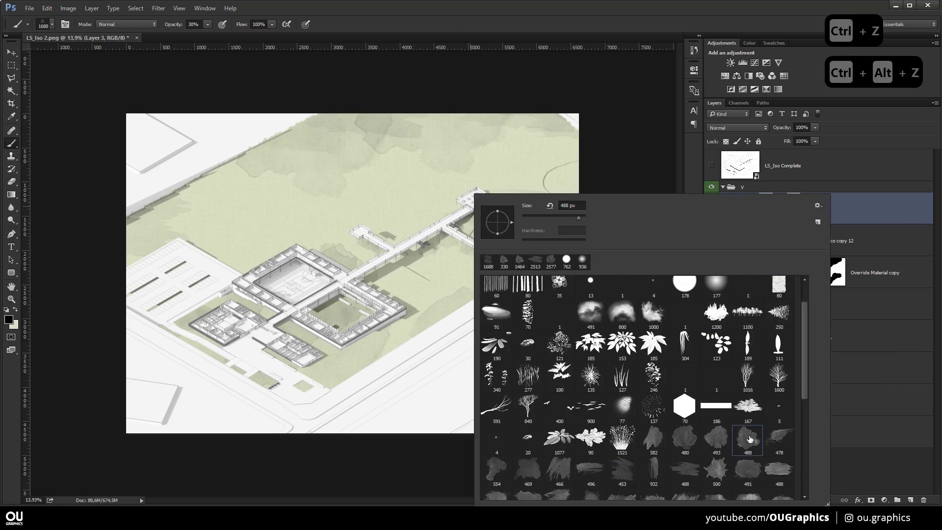
key(2)
click(236, 195)
key(ctrl+z)
key(1)
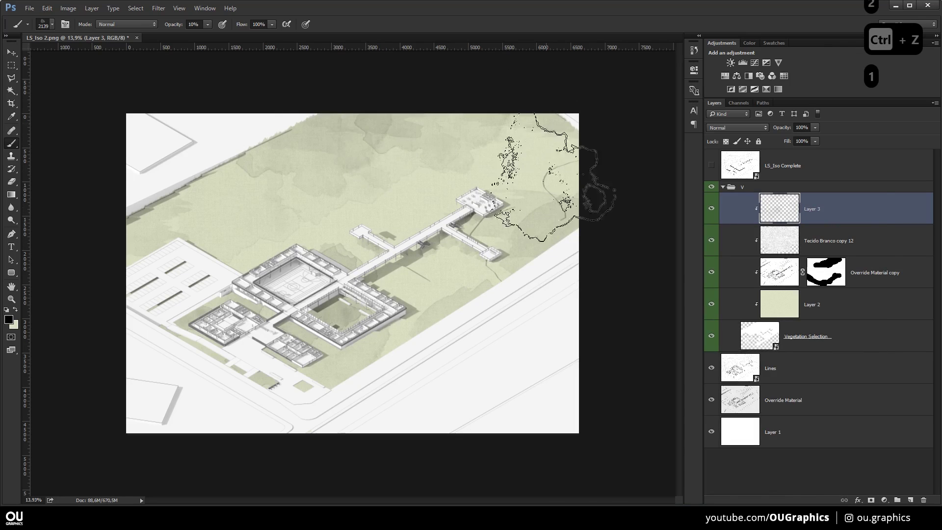
Try a different watercolour brush of about 1745 px on the hilltop at 30% opacity, and undo its marks
right_click(533, 195)
scroll(701, 388, down, 1)
double_click(691, 379)
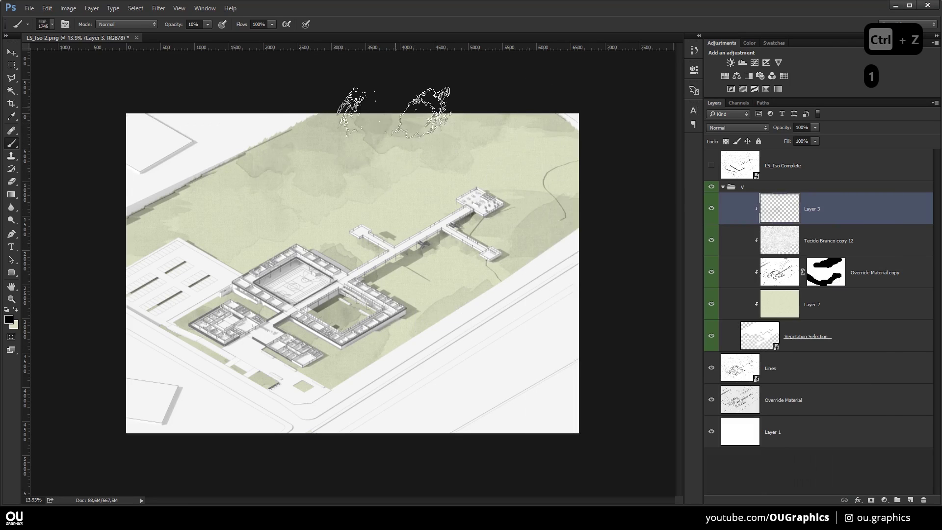
key(3)
key(ctrl+z)
key(ctrl+alt+z)
key(ctrl+z)
Darken the vegetation southeast of the elevated walkway at 30% opacity with the 494 px watercolour brush, resized to about 781 px
right_click(506, 252)
scroll(726, 455, down, 1)
double_click(779, 423)
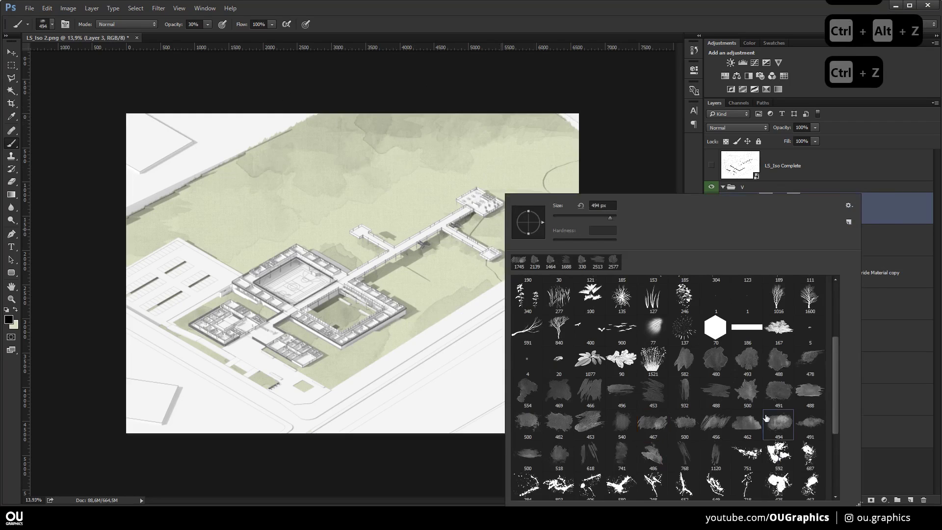
key(ctrl+z)
drag(481, 245, 423, 246)
click(485, 211)
key(ctrl+z)
drag(491, 249, 474, 249)
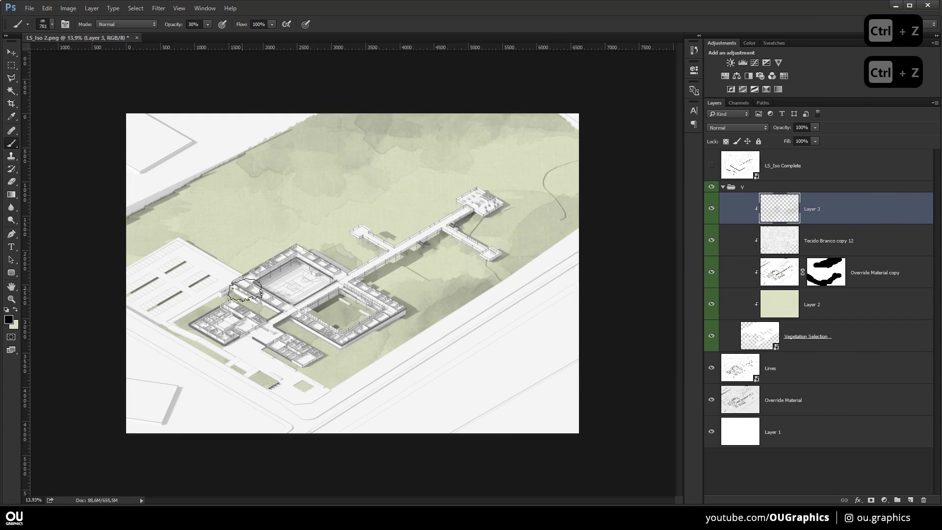
Shade the western hillside and hilltop with the watercolour brush at 20% opacity, enlarged to about 2303 px
key(3)
key(2)
drag(148, 248, 187, 247)
click(187, 247)
key(ctrl+z)
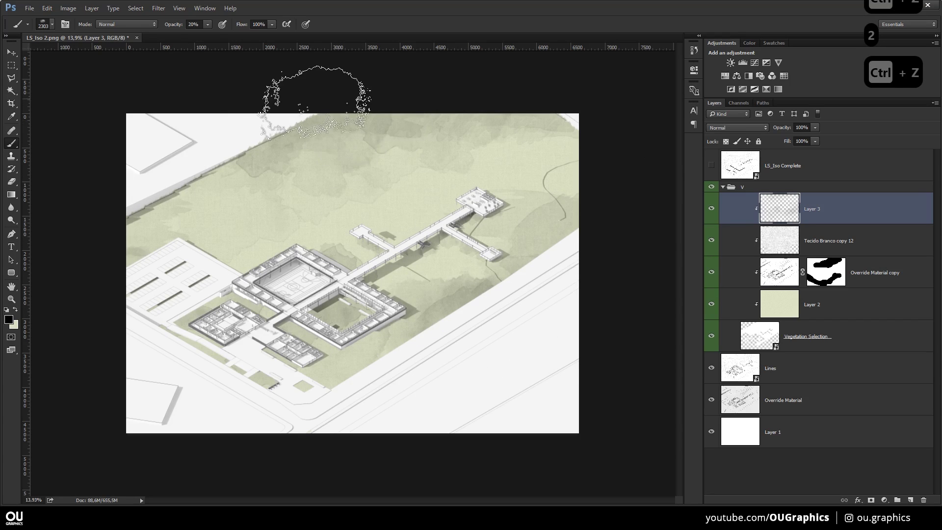
Stamp a splatter brush of about 4148 px over the vegetation at 20% opacity and toggle the mark to compare
right_click(477, 189)
click(769, 440)
click(461, 298)
key(ctrl+z)
key(ctrl+z)
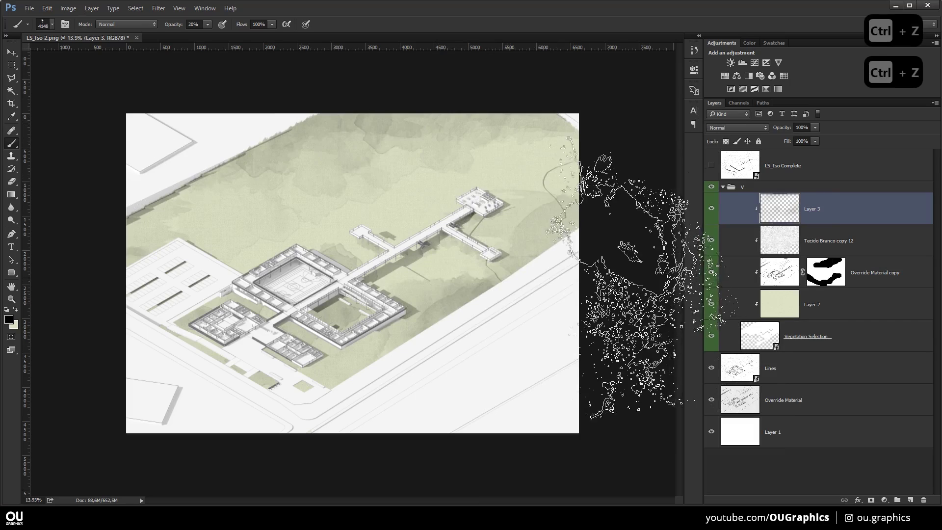
Stamp splatter marks at 20% opacity on the southern vegetation, and at about 2812 px on the hilltop
click(343, 451)
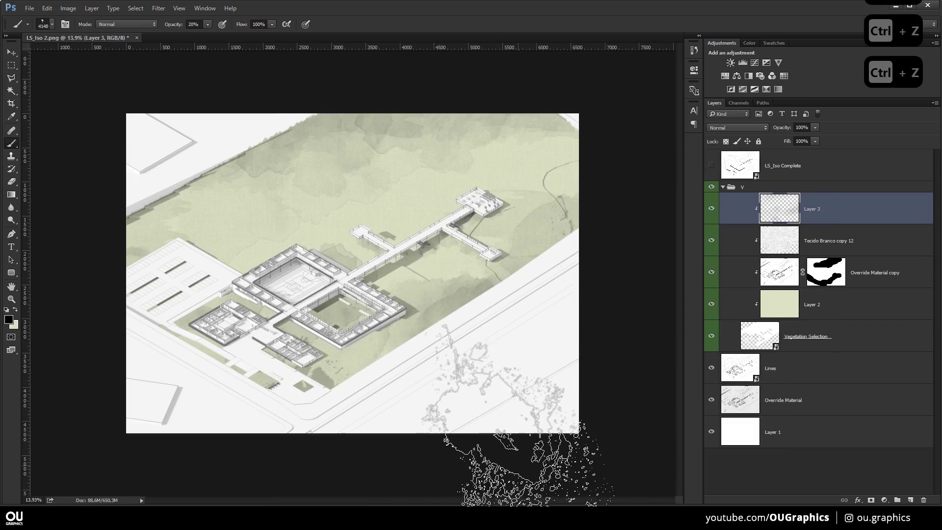
click(346, 58)
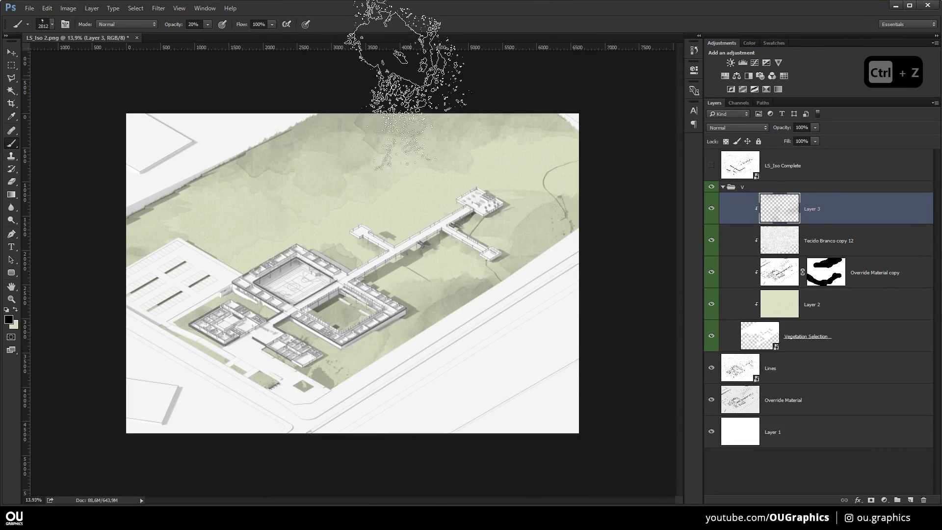
right_click(516, 152)
key(Escape)
key(ctrl+alt+z)
Choose another splatter brush, resize it to about 3451 px, and stamp it on the hilltop and the western vegetation edge
right_click(440, 145)
double_click(666, 447)
drag(385, 214, 479, 214)
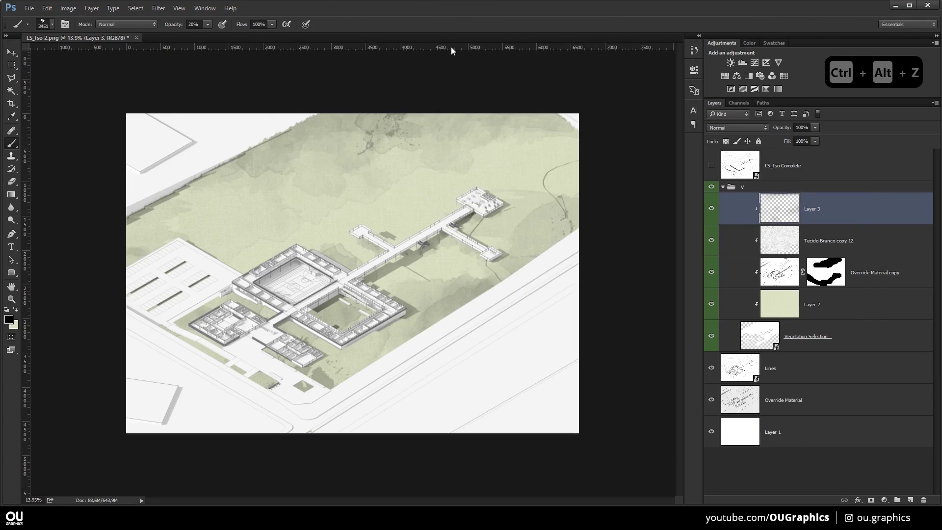
click(466, 52)
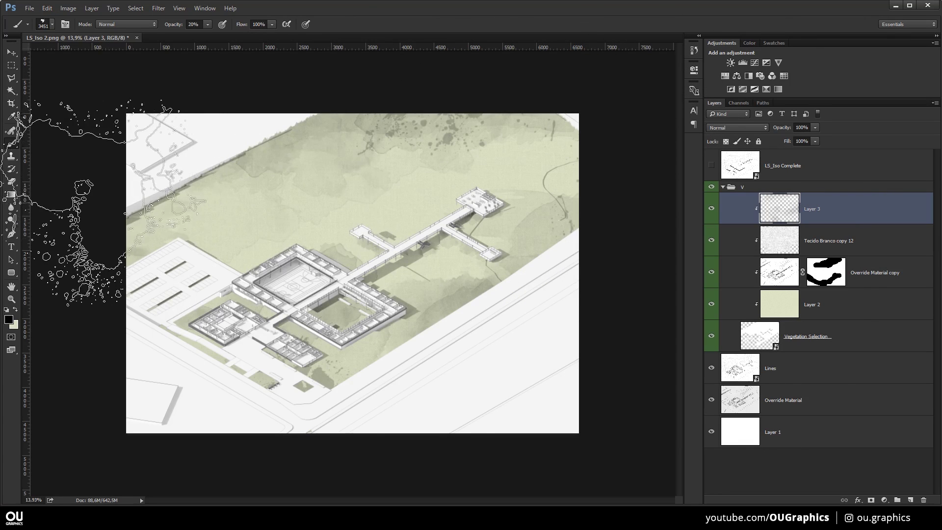
click(81, 181)
Try smaller splatter marks of about 334 px and 708 px around the buildings, and undo them
drag(301, 289, 271, 292)
key(ctrl+z)
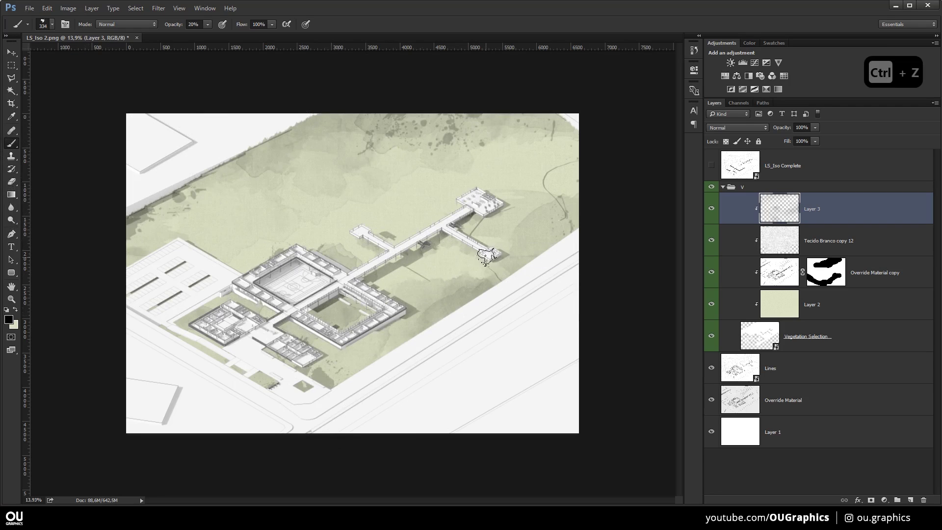
drag(492, 249, 505, 249)
key(ctrl+z)
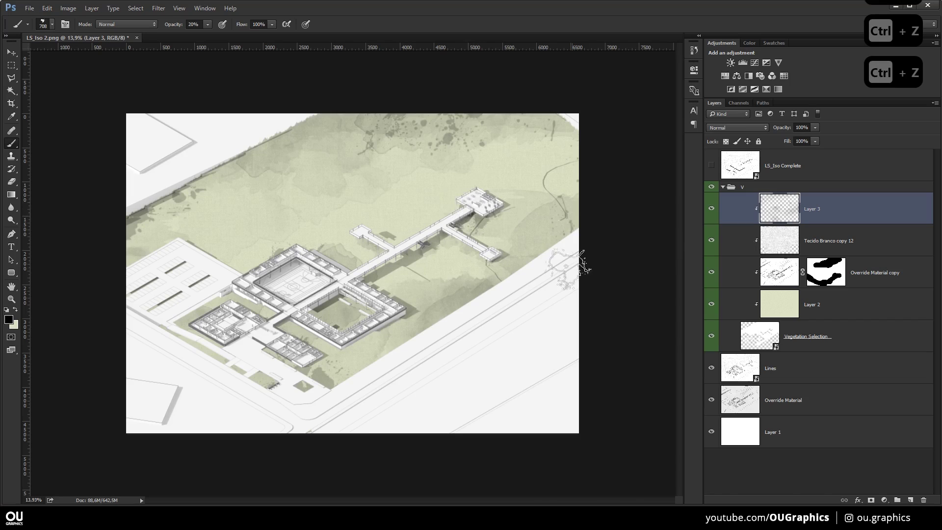
Scatter fine speckles over the vegetation at 20% opacity with a 2500 px speckle brush resized to about 1524 px
right_click(517, 267)
scroll(720, 405, down, 3)
click(729, 437)
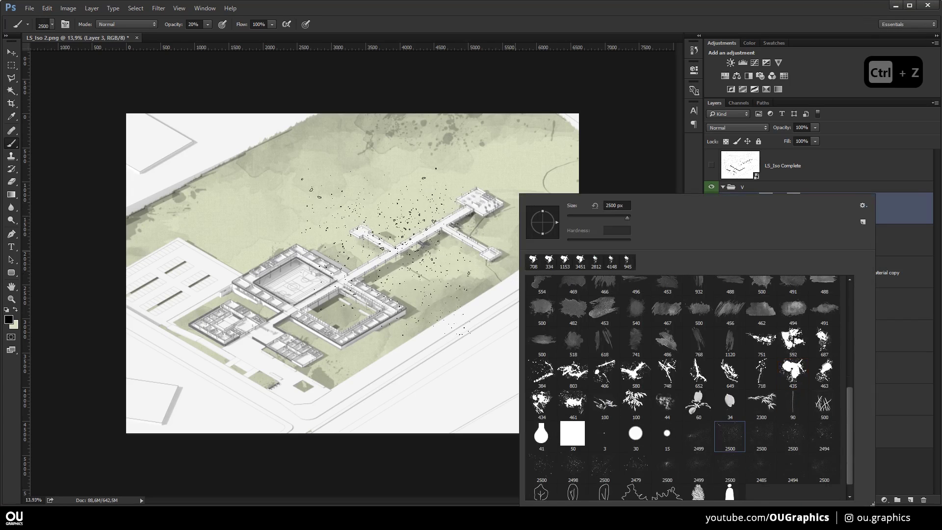
key(Return)
drag(541, 237, 478, 237)
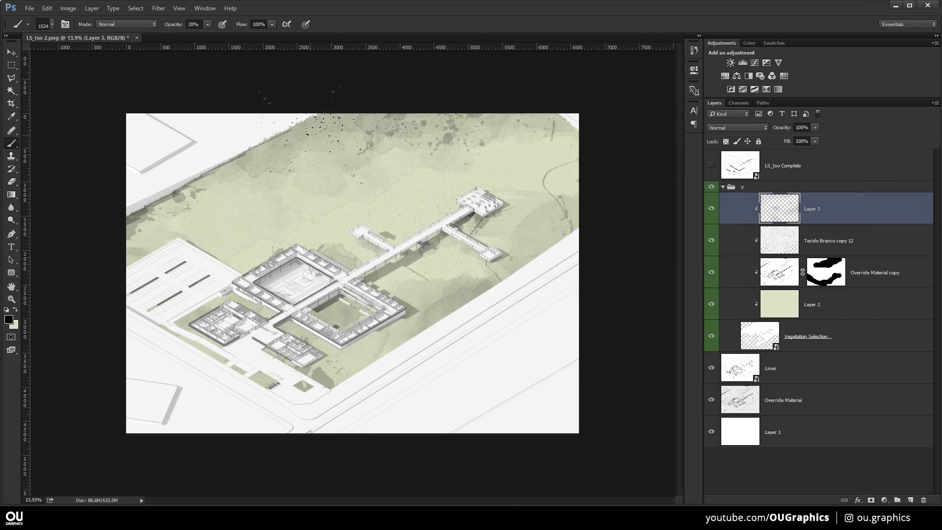
Lower the opacity of Layer 3 to 80%
scroll(176, 228, up, 5)
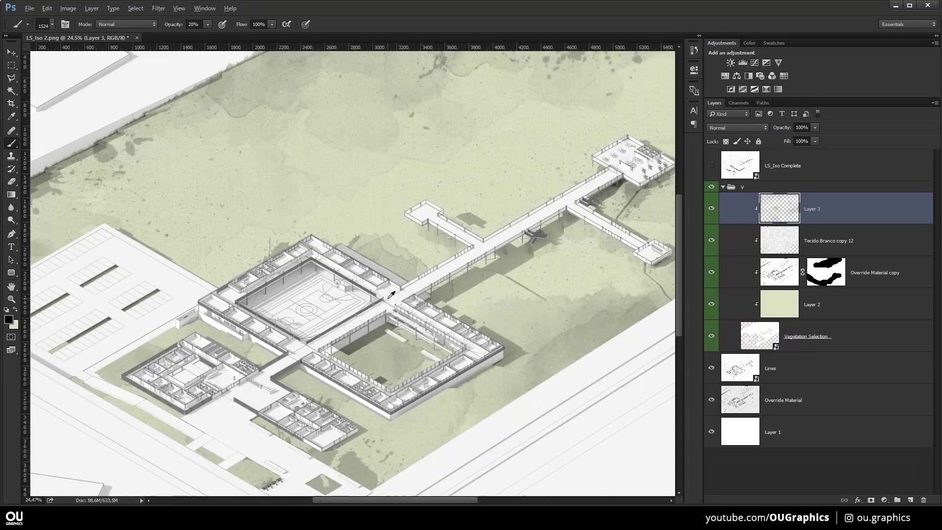
scroll(432, 356, down, 2)
scroll(456, 368, down, 1)
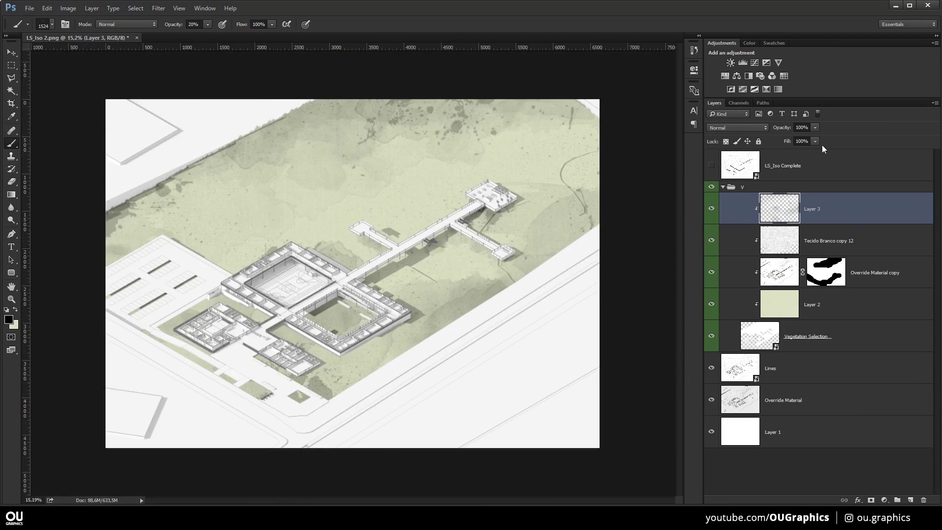
drag(810, 136, 807, 137)
click(10, 53)
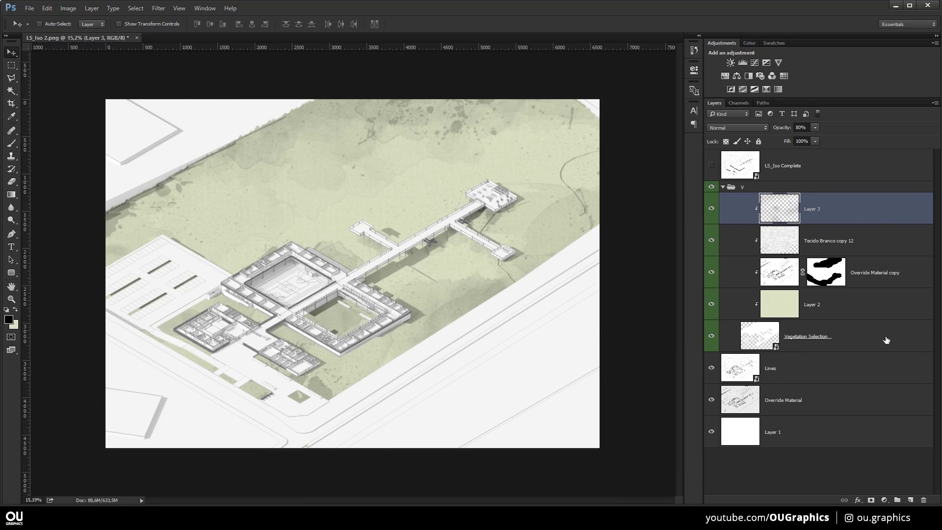
Add a new layer above Layer 3 in the vegetation group and choose the 225 px tree outline brush
click(911, 499)
key(b)
right_click(368, 185)
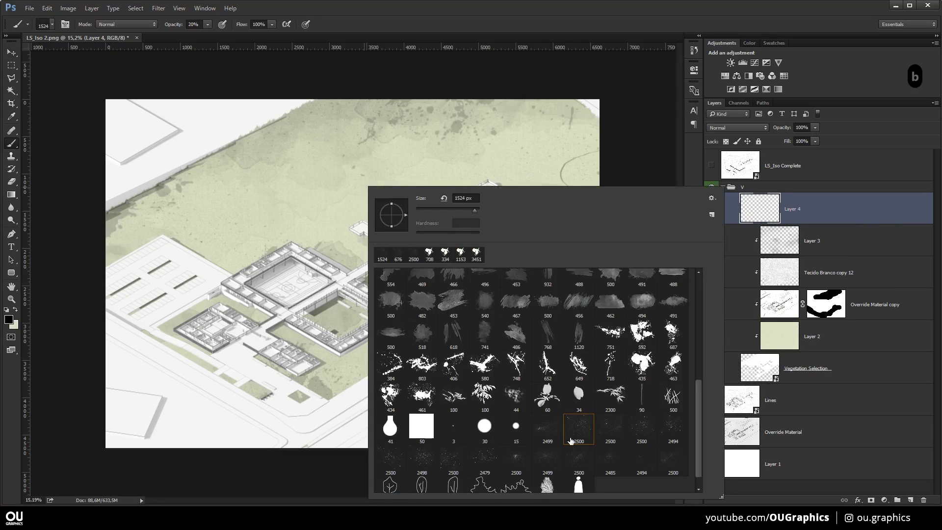
scroll(577, 440, down, 1)
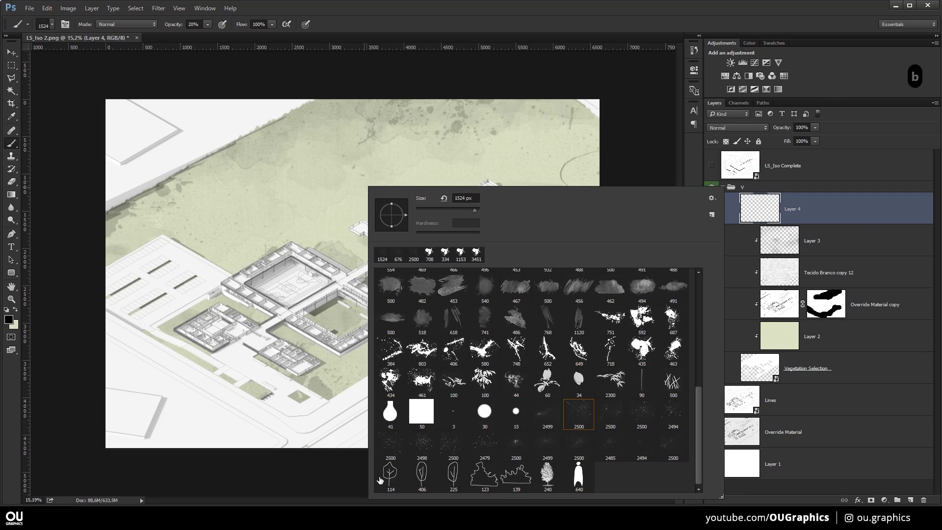
click(450, 478)
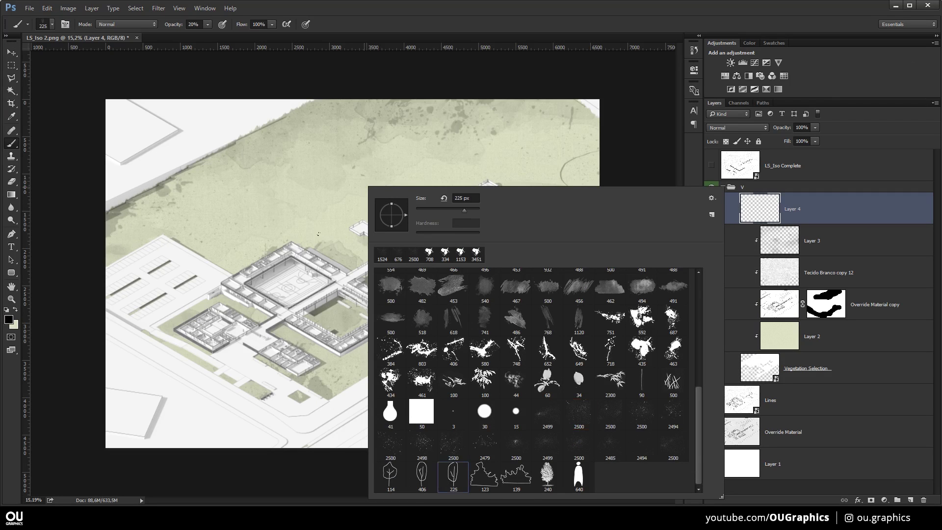
Scatter faint tree outlines of about 209 px over the hillside at 20% opacity, undoing unwanted marks
scroll(324, 194, up, 5)
alt+right_click(325, 194)
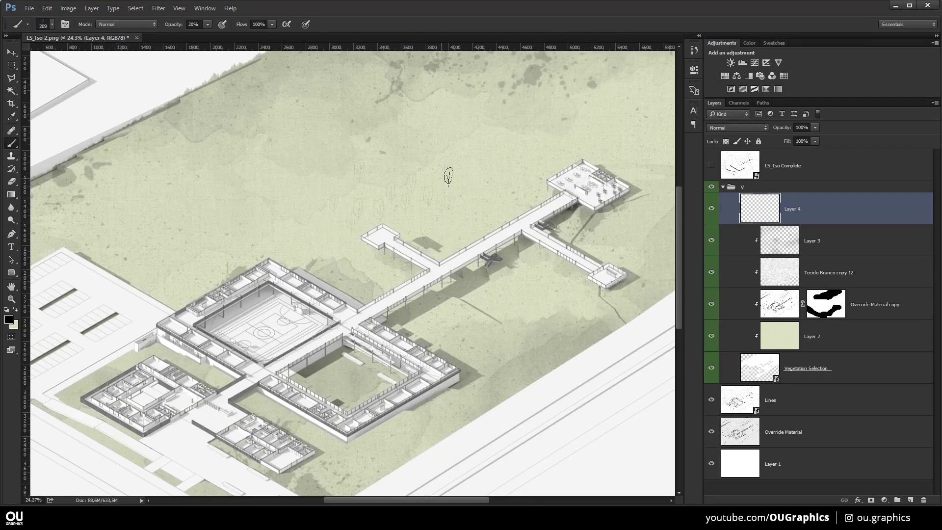
key(ctrl+z)
drag(417, 154, 387, 246)
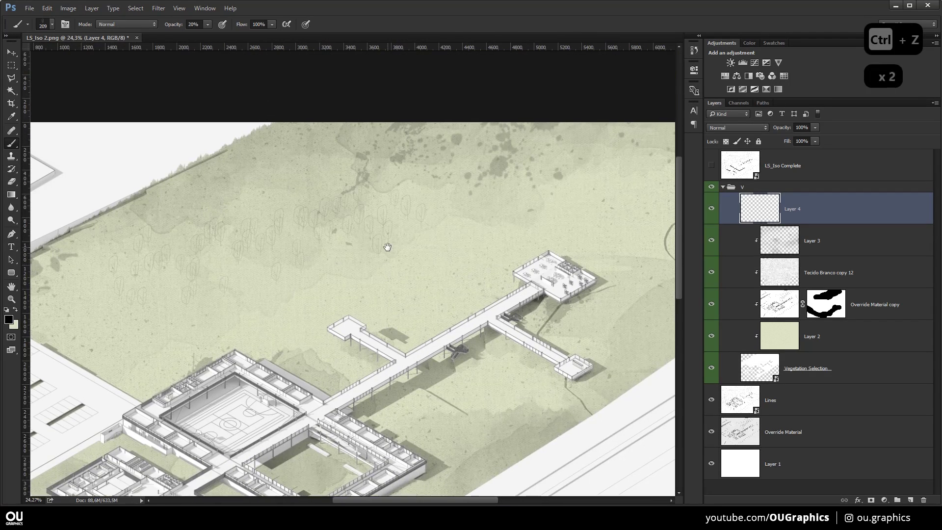
key(ctrl+z)
drag(529, 206, 333, 157)
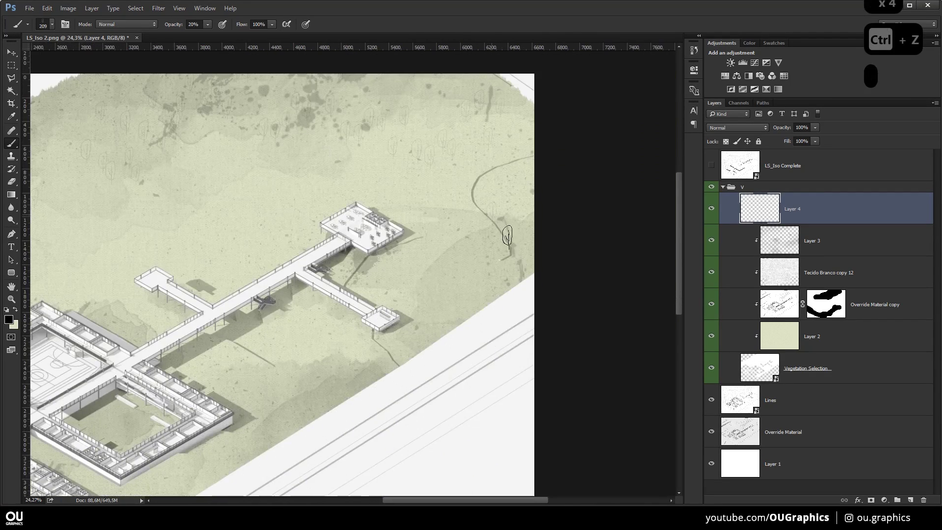
drag(276, 262, 558, 228)
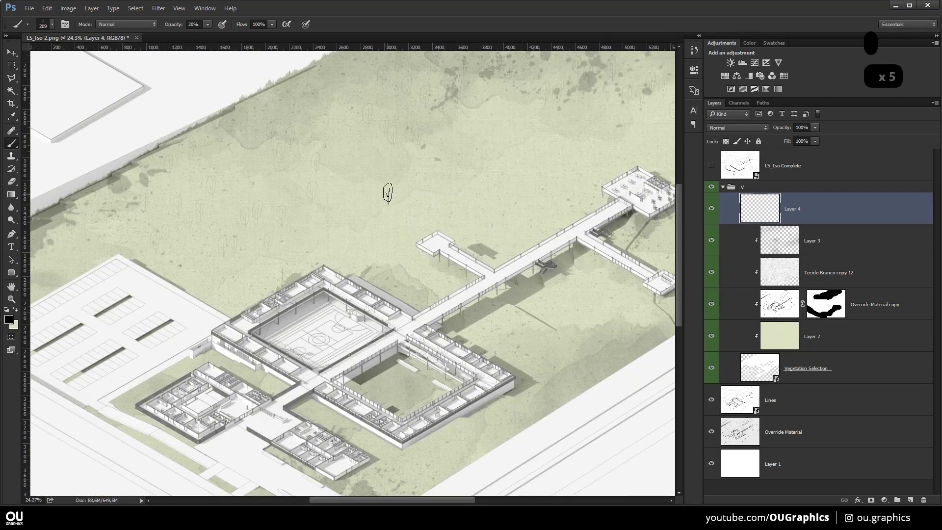
drag(515, 205, 377, 156)
Set the brush opacity to 100% and stamp individual trees north of the school and southeast of the elevated walkway
key(0)
click(451, 241)
click(489, 261)
click(378, 269)
click(423, 267)
click(348, 179)
click(299, 166)
click(249, 165)
click(183, 182)
drag(169, 197, 250, 251)
click(138, 254)
click(91, 230)
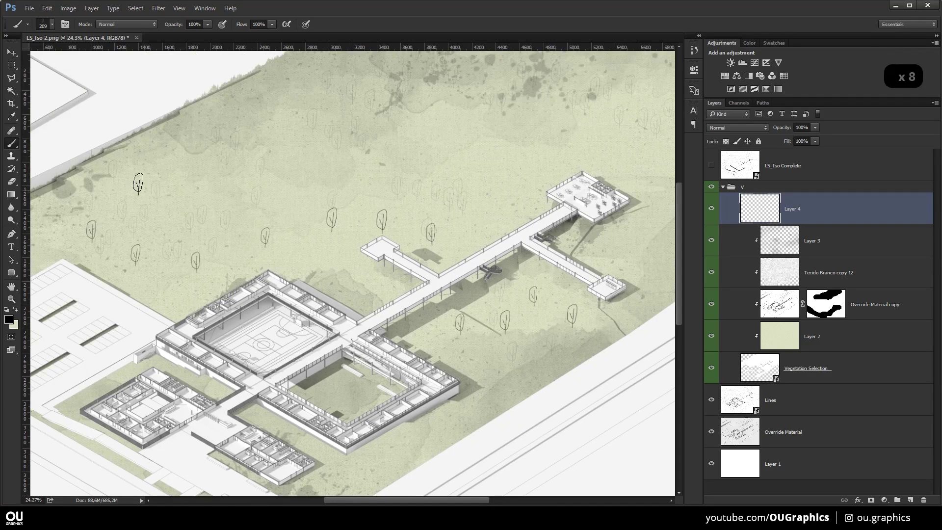
Enable Flip X Jitter in the tree brush's Shape Dynamics settings
click(205, 9)
click(211, 102)
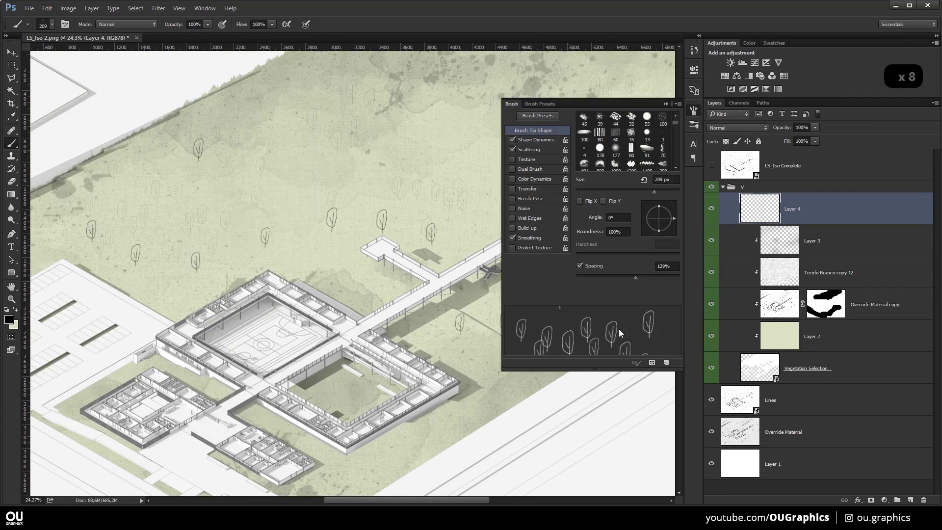
click(536, 139)
click(577, 290)
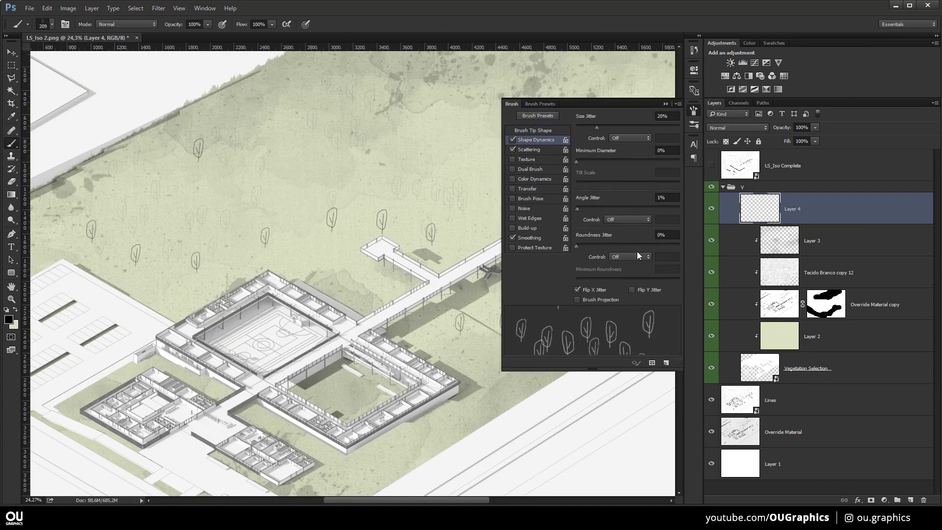
click(666, 104)
Stamp more trees at full opacity across the northern hillside and around the pavilion at the walkway's eastern end
click(333, 149)
click(486, 118)
drag(645, 136, 446, 195)
click(446, 194)
click(487, 244)
click(535, 173)
click(412, 107)
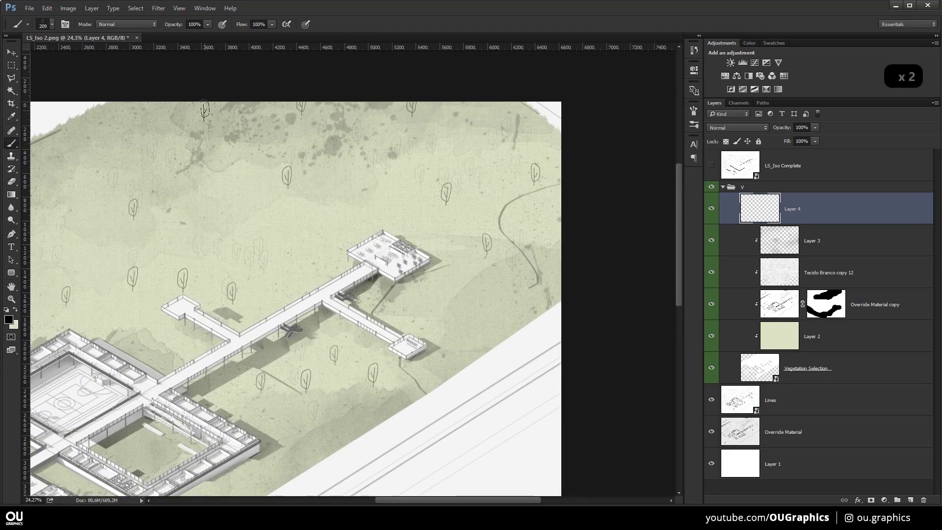
drag(289, 333, 426, 217)
click(581, 146)
click(465, 117)
click(420, 156)
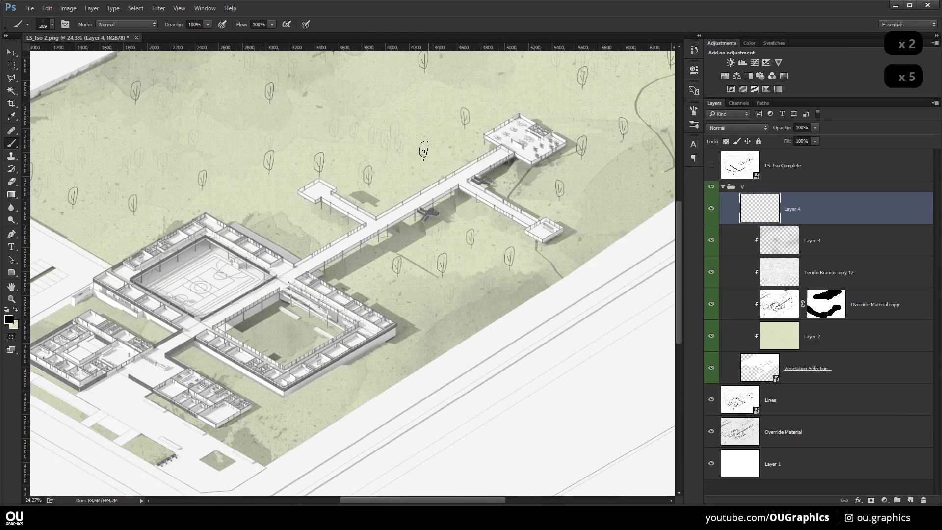
Stamp trees in the green courtyard, beside the southern blocks and in the small planting beds at the site's front
drag(280, 326, 425, 239)
click(433, 334)
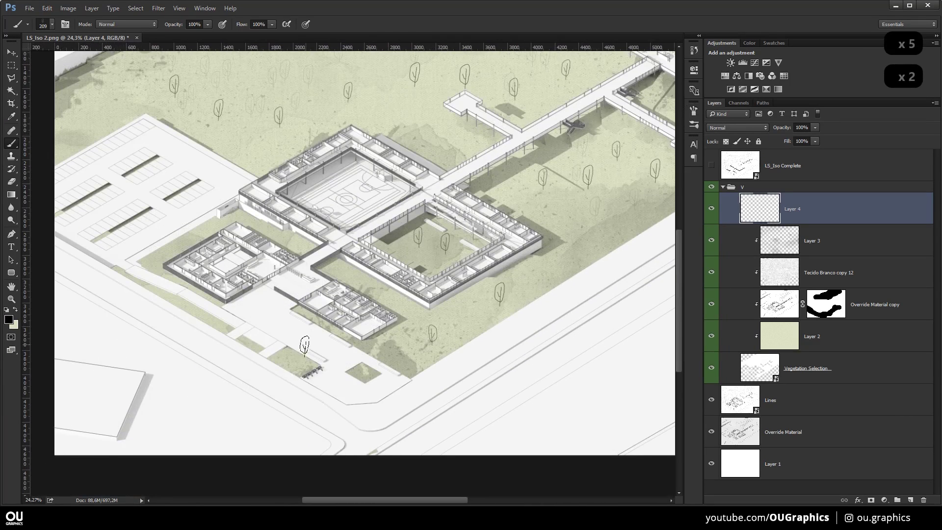
click(301, 349)
click(224, 319)
click(362, 364)
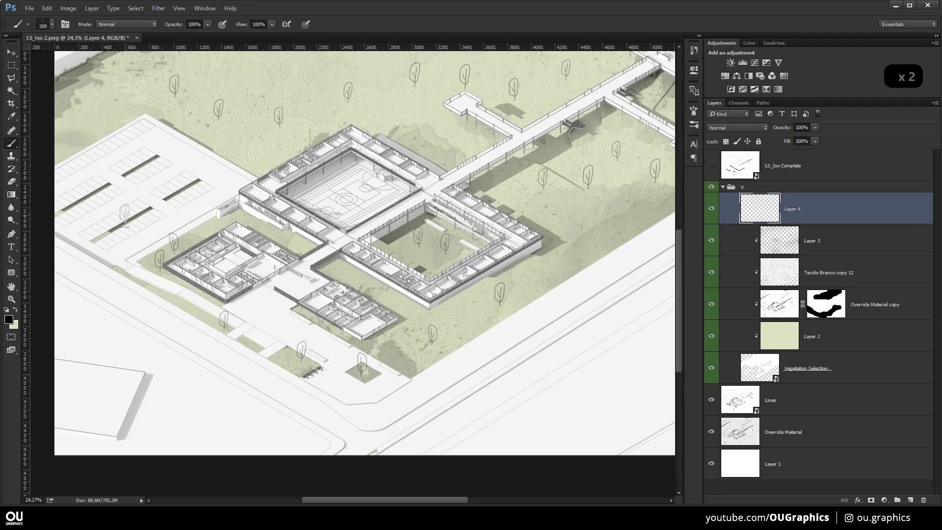
Stamp trees on the car park's planting strips and fill gaps in the vegetation north of it
click(135, 160)
click(181, 177)
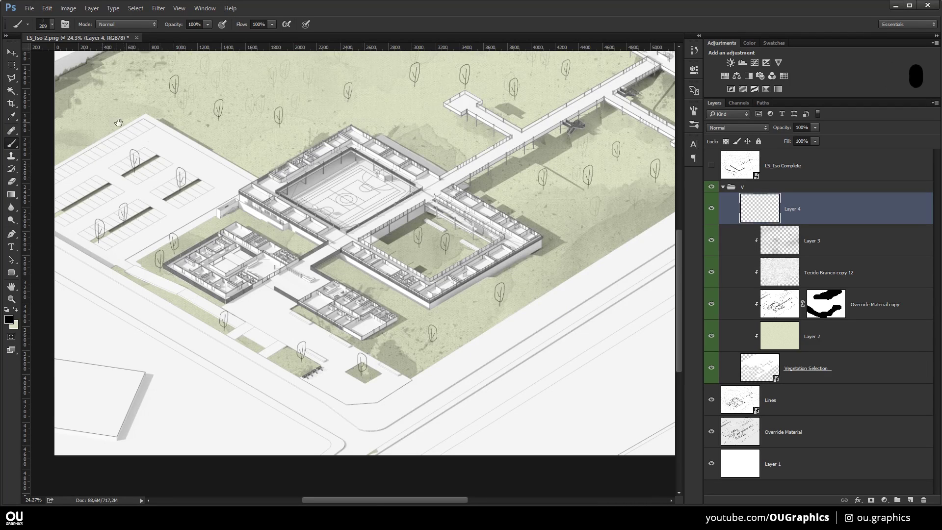
drag(118, 123, 439, 221)
click(386, 223)
click(436, 190)
drag(541, 207, 141, 197)
click(228, 135)
scroll(339, 274, down, 3)
Switch to the 114 px tree outline brush, set its opacity to 30% and enlarge it to about 476 px
right_click(440, 193)
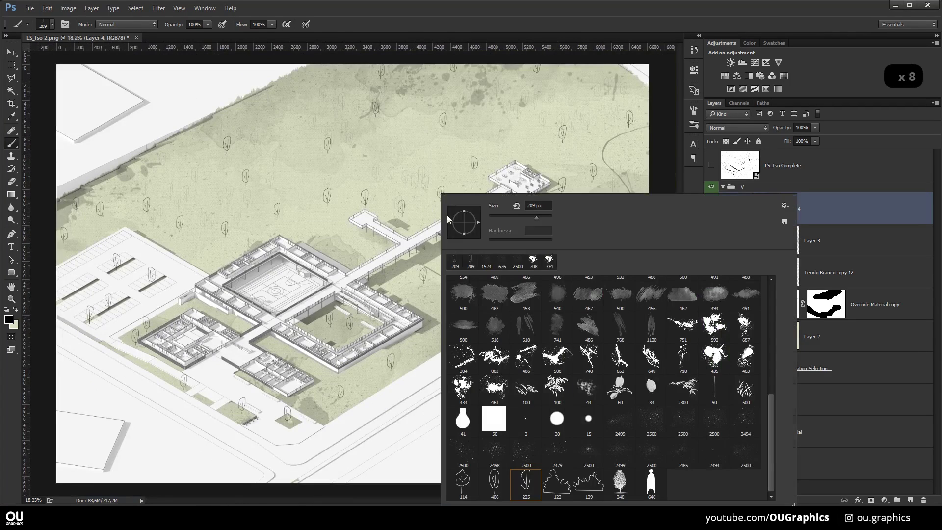
click(494, 482)
click(463, 484)
scroll(426, 242, up, 3)
key(Return)
key(3)
drag(321, 160, 356, 160)
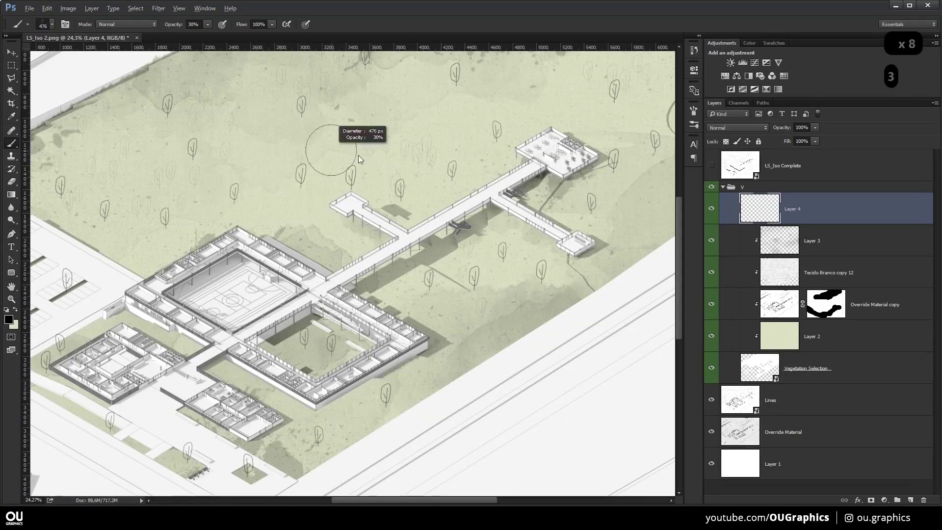
Check the second tree brush's settings and stamp its trees over the vegetation, car park and building surroundings, undoing unwanted marks
click(373, 162)
key(ctrl+z)
right_click(315, 122)
click(205, 7)
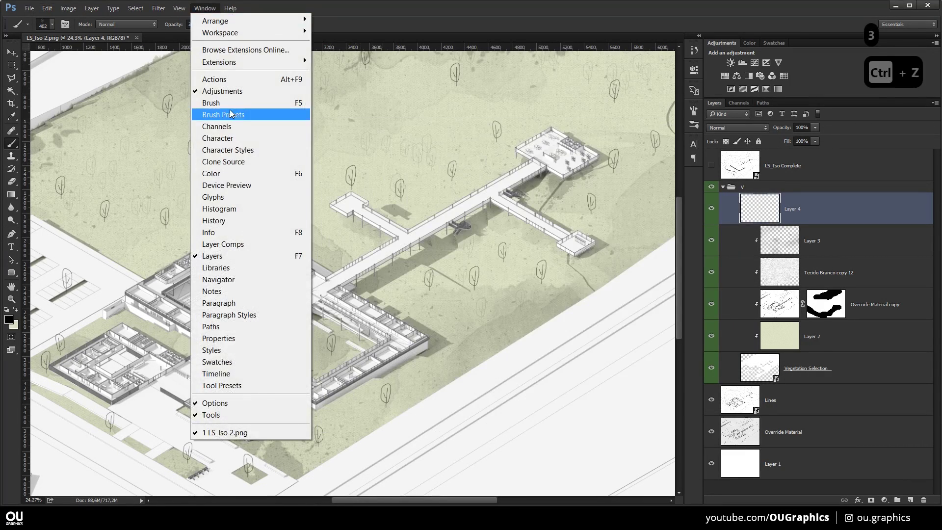
click(226, 135)
click(666, 105)
drag(410, 135, 377, 252)
click(377, 252)
key(ctrl+z)
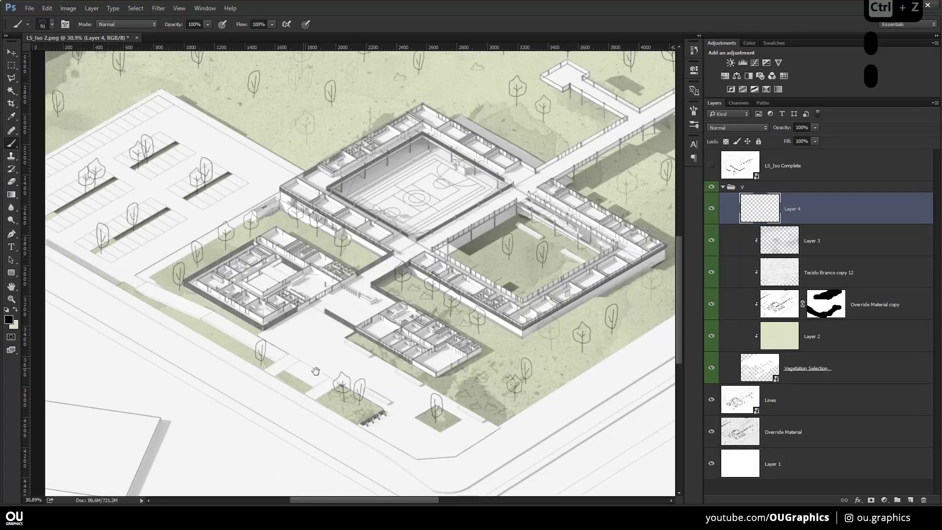
Stamp small shrubs with a brush of about 91 px along the front planting beds at 100% opacity, undoing misplaced marks
key(ctrl+z)
key(ctrl+z)
key(ctrl+z)
key(ctrl+z)
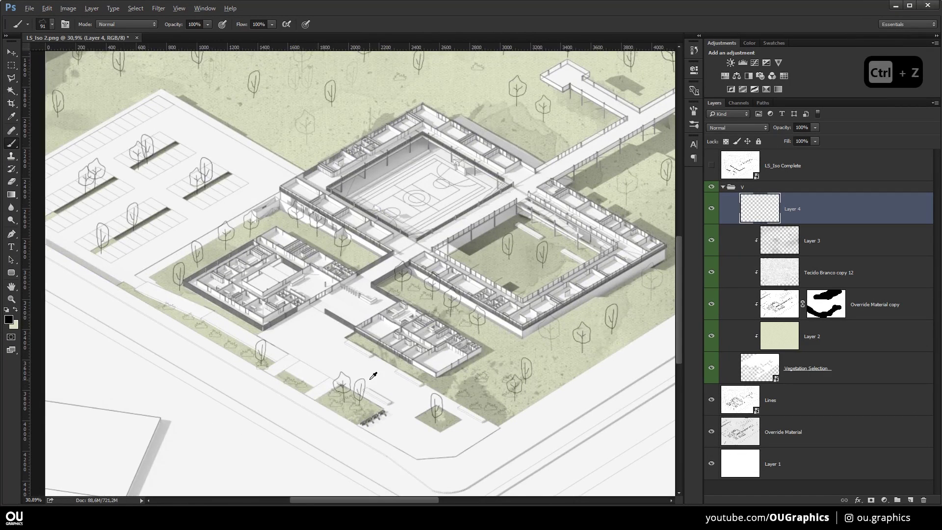
Try erasing and re-stamping small shrub marks on the northern vegetation, and undo the attempts
scroll(370, 366, down, 3)
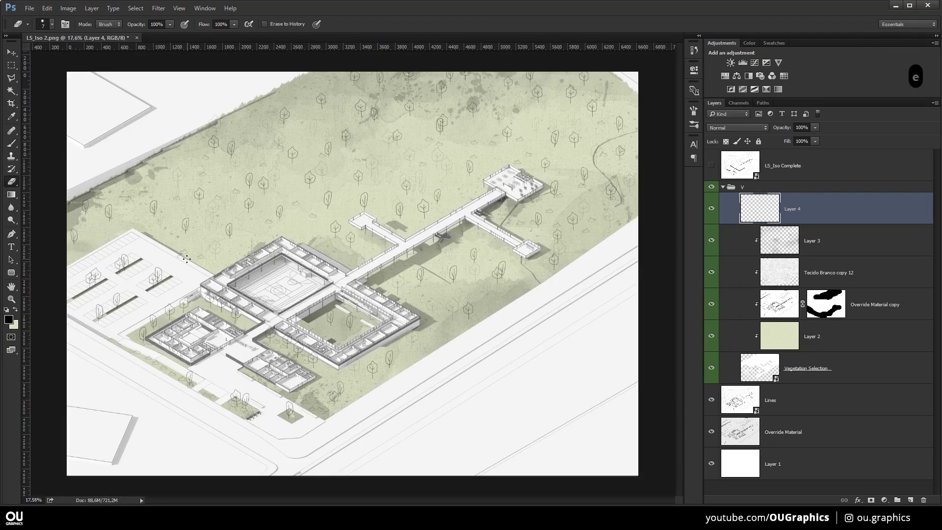
key(ctrl+alt+z)
key(ctrl+alt+z)
key(b)
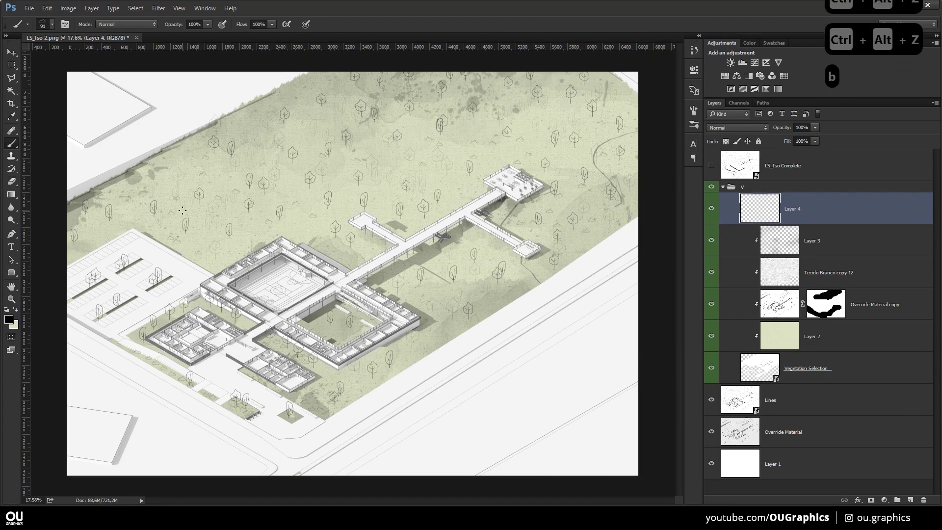
key(ctrl+z)
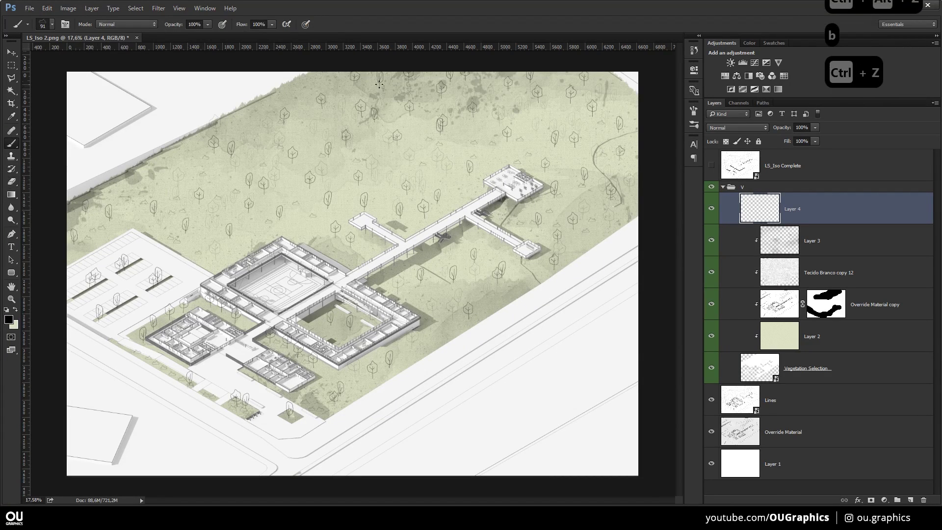
key(ctrl+z)
key(ctrl+z)
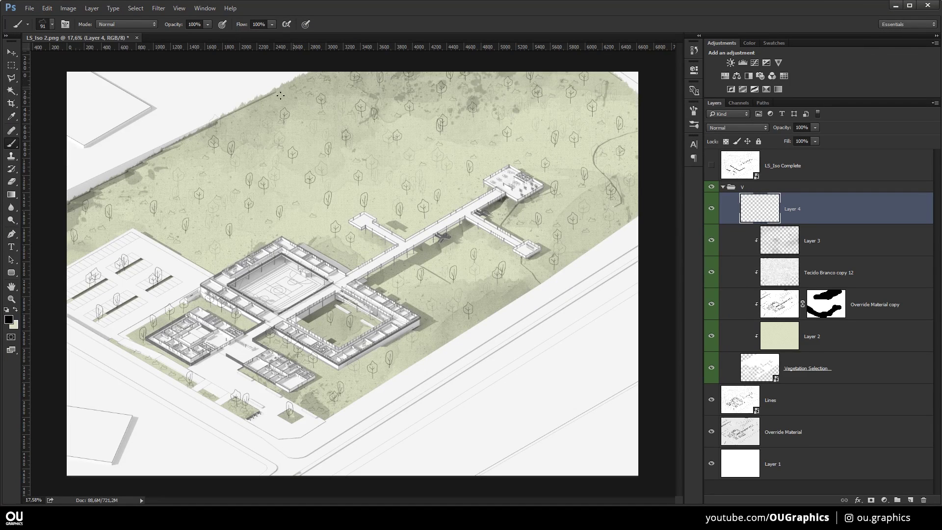
Stamp trees with the 406 px tree brush reduced to 258 px at 100% opacity across the northern vegetation and along the streets
right_click(634, 97)
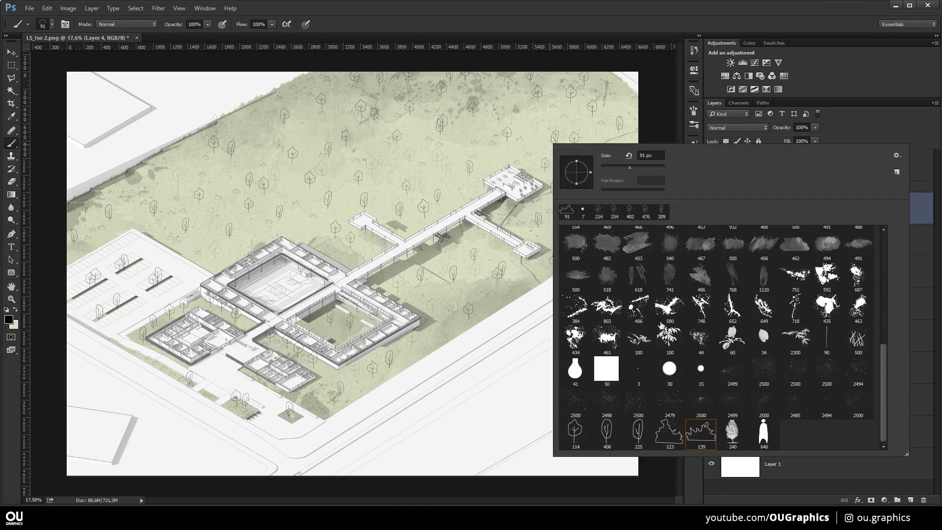
double_click(615, 436)
key(3)
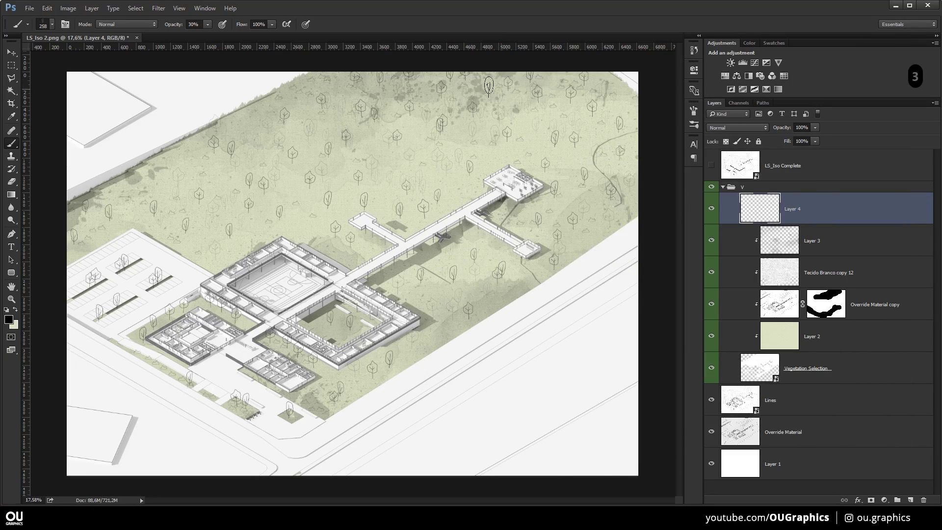
key(0)
click(300, 122)
click(295, 90)
click(423, 92)
click(445, 100)
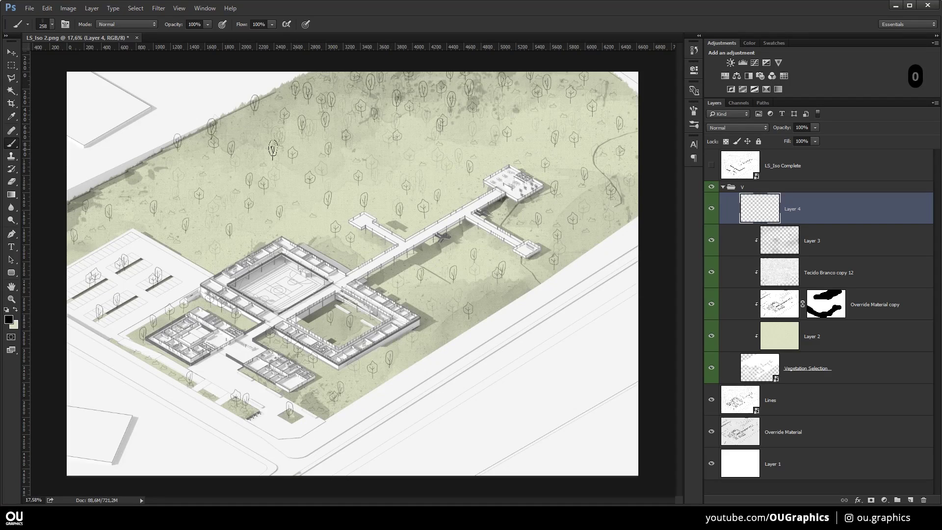
scroll(556, 182, down, 1)
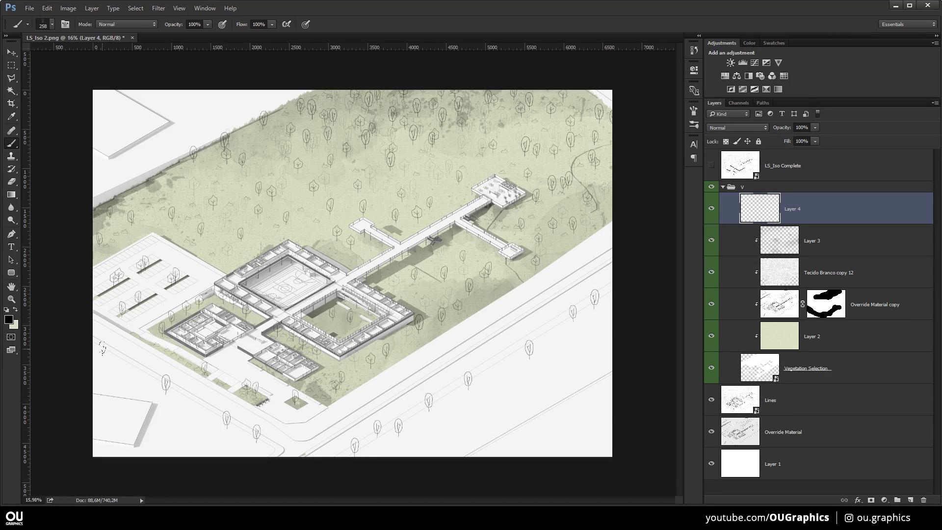
Stamp smaller trees between the street trees with the 114 px tree outline brush resized to 200 px, undoing a misplaced mark
right_click(319, 374)
click(347, 483)
alt+right_click(226, 400)
key(ctrl+z)
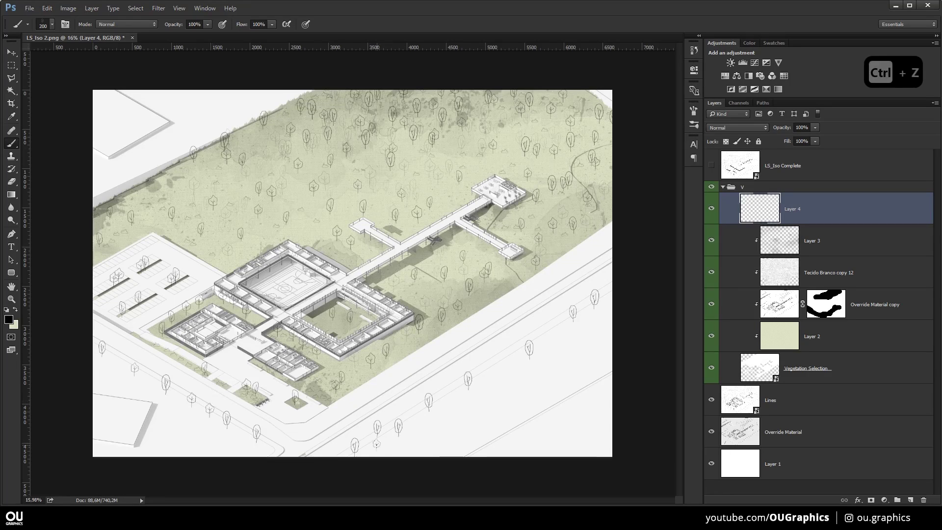
Fade the trees along the outer streets with the Eraser at 70% opacity, undoing the first erasing attempt
key(e)
key(e)
key(e)
key(ctrl+z)
key(7)
mouse_move(597, 299)
mouse_down()
mouse_move(510, 365)
mouse_move(319, 450)
mouse_move(118, 355)
mouse_up()
key(v)
key(b)
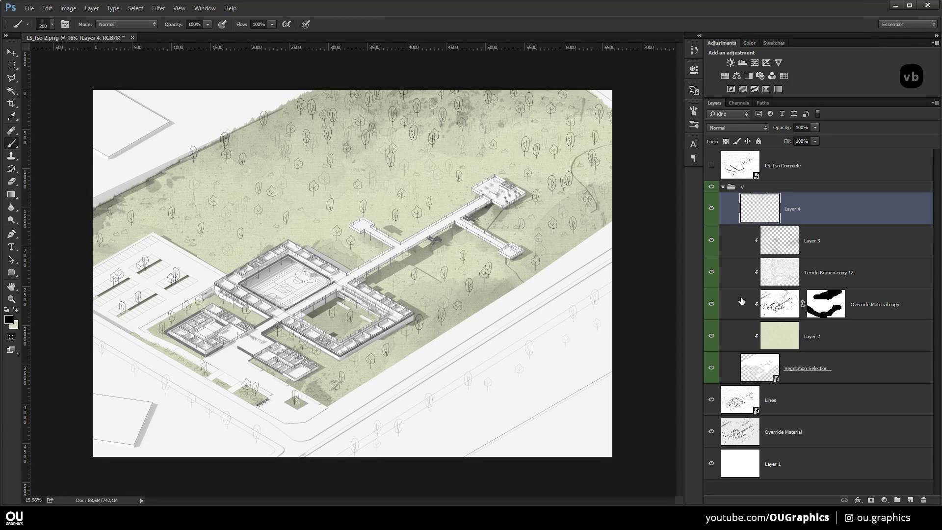
Select the LS_Iso Complete layer and make it visible, collapsing the V group
click(716, 168)
click(716, 169)
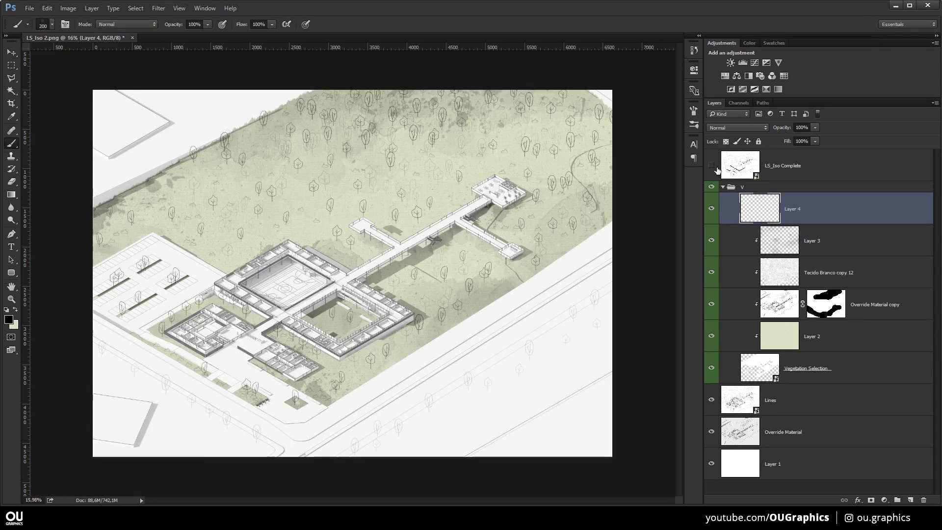
key(v)
click(712, 167)
click(712, 168)
click(733, 173)
click(723, 186)
click(712, 167)
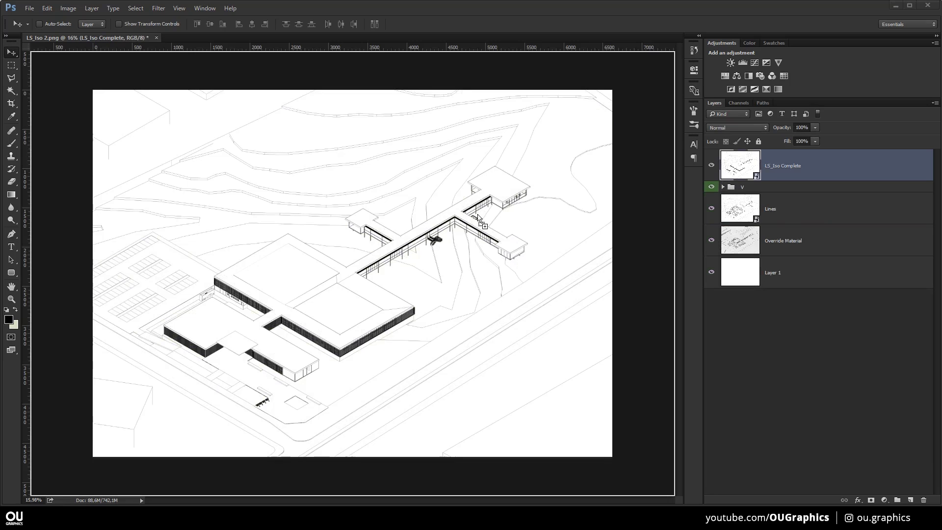
Place the LS_Iso Roof Selection image as the topmost layer and inspect it in isolation
key(Return)
alt+click(710, 169)
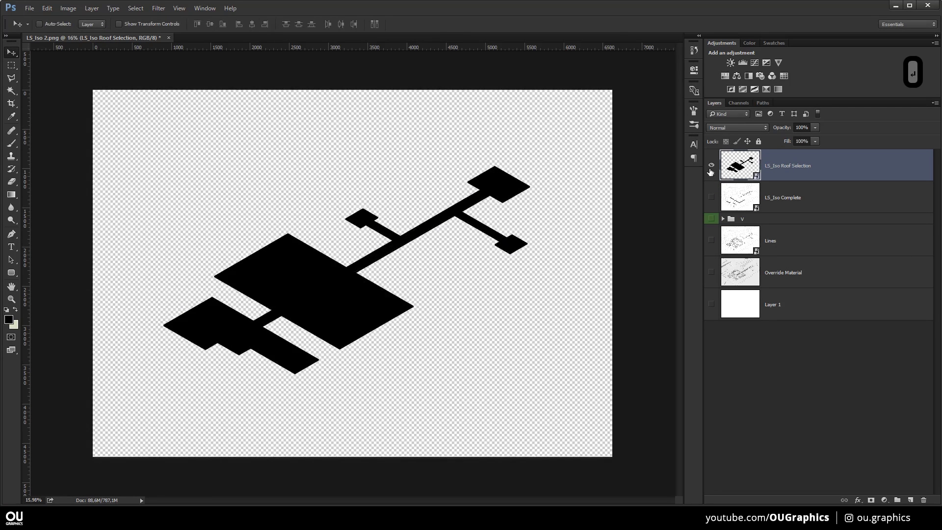
alt+click(710, 171)
Load the roof silhouette as a selection, hide its layer and mask LS_Iso Complete with that selection
ctrl+click(734, 171)
click(711, 168)
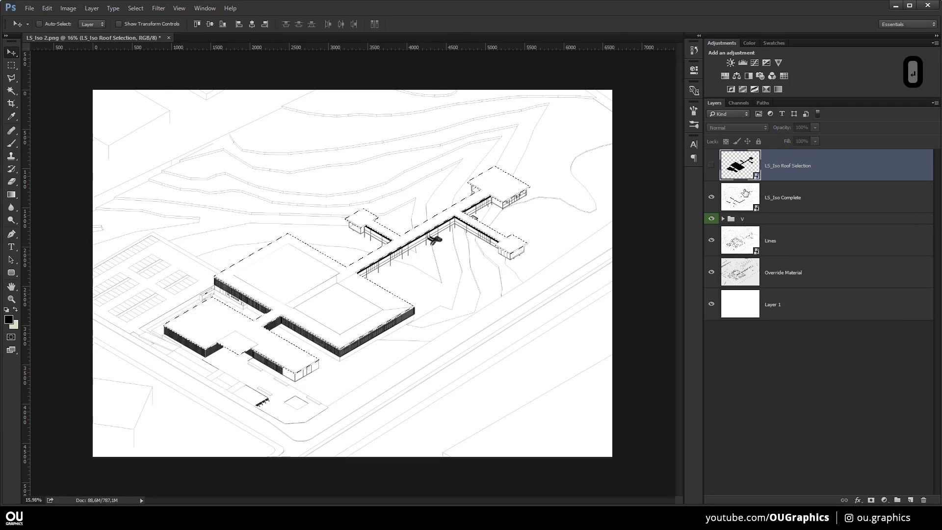
click(736, 199)
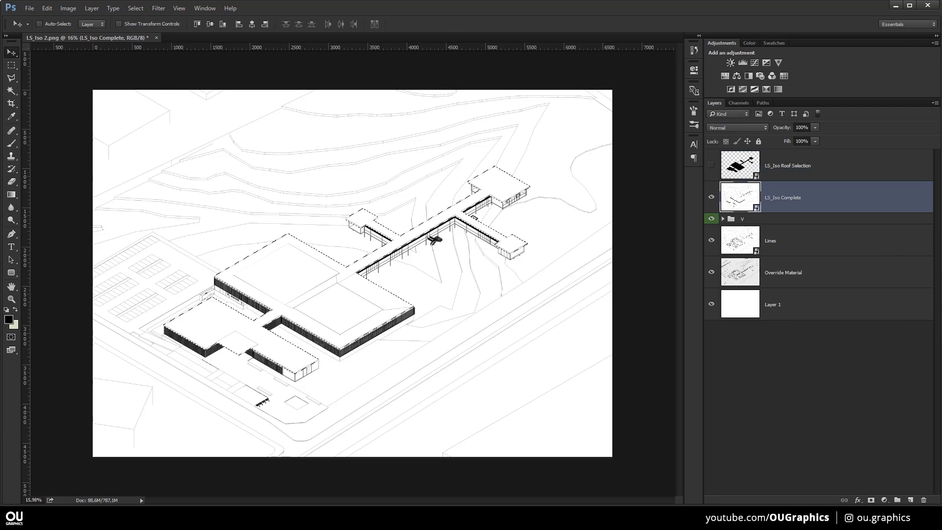
click(871, 500)
click(733, 201)
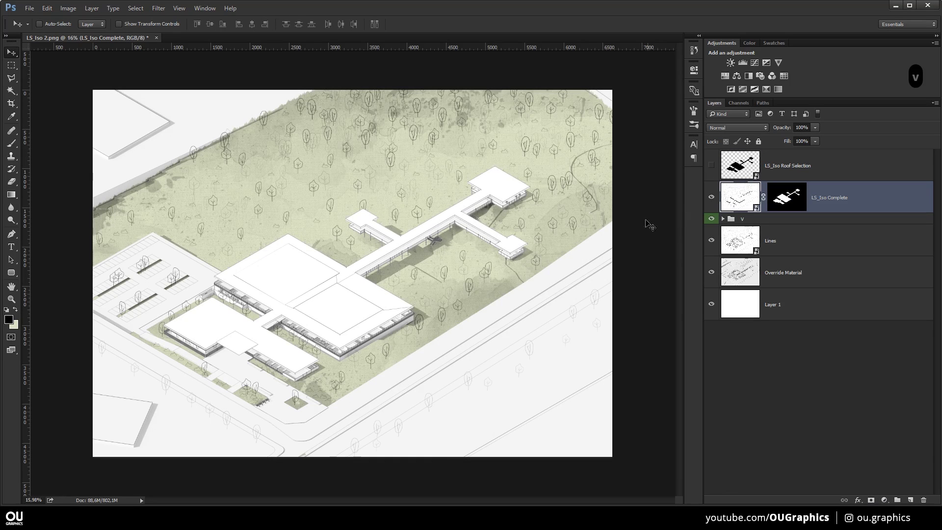
Move the masked roof straight up above the buildings and set the layer to 60% fill with 100% opacity
key(3)
key(6)
drag(457, 290, 452, 226)
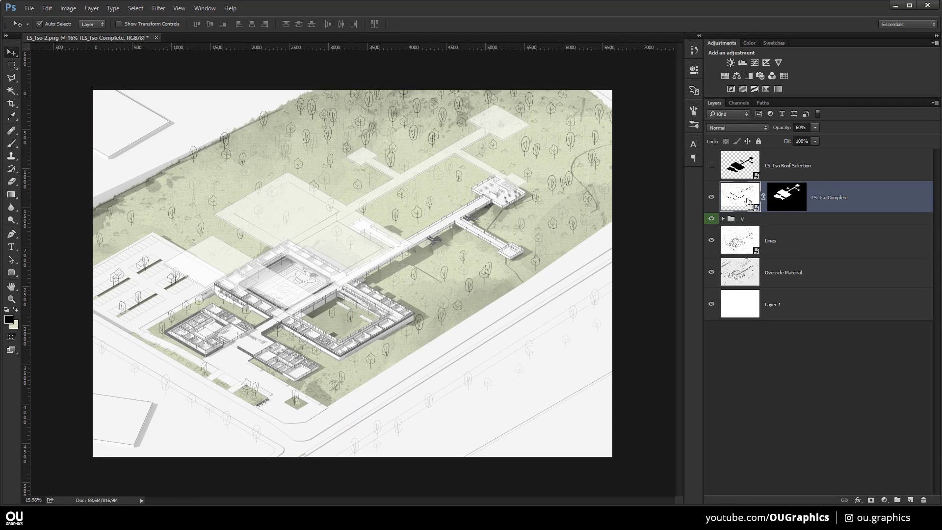
key(0)
click(801, 141)
text(60)
key(Return)
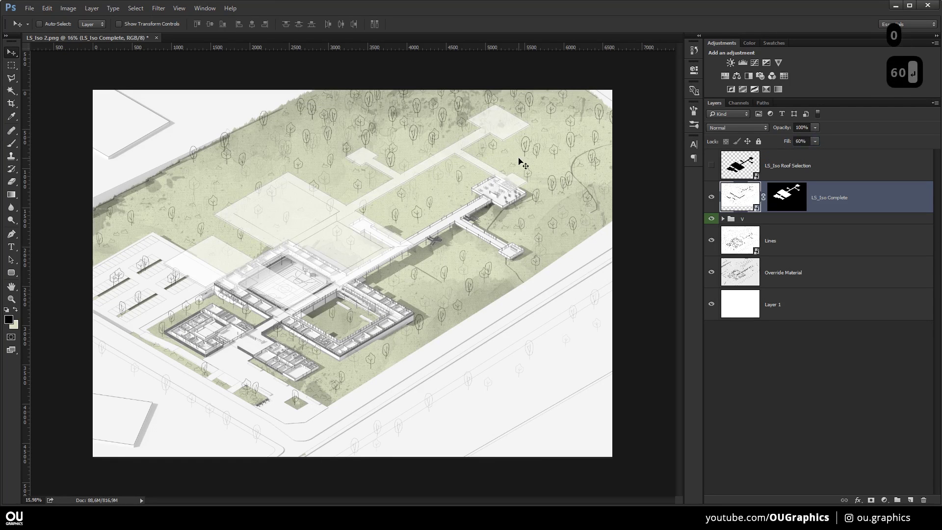
Add a thin black outside Stroke effect to the LS_Iso Complete roof layer
double_click(823, 193)
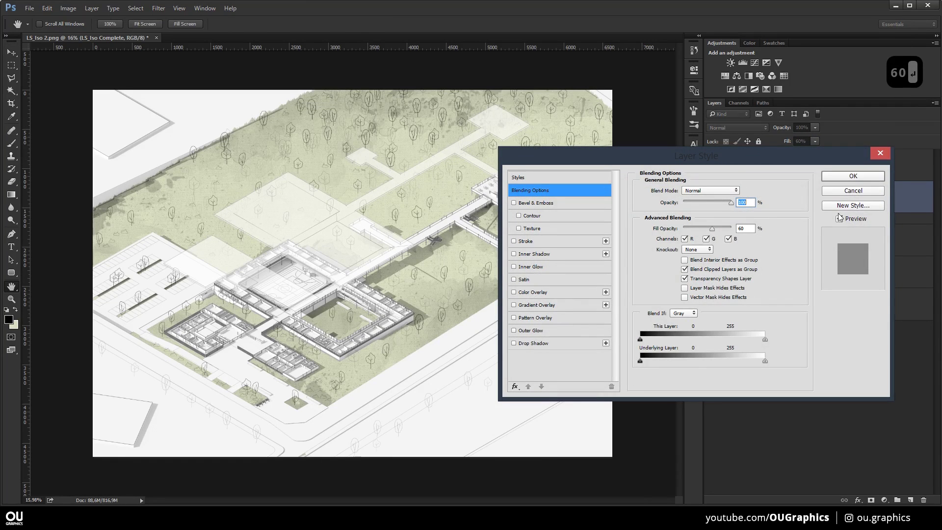
click(853, 191)
right_click(818, 194)
click(854, 67)
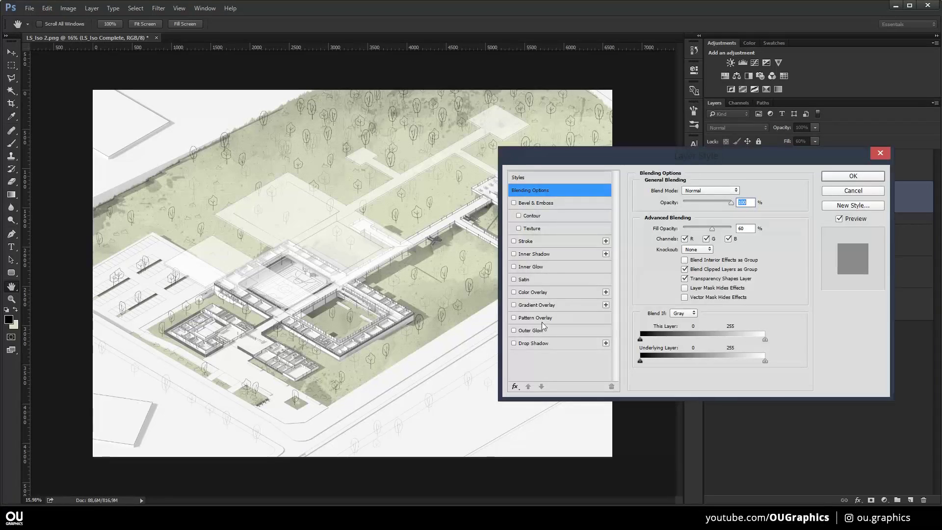
click(526, 242)
click(659, 267)
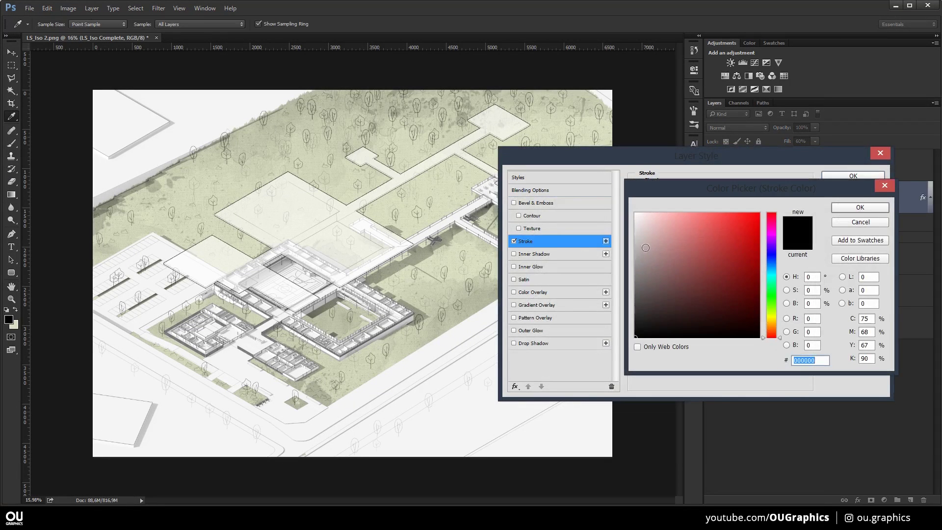
click(860, 206)
click(696, 211)
scroll(703, 191, up, 4)
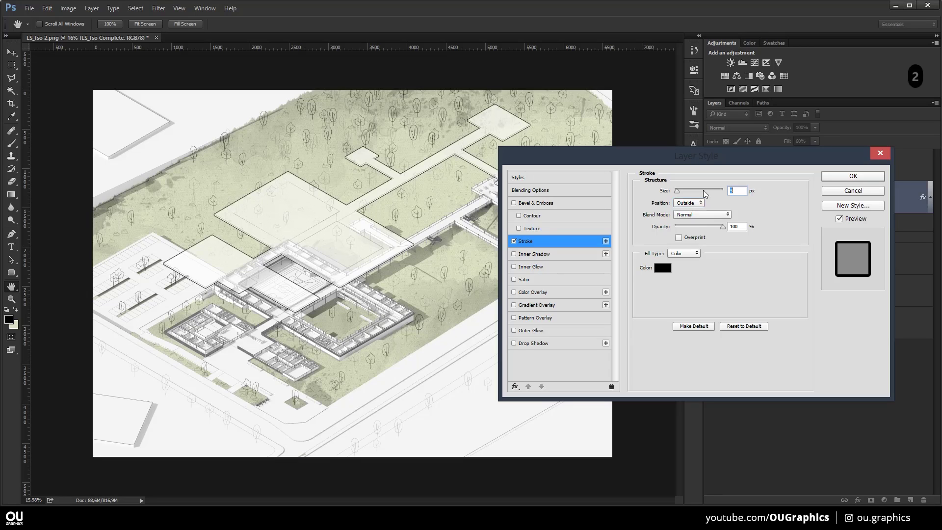
scroll(703, 190, down, 1)
click(844, 175)
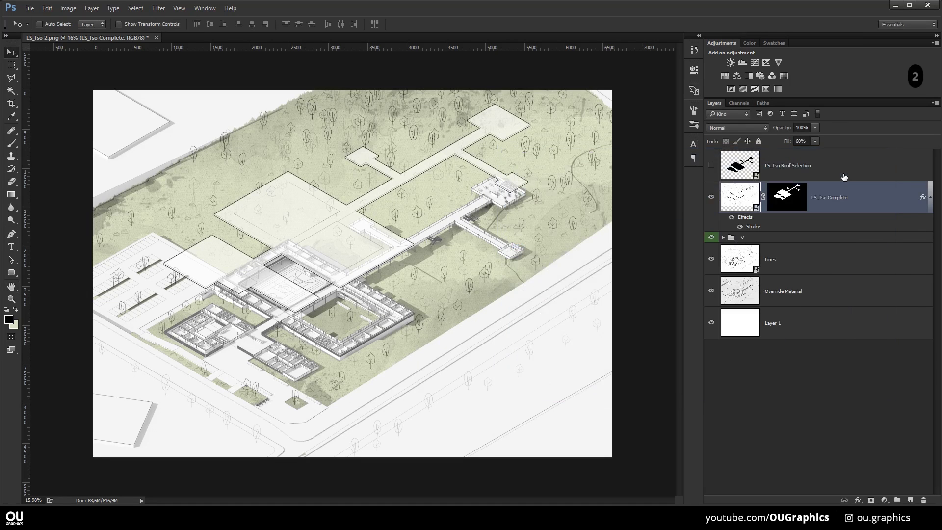
Group the roof layer, name the group Top and give it a red colour label
key(ctrl+g)
double_click(755, 188)
text(Top)
key(Return)
right_click(716, 191)
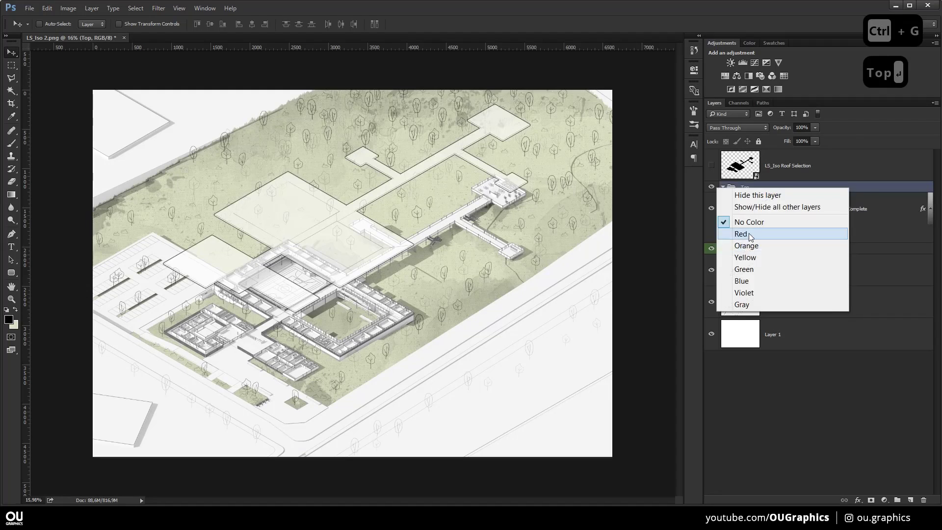
click(731, 233)
Add a new empty layer in the Top group and move it below the LS_Iso Complete layer
click(755, 215)
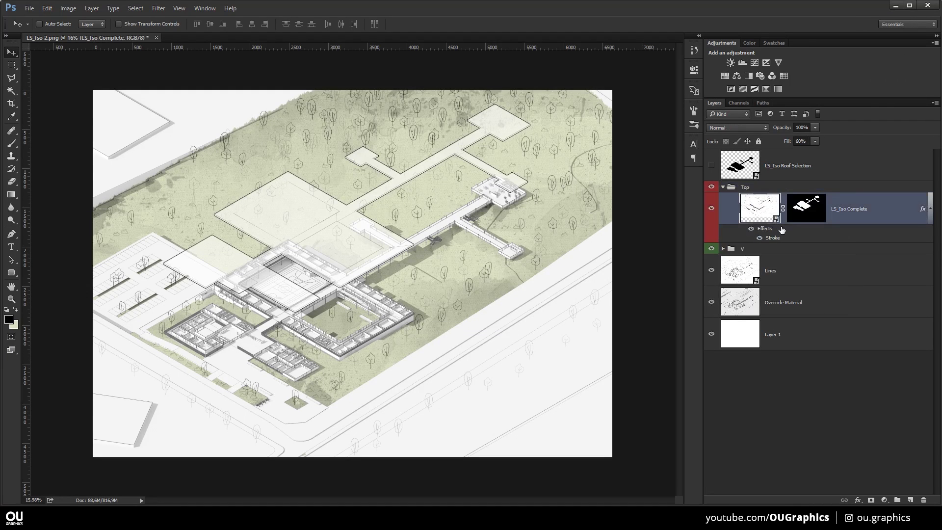
click(910, 499)
scroll(282, 334, up, 5)
drag(812, 213, 812, 272)
drag(327, 227, 536, 216)
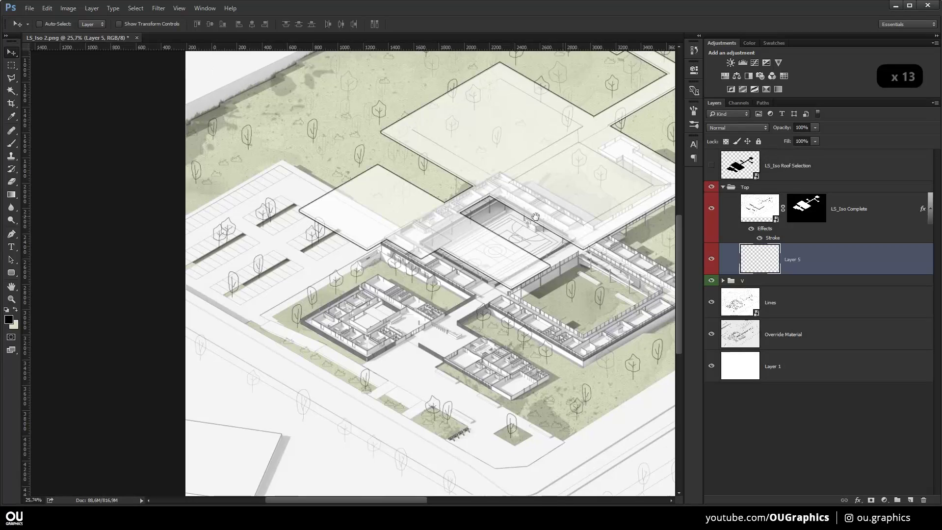
key(b)
scroll(362, 191, up, 3)
right_click(363, 194)
click(415, 418)
alt+right_click(254, 261)
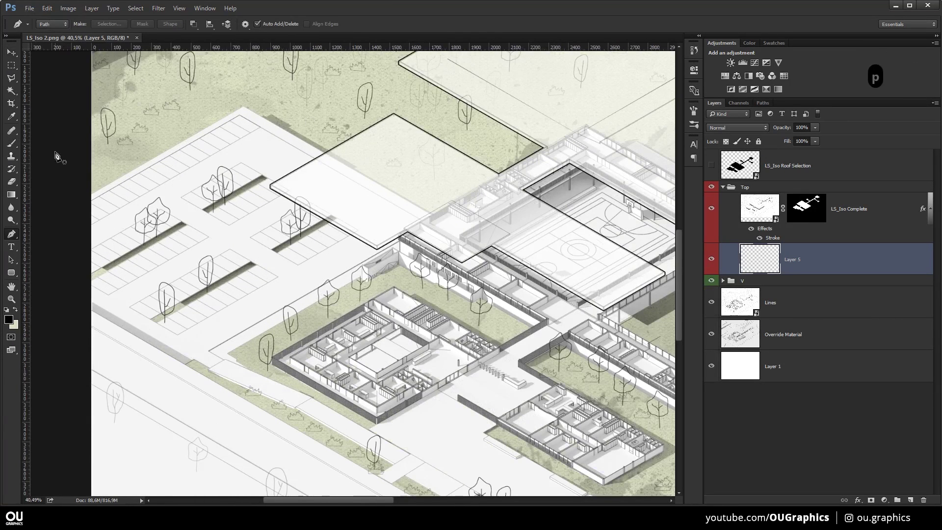
Set the Pen tool to Shape mode and check its dashed stroke style and width options
click(60, 25)
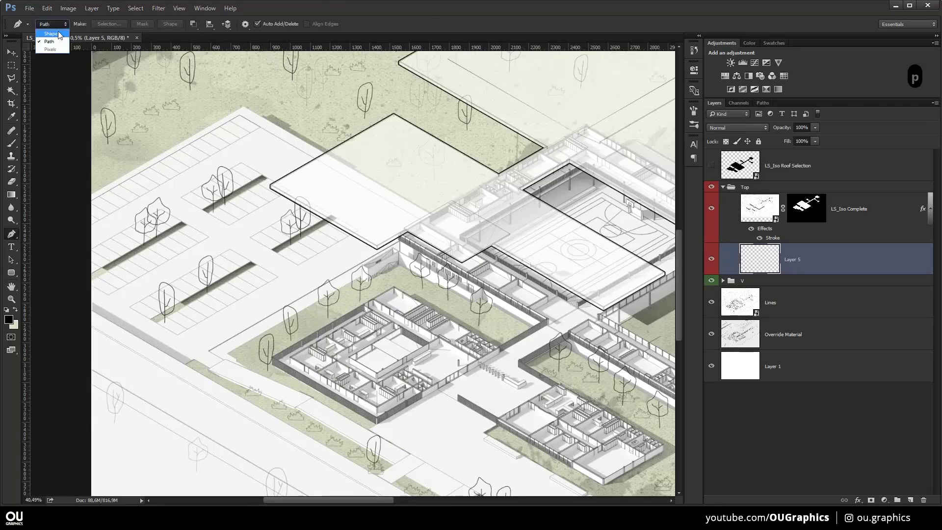
click(50, 34)
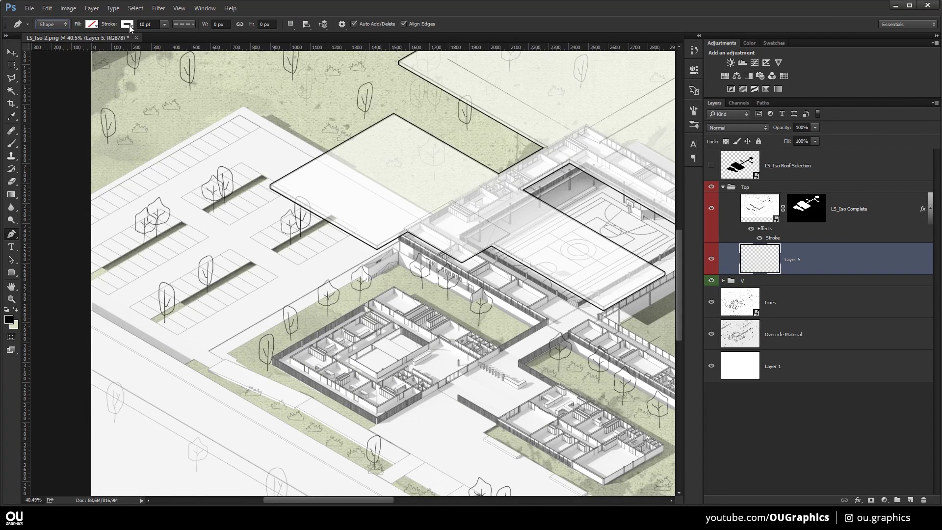
click(187, 28)
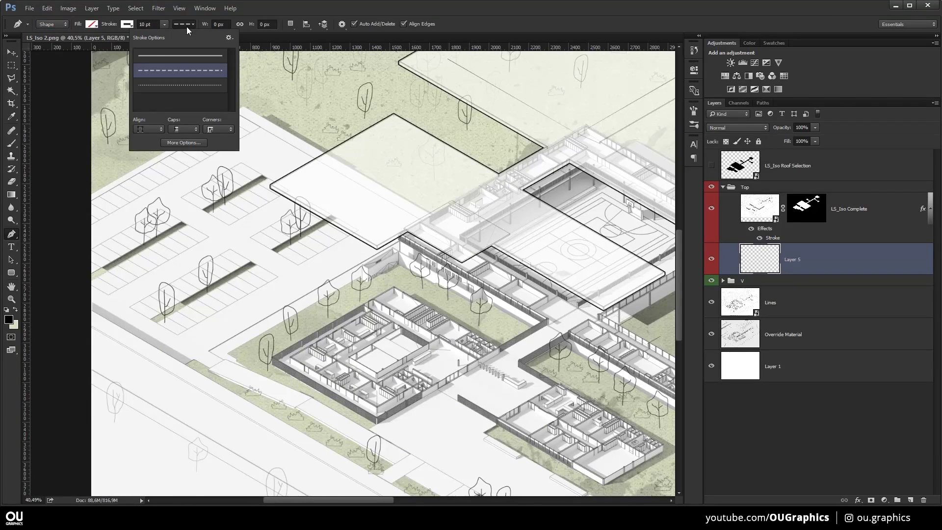
click(178, 141)
click(594, 244)
click(166, 25)
click(165, 25)
Draw a vertical dashed line from the raised front roof's westernmost corner down to the matching building corner
drag(424, 176, 376, 126)
click(223, 139)
click(222, 307)
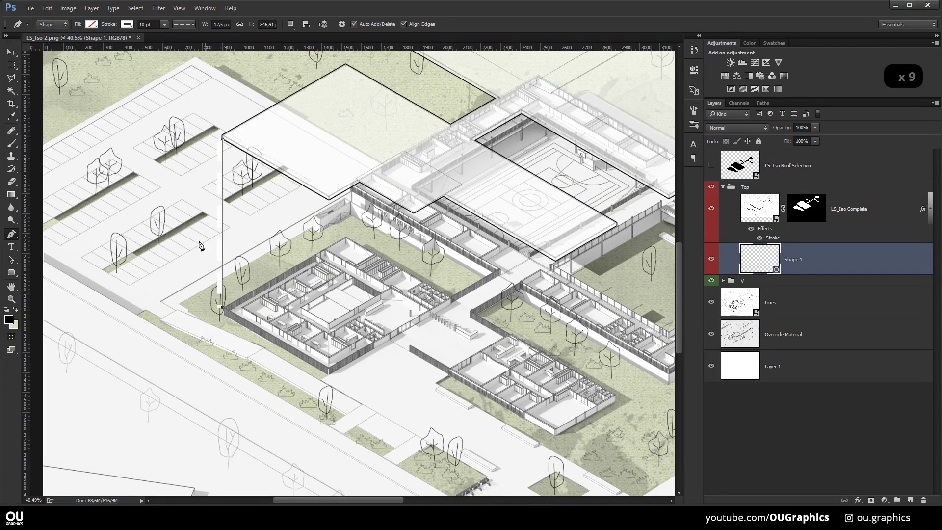
Make the dashed line's stroke black and set its width to 3.21 pt
scroll(192, 221, up, 2)
click(127, 24)
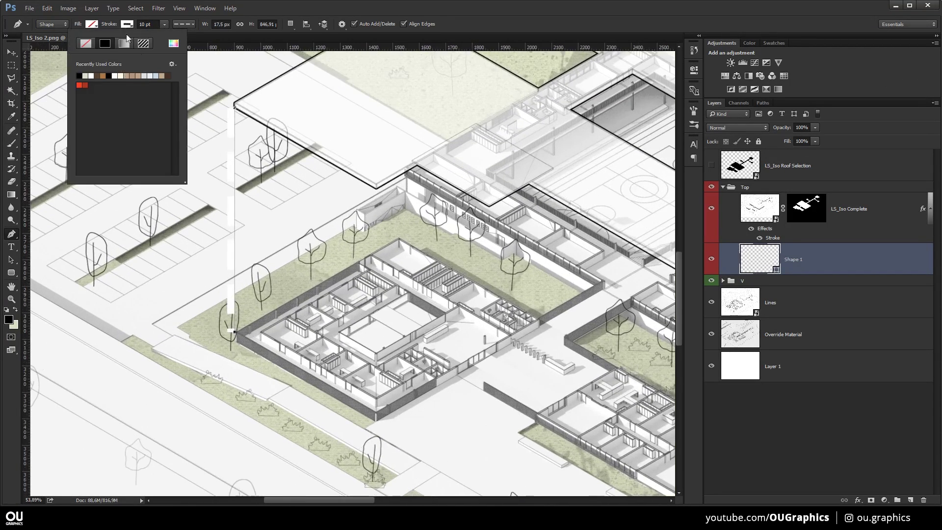
click(84, 76)
key(v)
key(p)
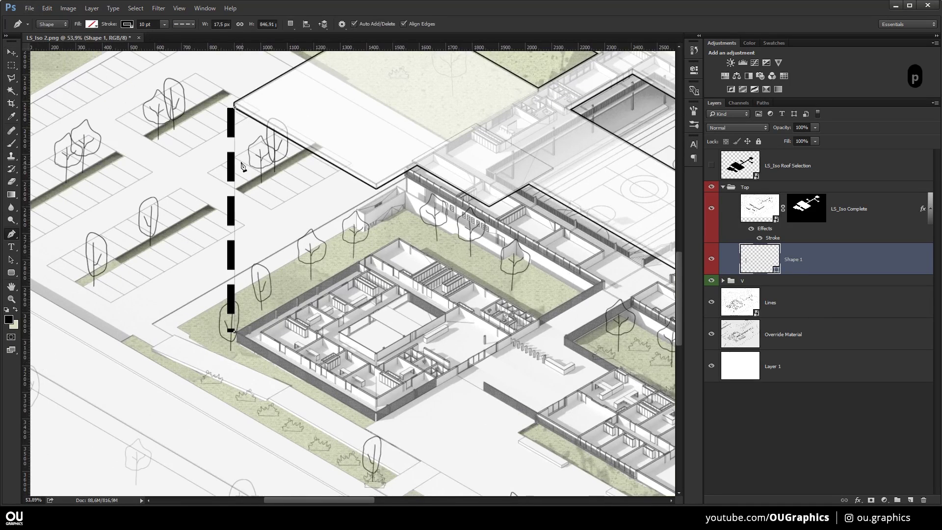
drag(157, 38, 159, 35)
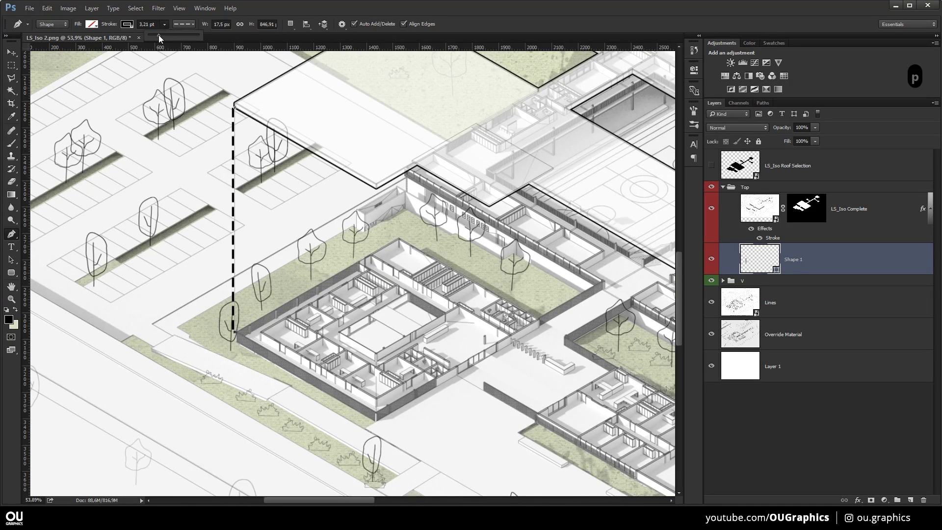
key(v)
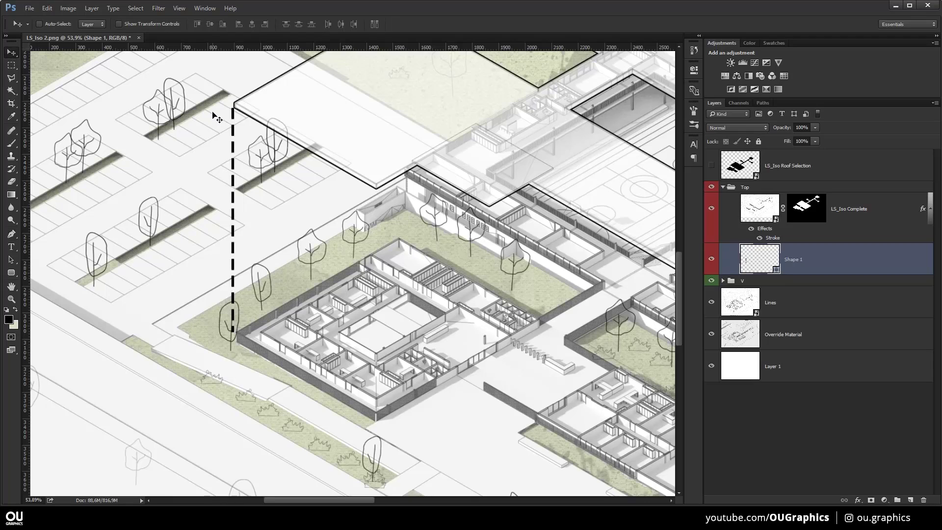
Rasterize the dashed line's layer and set its opacity to 50%
right_click(729, 268)
key(Escape)
drag(337, 231, 361, 210)
scroll(361, 213, down, 7)
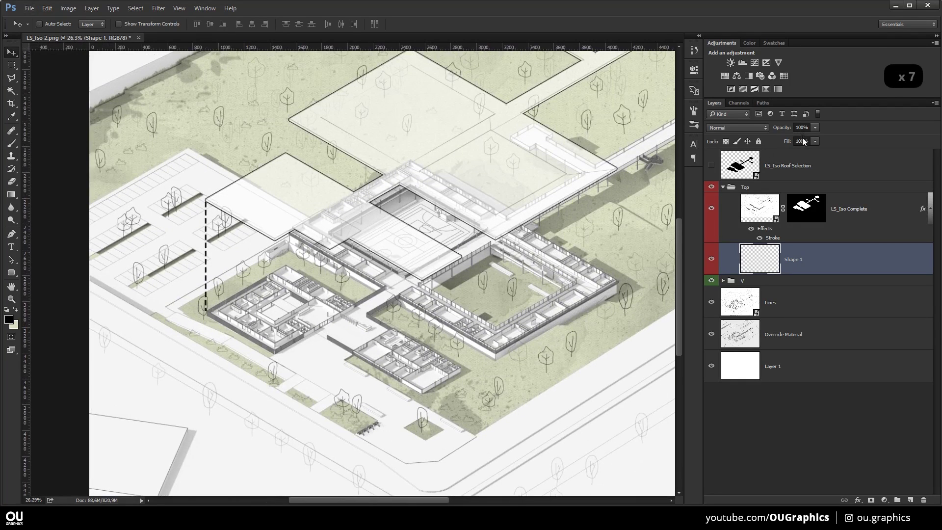
key(5)
Select the dashed line with a rectangular marquee, place copies linking the other roof corners to the buildings below, and deselect
drag(448, 281, 409, 248)
key(m)
drag(143, 120, 221, 324)
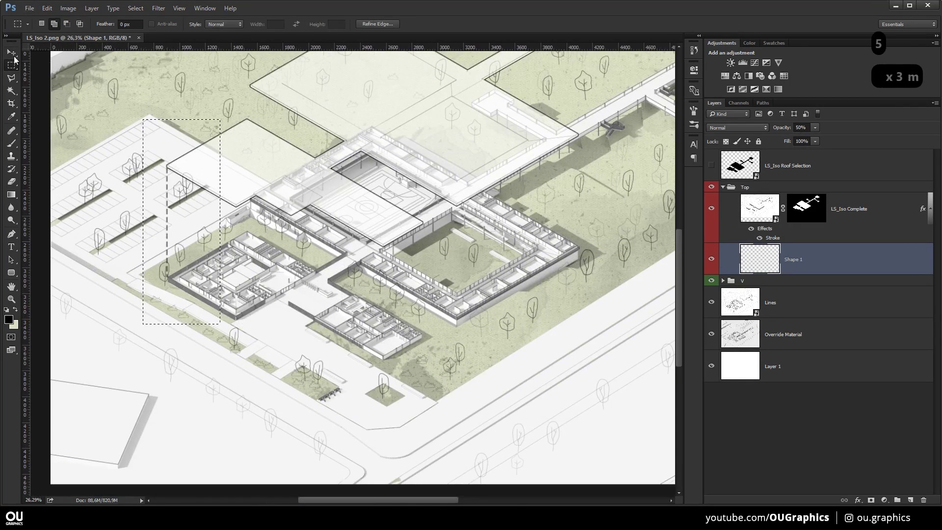
key(v)
drag(165, 183, 484, 176)
drag(468, 207, 533, 194)
scroll(549, 230, down, 2)
key(ctrl+d)
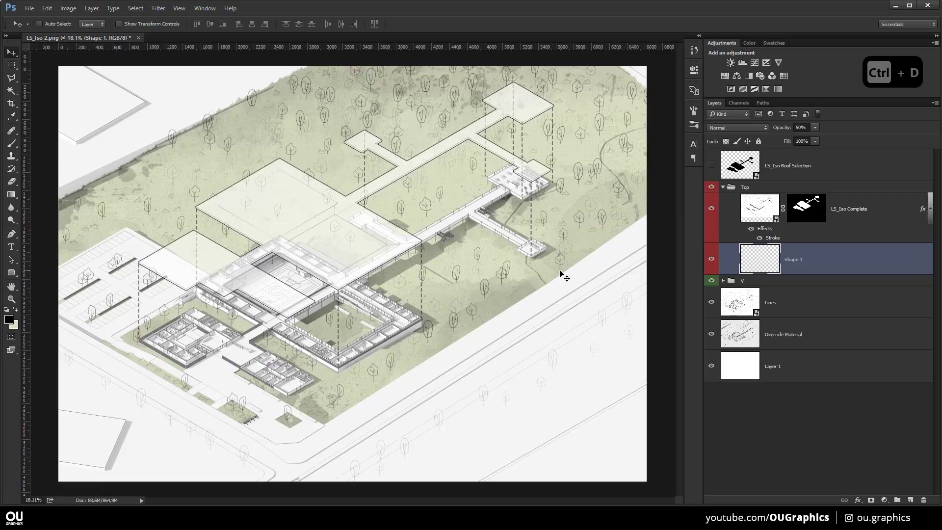
key(ctrl+alt+z)
key(ctrl+d)
key(space)
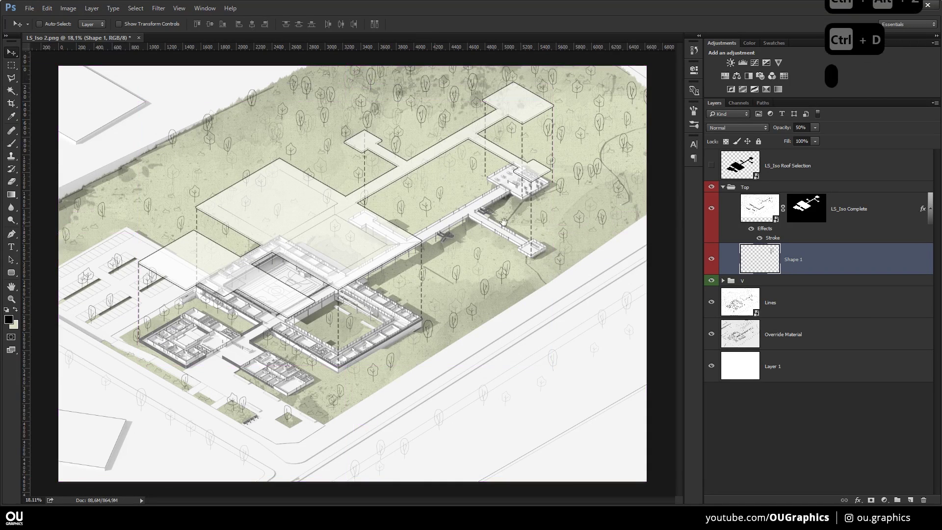
Place the dashed-line copy at the courtyard building's front corner, deselect, and try inverting the line colour
key(m)
key(v)
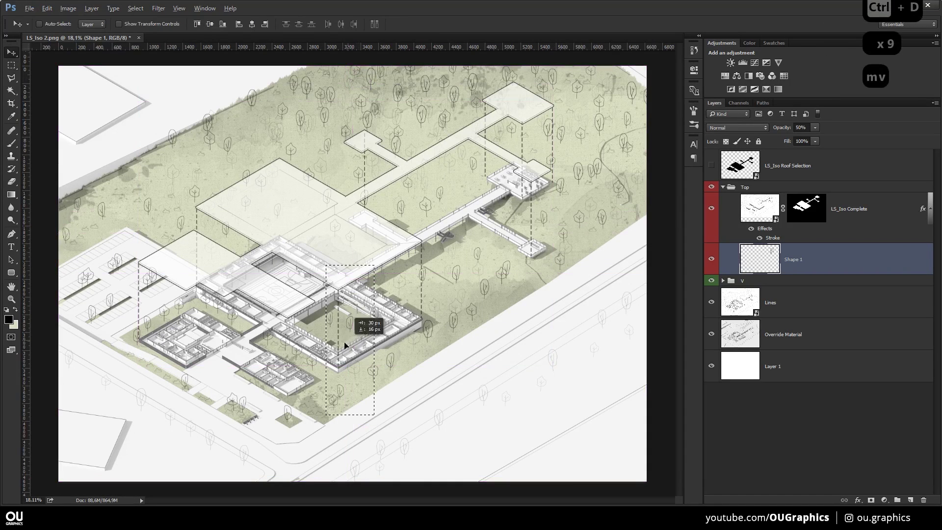
key(ctrl+d)
key(ctrl+i)
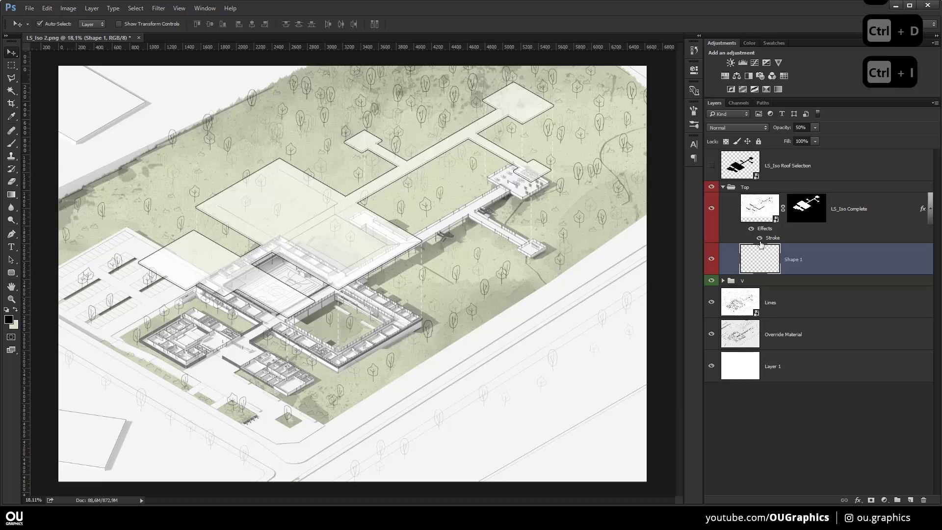
View the sketch-style people sheet of the Scale Figures Pack in the photo viewer, and close it
key(Return)
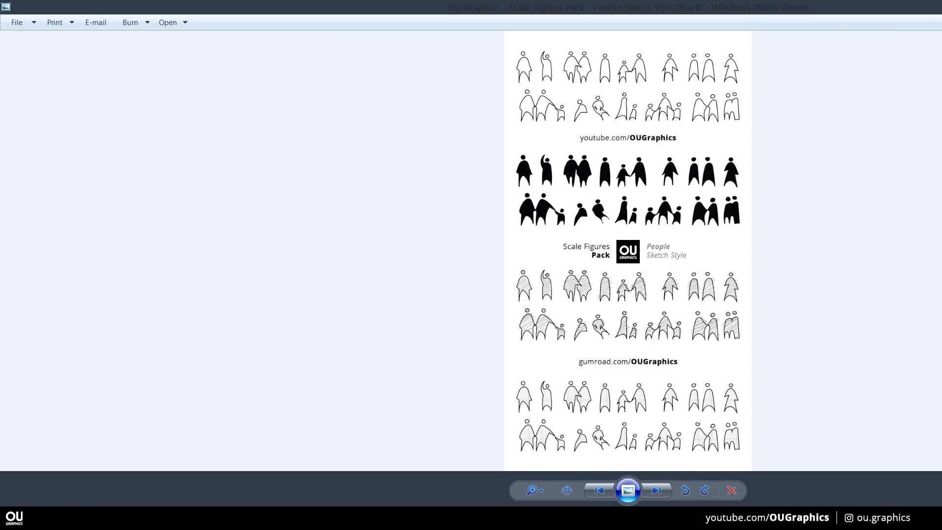
drag(829, 16, 380, 19)
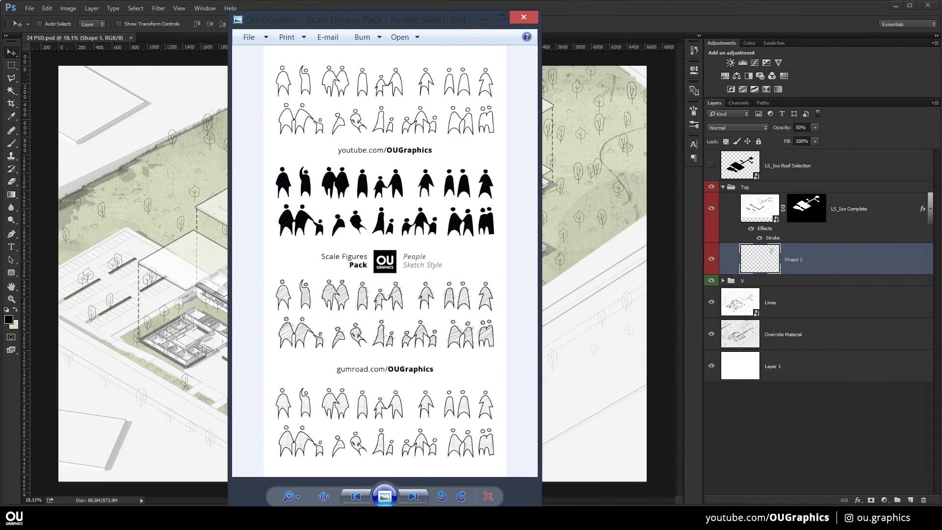
click(518, 20)
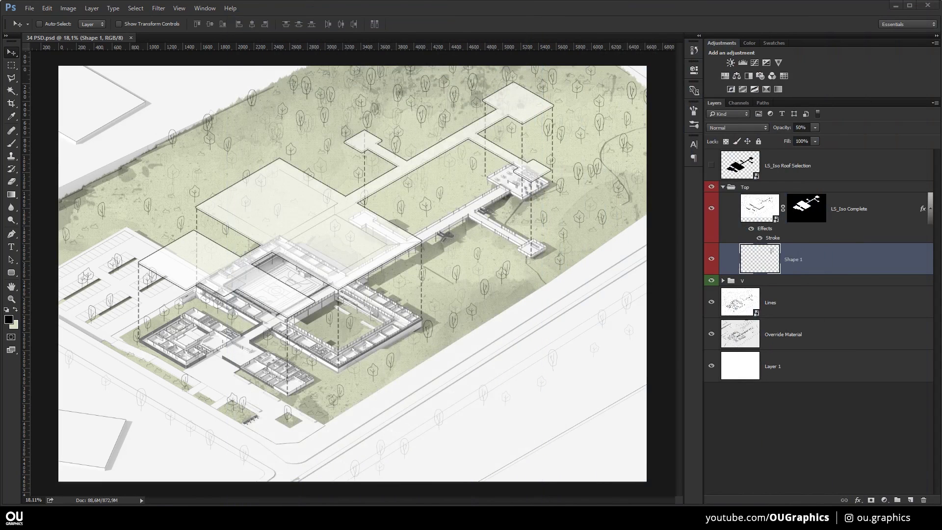
Place the black people figure beside the road in front of the site and scale it to about 10%
key(ctrl+v)
drag(353, 289, 470, 305)
key(ctrl+t)
drag(519, 235, 458, 352)
scroll(456, 353, up, 3)
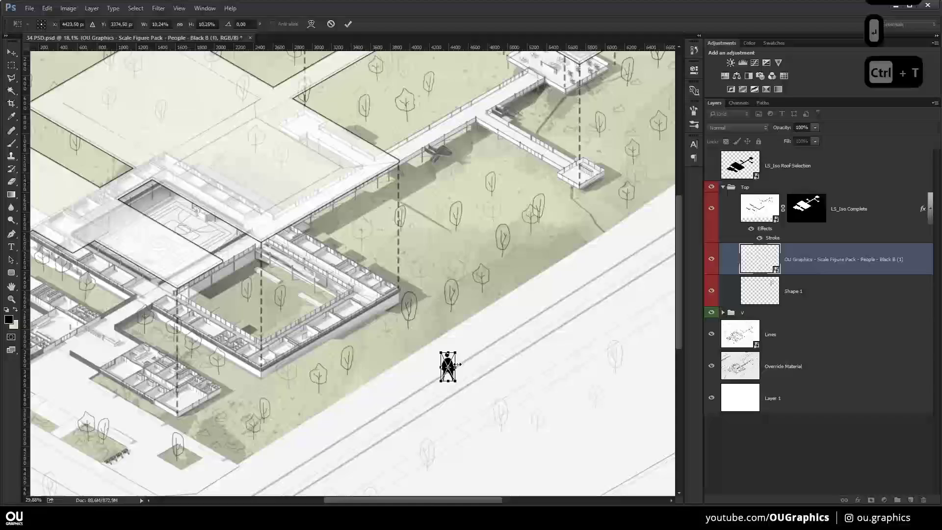
key(Return)
Reposition the placed black figure by the road and shrink it to about 3.8%
key(v)
drag(459, 358, 418, 374)
key(ctrl+t)
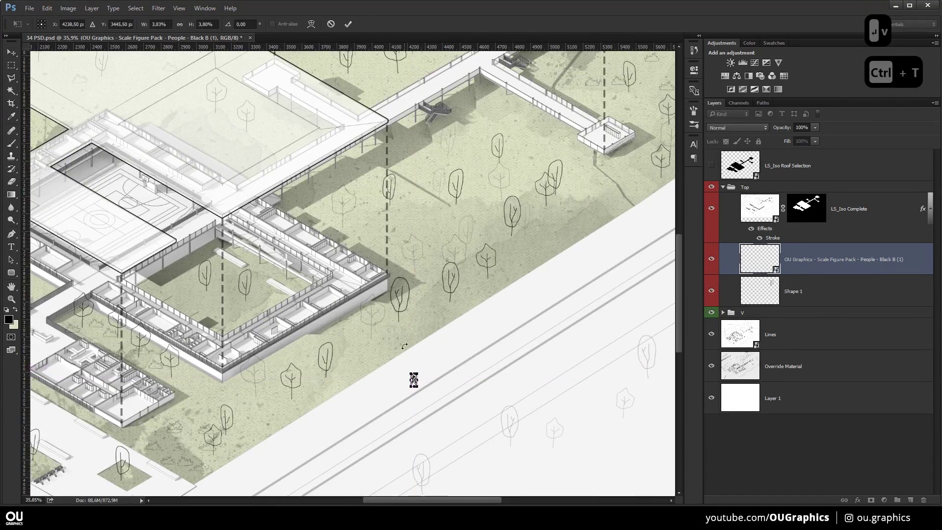
key(Return)
scroll(404, 342, down, 1)
scroll(405, 345, down, 5)
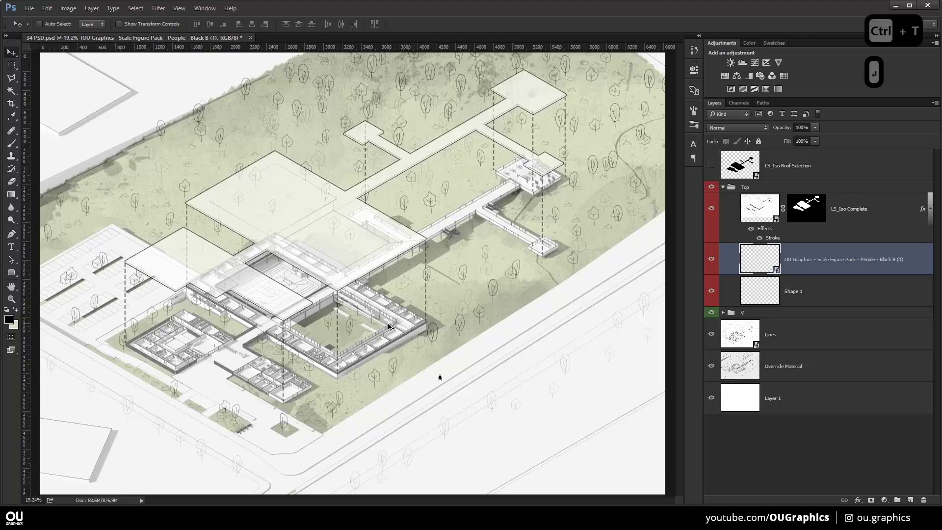
scroll(353, 273, down, 1)
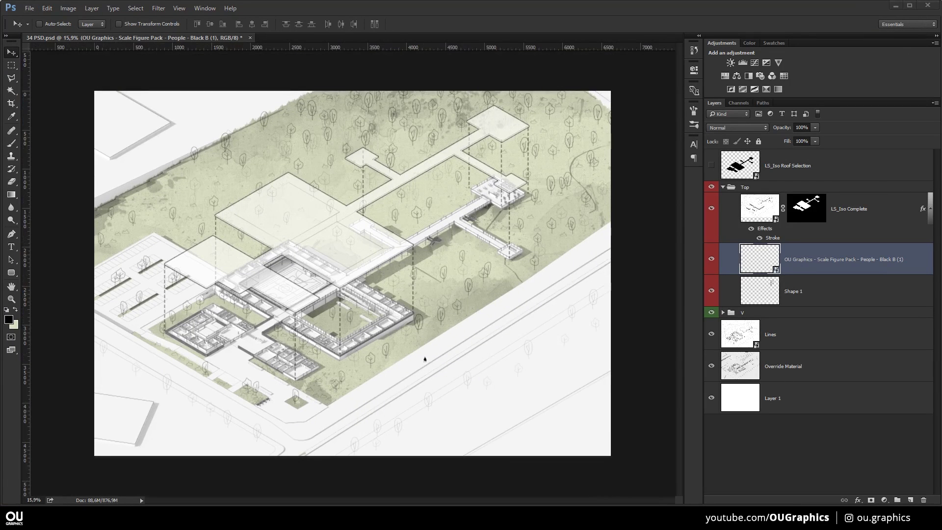
Place the LS_Iso People image over the whole drawing at 100% and move its layer below the dashed-line layer
drag(459, 234, 457, 226)
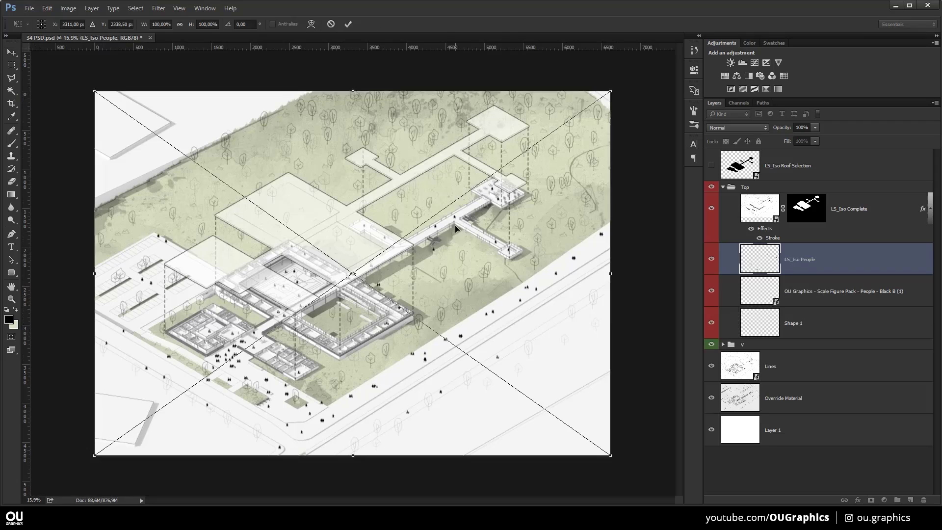
key(Return)
drag(800, 271, 794, 328)
Group the people layers under the name Extras and delete the single-figure layer
key(ctrl+g)
double_click(758, 313)
text(Extras)
key(Return)
drag(743, 270, 923, 500)
click(780, 313)
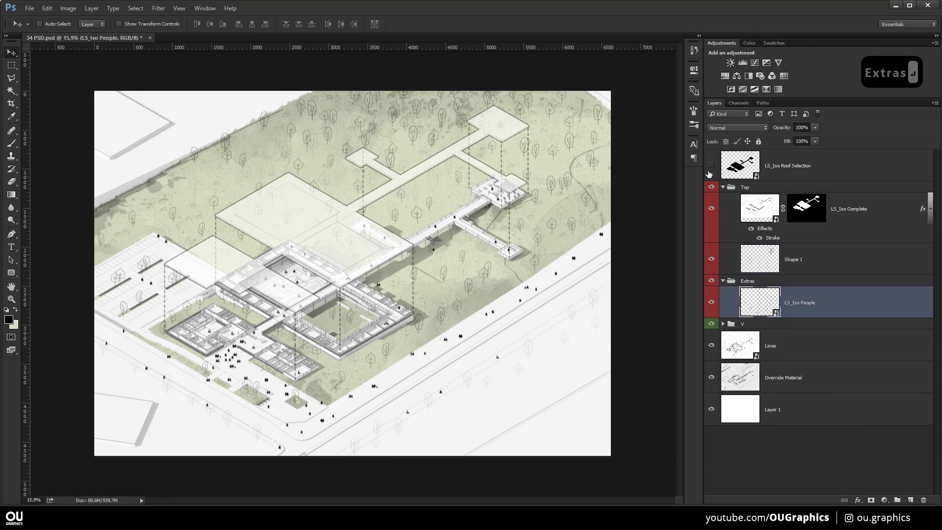
Invert the LS_Iso People layer twice and set it to 50% opacity, and colour-label the Extras group blue
key(ctrl+i)
key(ctrl+i)
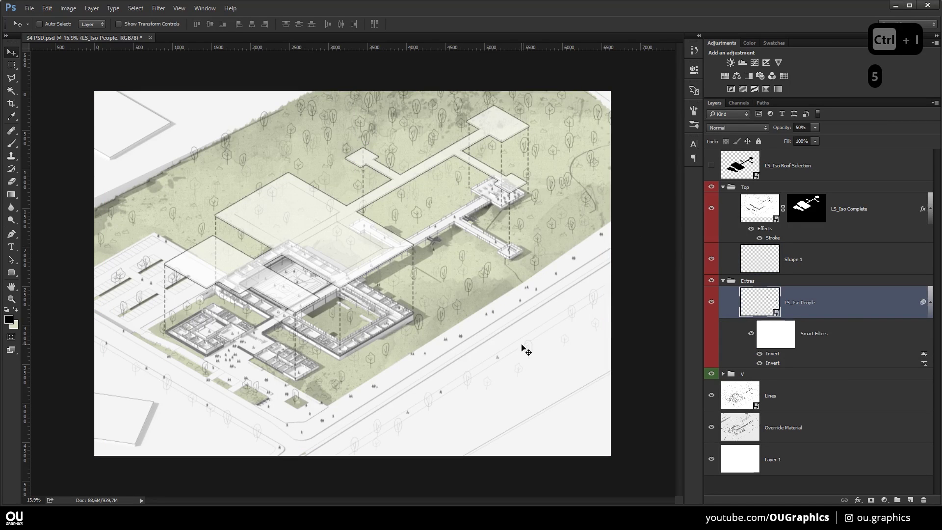
right_click(712, 280)
click(761, 373)
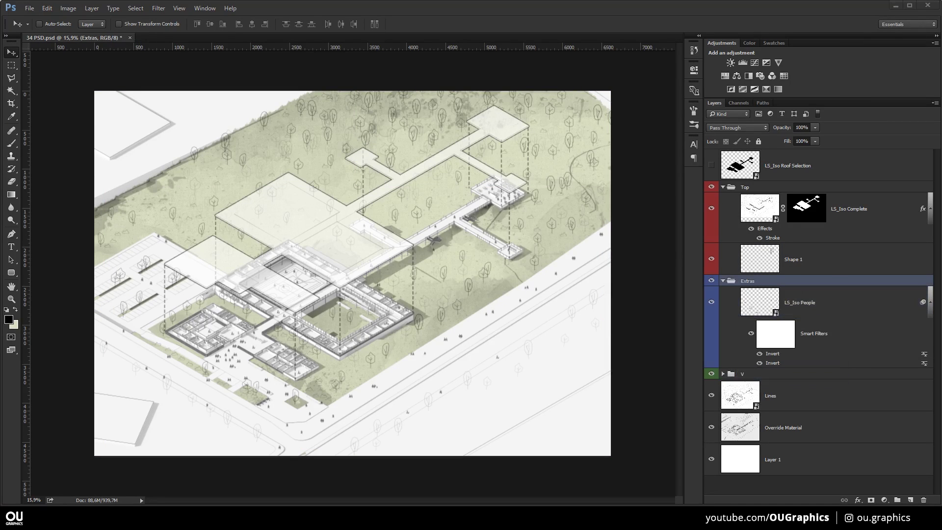
Place the Main Floor image over the drawing, move it into the Extras group, and rasterize its layer
drag(941, 298, 508, 296)
key(Return)
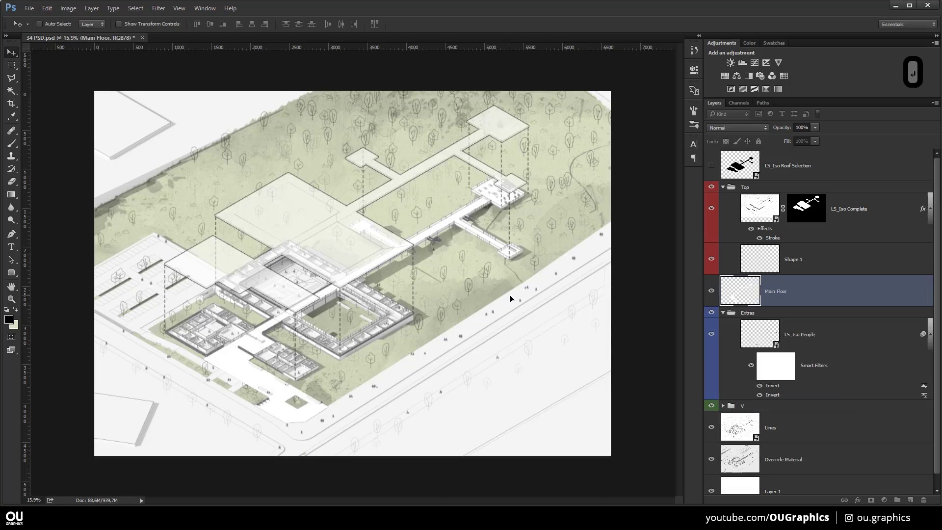
drag(790, 291, 785, 313)
alt+click(711, 302)
alt+click(711, 302)
right_click(725, 298)
click(753, 298)
Invert the Main Floor layer and turn it pure white with a Hue/Saturation Lightness of +100
key(ctrl+i)
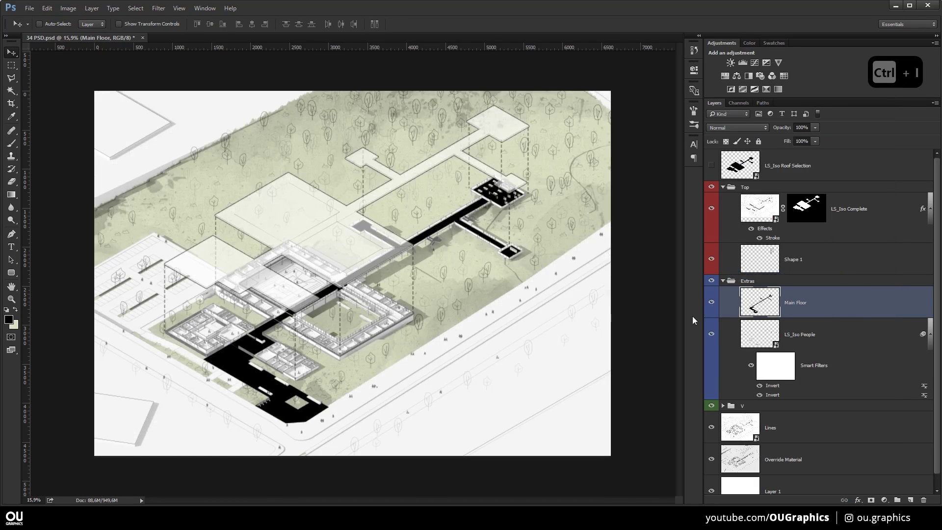
key(ctrl+u)
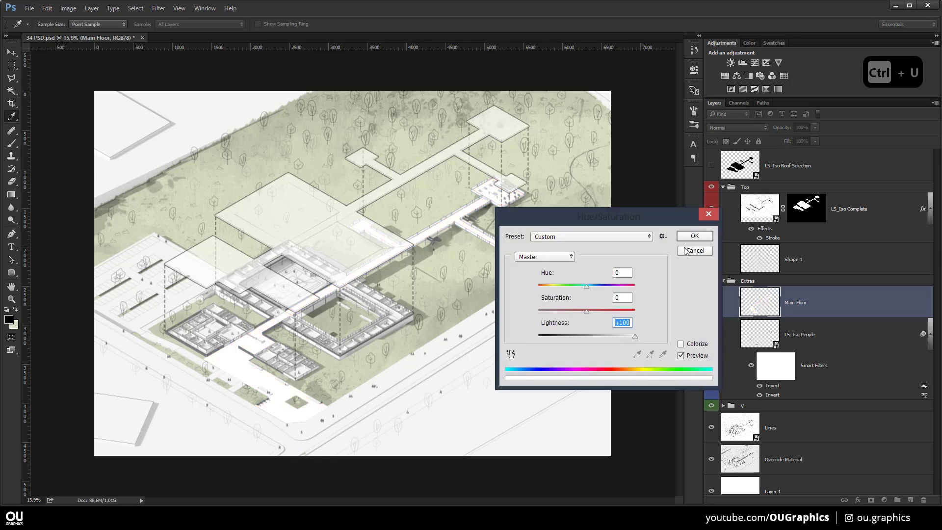
click(695, 240)
Set the Main Floor layer's blend mode to Multiply and move it below the LS_Iso People layer
click(736, 128)
click(730, 165)
drag(756, 303, 738, 394)
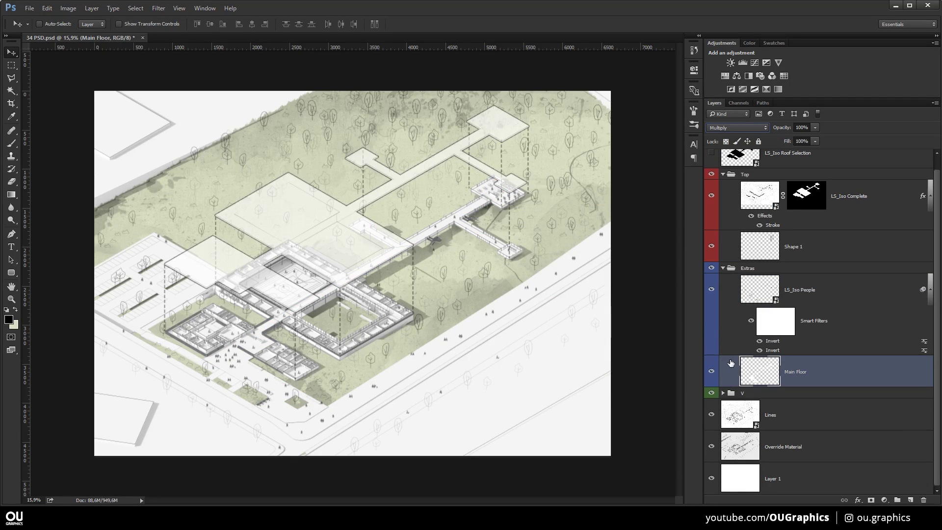
Add a Pattern Overlay with the diagonal hatch at 100% opacity and 100% scale to the Main Floor layer
double_click(726, 376)
key(Escape)
right_click(726, 376)
click(752, 75)
click(533, 318)
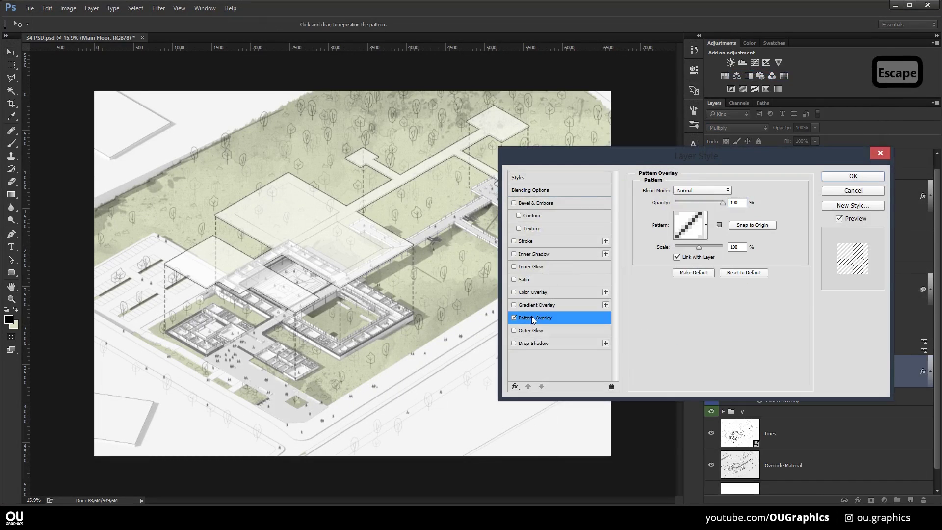
key(ctrl+plus)
key(ctrl+plus)
key(ctrl+plus)
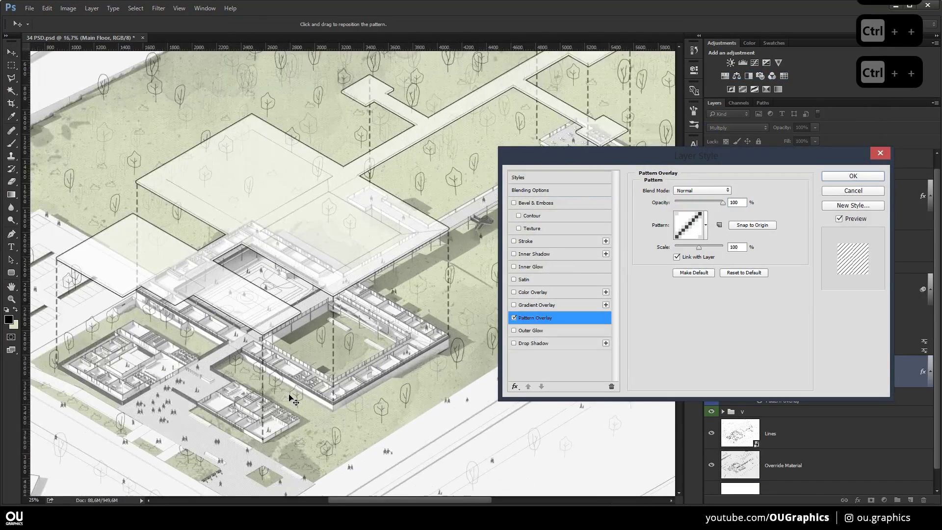
key(Return)
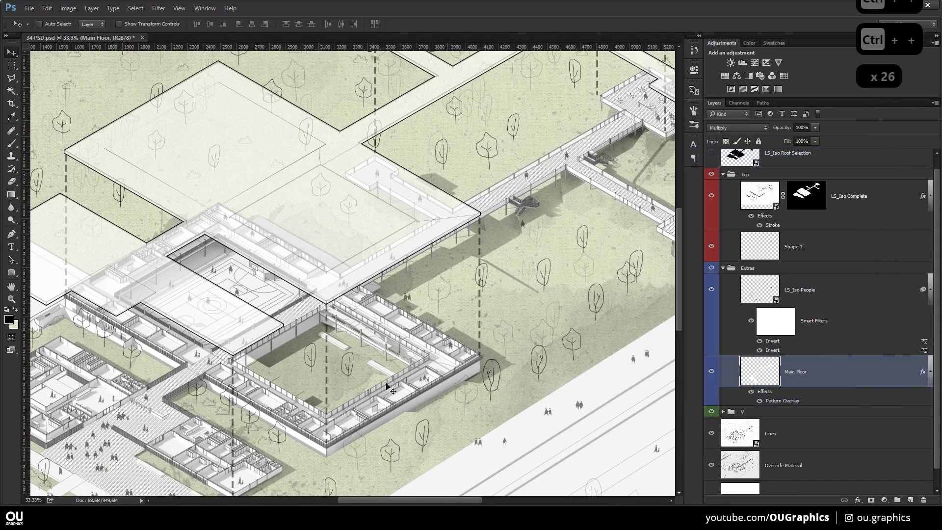
Change the Main Floor's Pattern Overlay to the small black dot in Multiply mode at a reduced scale
key(ctrl+plus)
key(ctrl+plus)
scroll(225, 408, up, 5)
scroll(732, 378, up, 1)
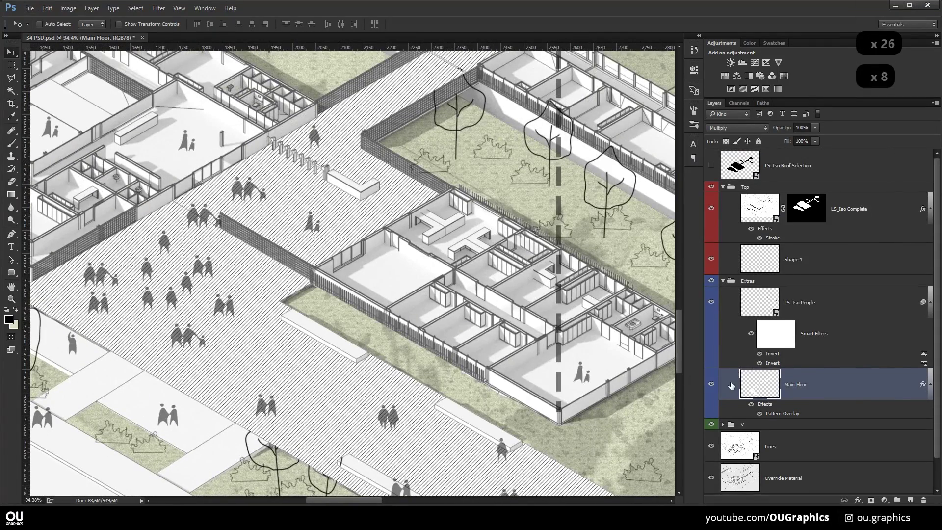
double_click(733, 381)
click(530, 319)
click(706, 224)
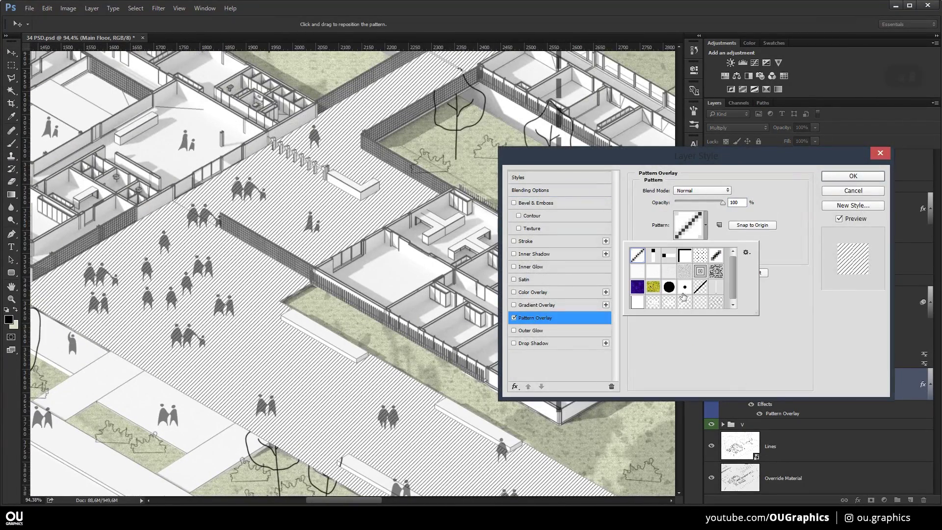
click(685, 292)
click(743, 197)
click(706, 190)
click(697, 211)
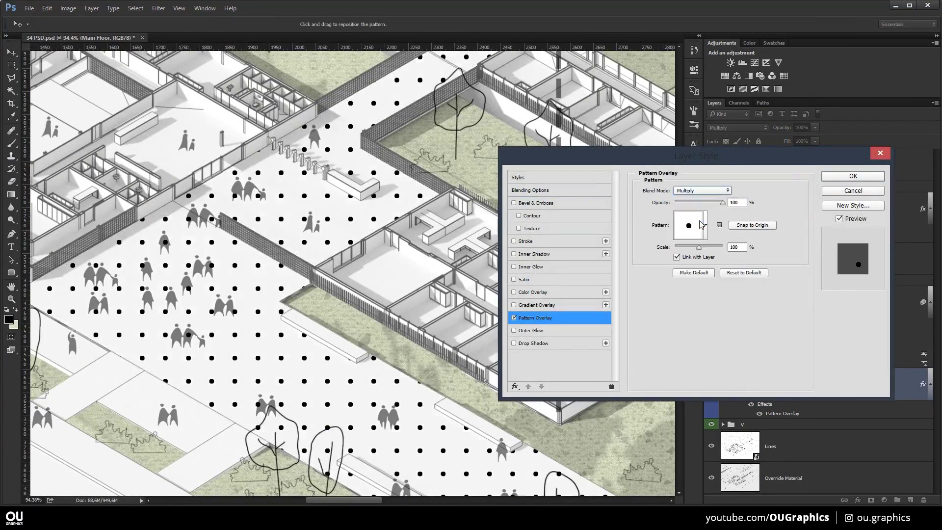
drag(698, 246, 684, 248)
click(839, 178)
scroll(372, 240, down, 5)
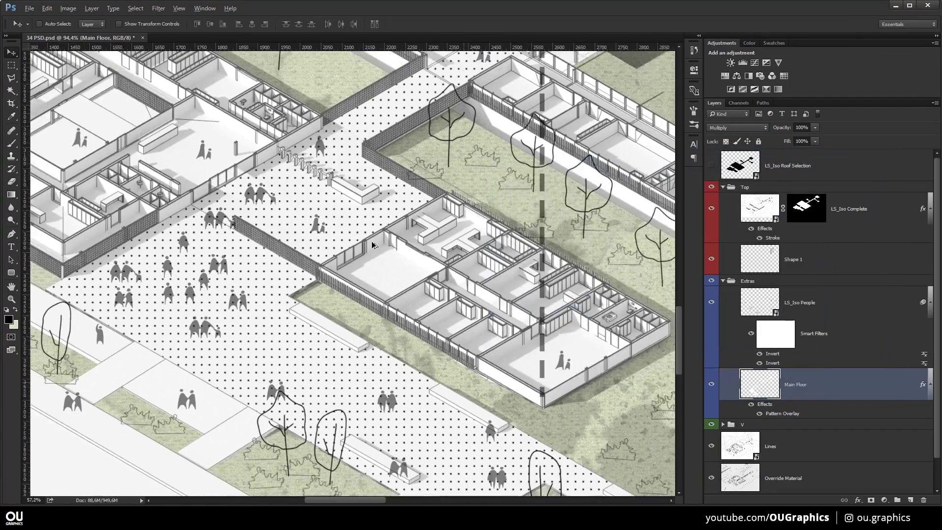
scroll(372, 241, down, 1)
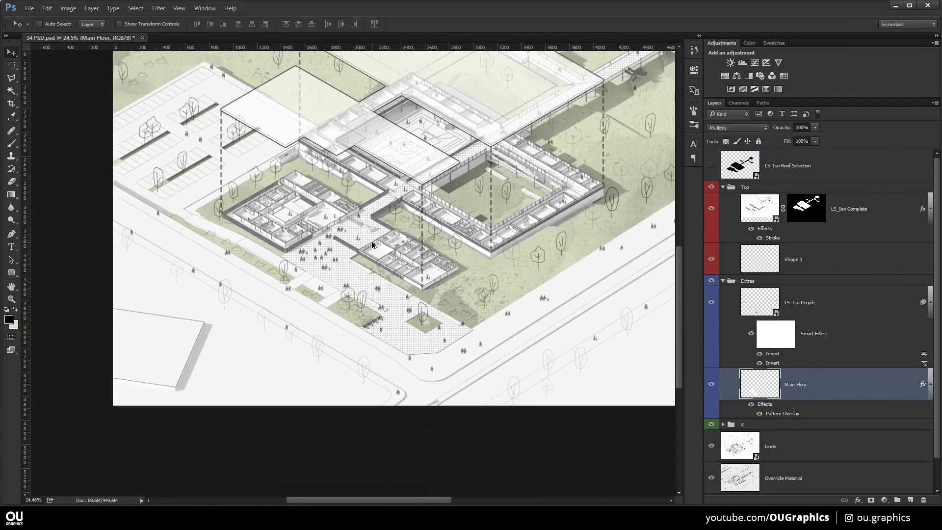
Magic-wand the road area from the Lines layer, fill it on a new layer below Main Floor, and invert the fill to white
click(789, 444)
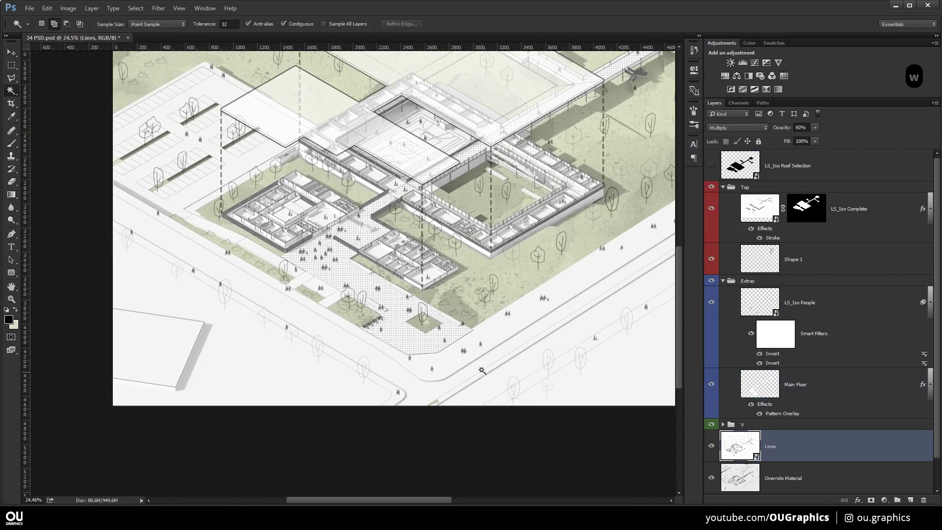
key(w)
key(ctrl+d)
click(468, 365)
click(911, 500)
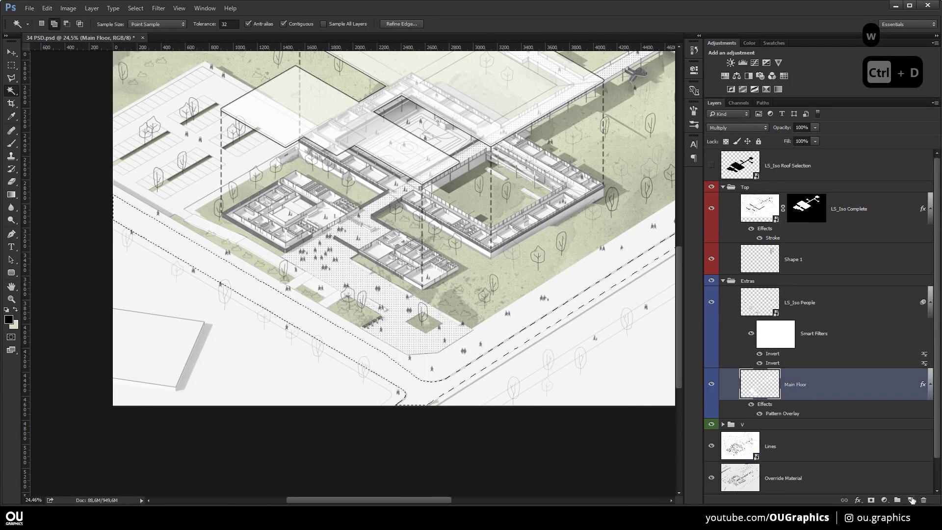
key(alt+BackSpace)
key(ctrl+d)
key(ctrl+i)
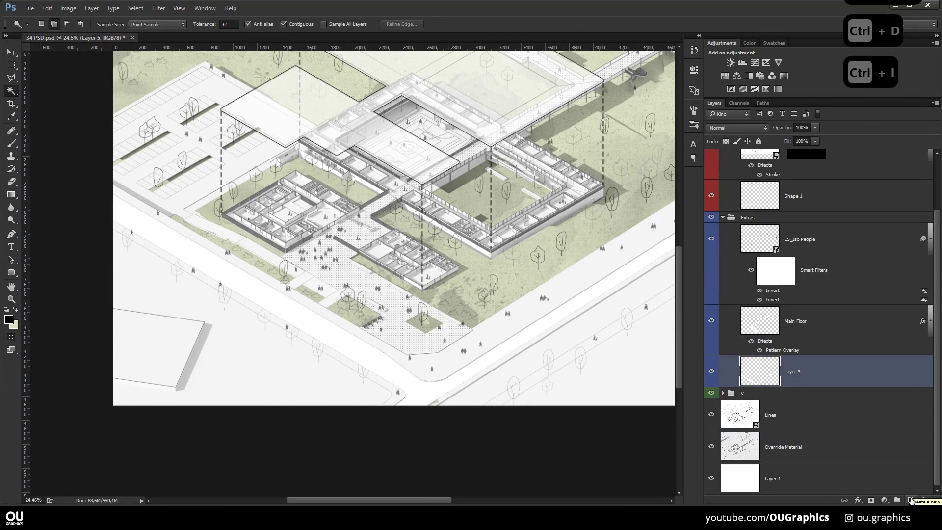
Give the road layer a diagonal-line Pattern Overlay in Multiply mode at 47% scale and about 27% opacity
double_click(721, 385)
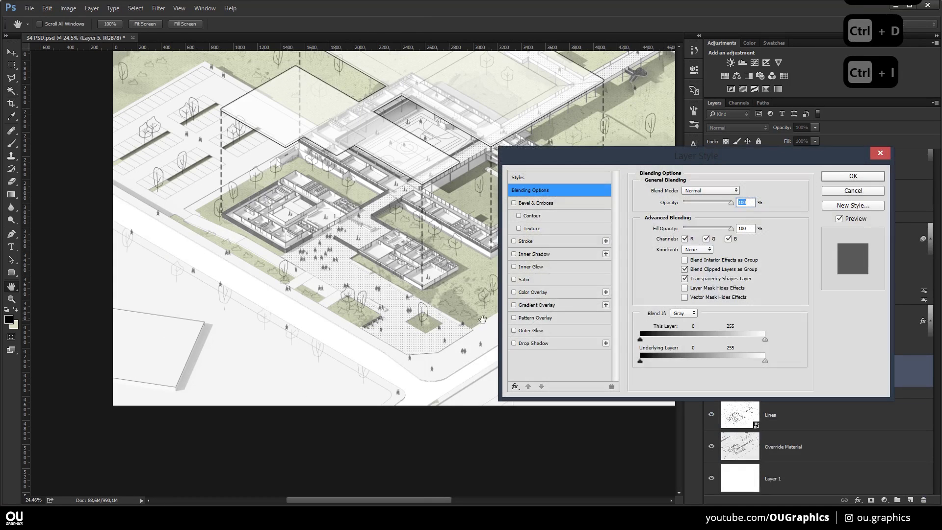
click(529, 319)
click(688, 224)
click(700, 286)
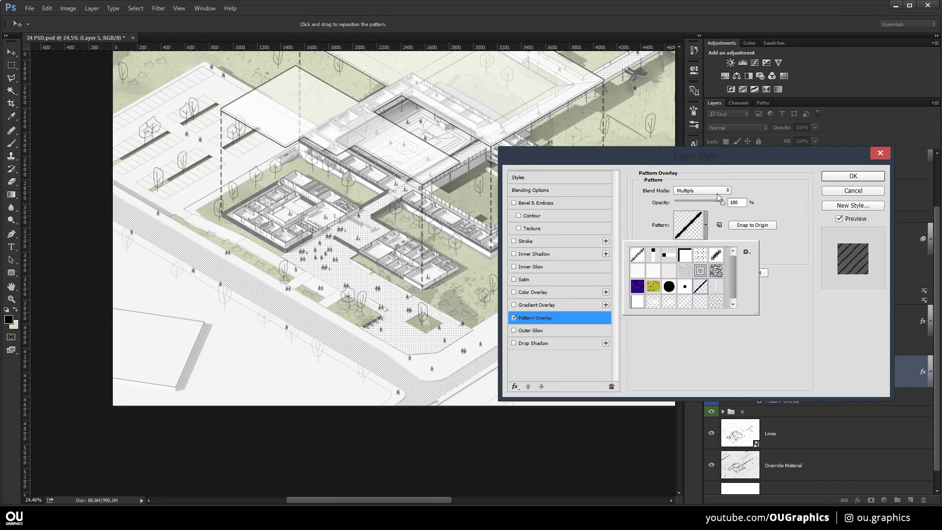
click(698, 236)
drag(684, 247, 687, 246)
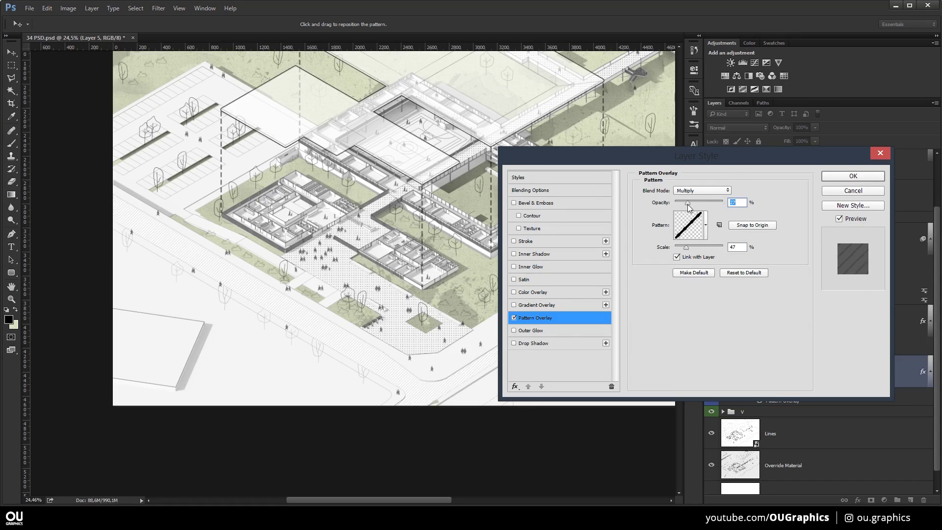
click(853, 175)
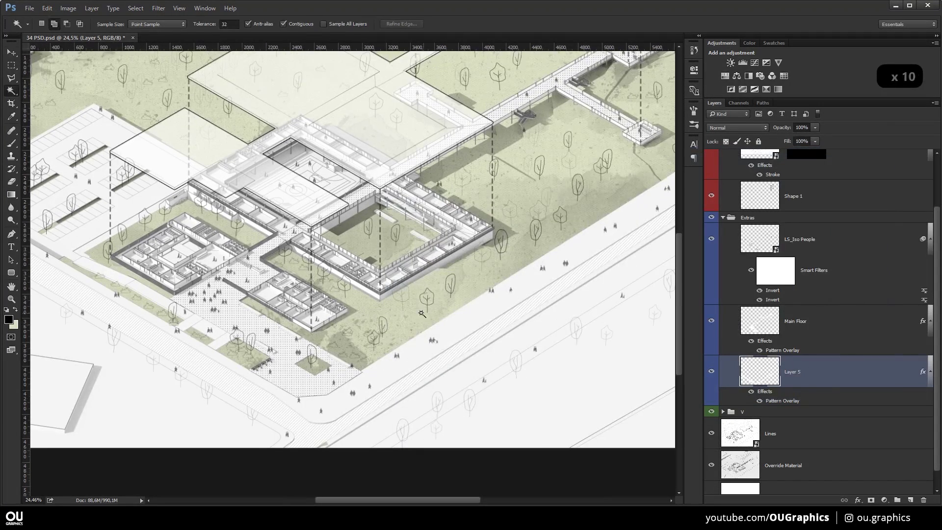
Place the LS_Iso Cars image above the road layer and check it in isolation
key(v)
scroll(421, 312, down, 2)
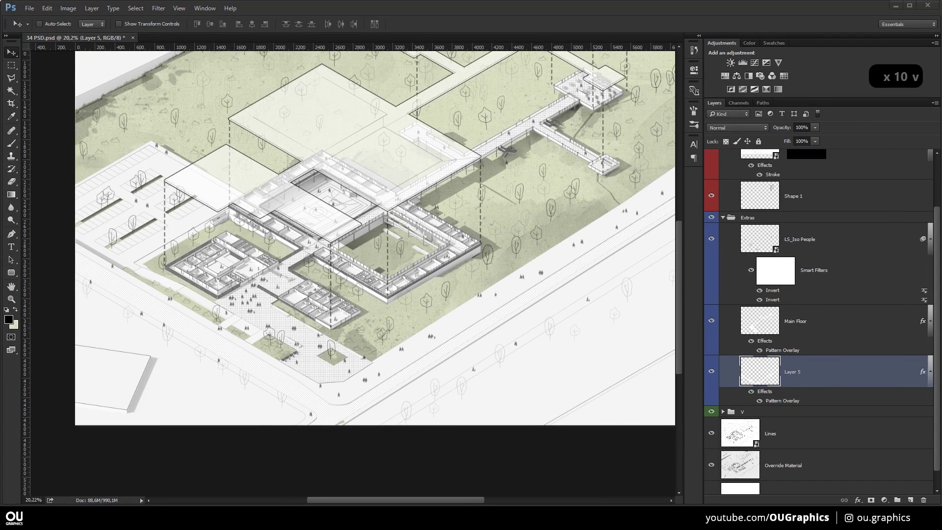
drag(509, 259, 505, 180)
scroll(503, 254, down, 5)
key(Return)
alt+click(711, 372)
alt+click(711, 371)
Set the opacity of the hatched road layer beneath the cars to 40%
scroll(540, 356, up, 12)
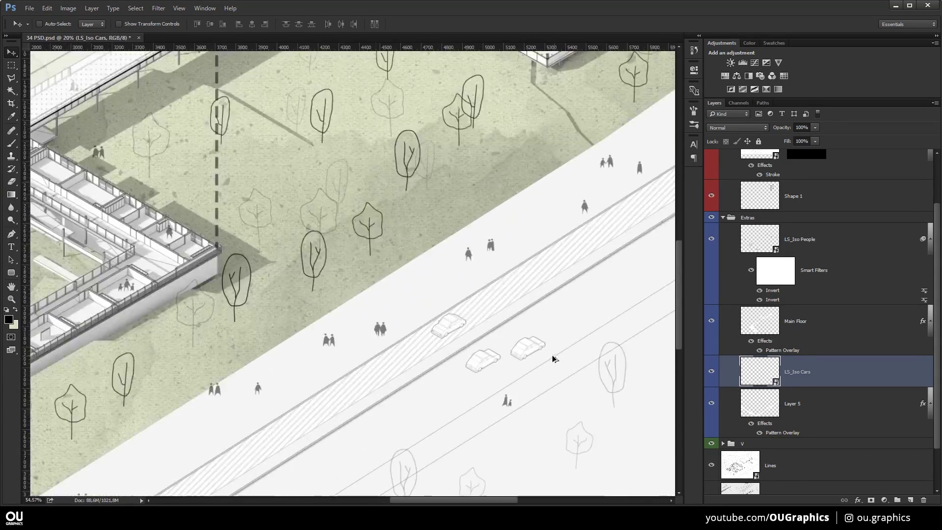
scroll(553, 358, up, 4)
ctrl+click(591, 393)
key(4)
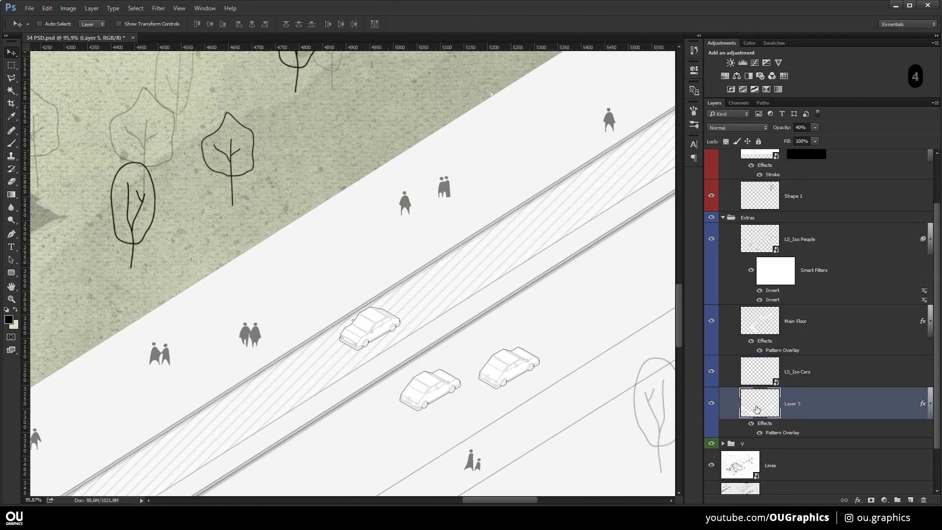
Lower the hatched road layer's opacity to 20% and inspect the hatching and cars along the whole road
scroll(428, 337, down, 2)
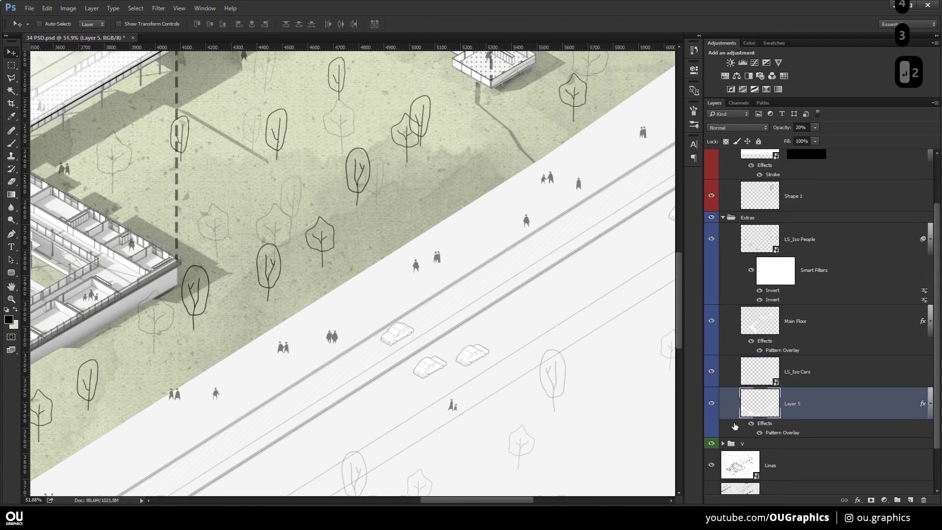
click(752, 461)
key(w)
click(769, 410)
drag(525, 352, 454, 252)
key(v)
scroll(407, 267, down, 2)
drag(378, 251, 657, 151)
scroll(249, 249, up, 13)
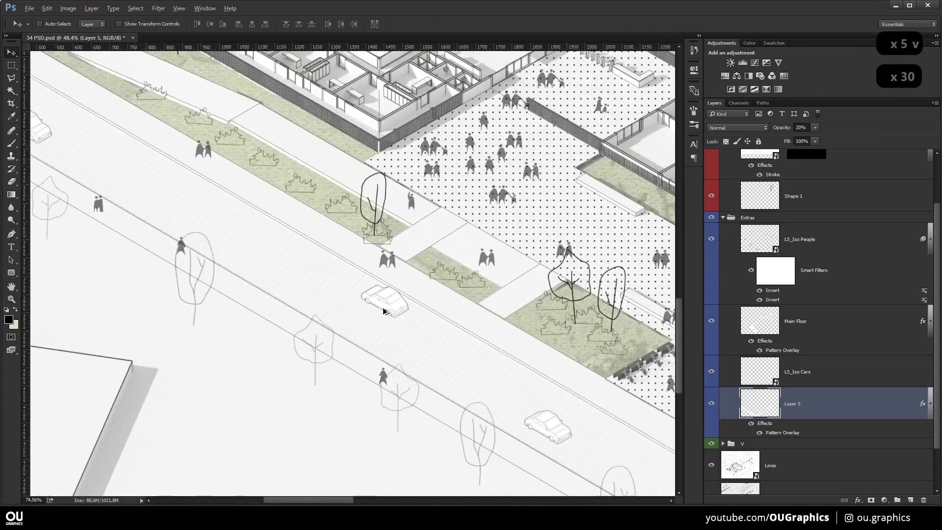
ctrl+click(399, 244)
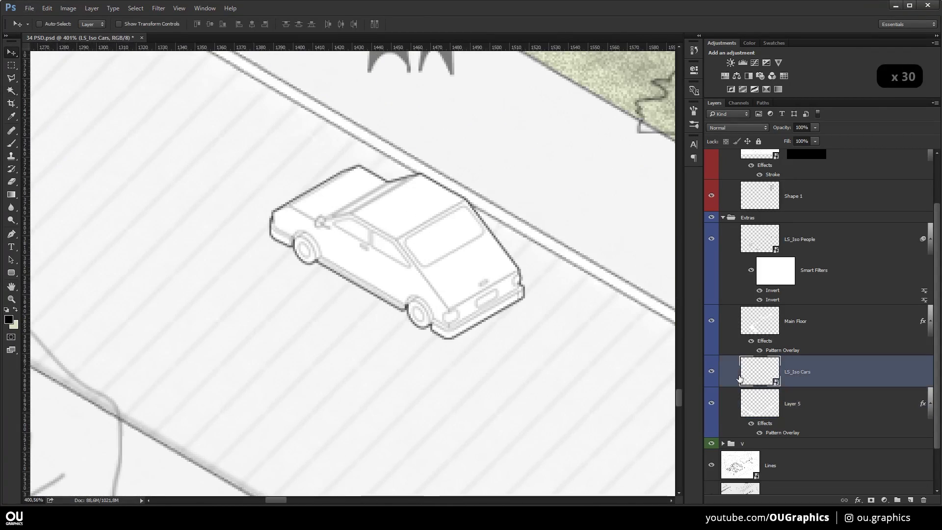
scroll(508, 317, down, 1)
scroll(509, 319, down, 12)
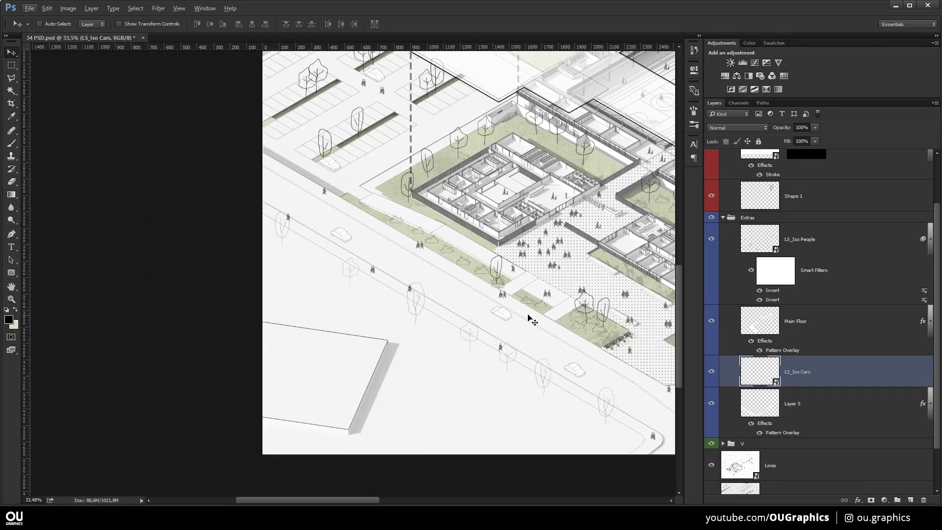
drag(533, 321, 346, 336)
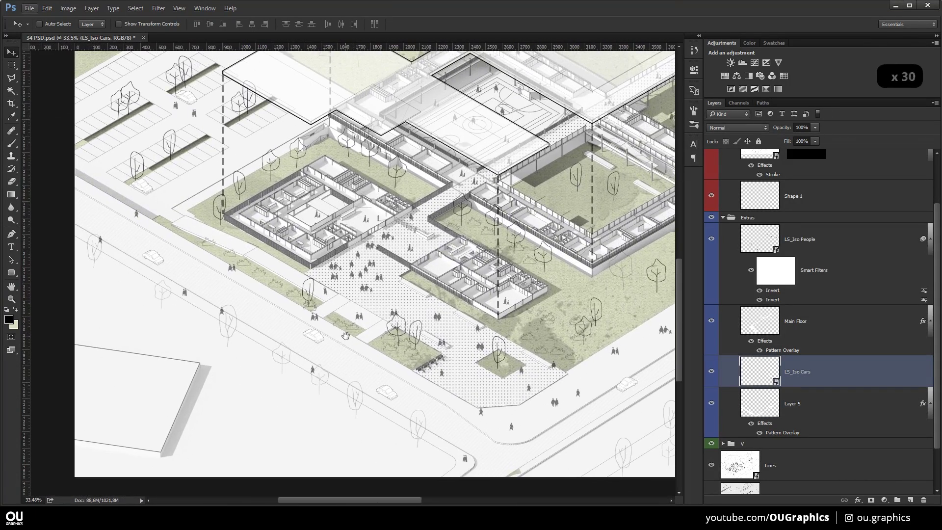
Magic-wand the strip on the far side of the road from the Lines layer, fill it white on the road layer, and deselect
click(800, 413)
drag(601, 371, 450, 350)
click(773, 476)
key(w)
click(564, 368)
click(790, 412)
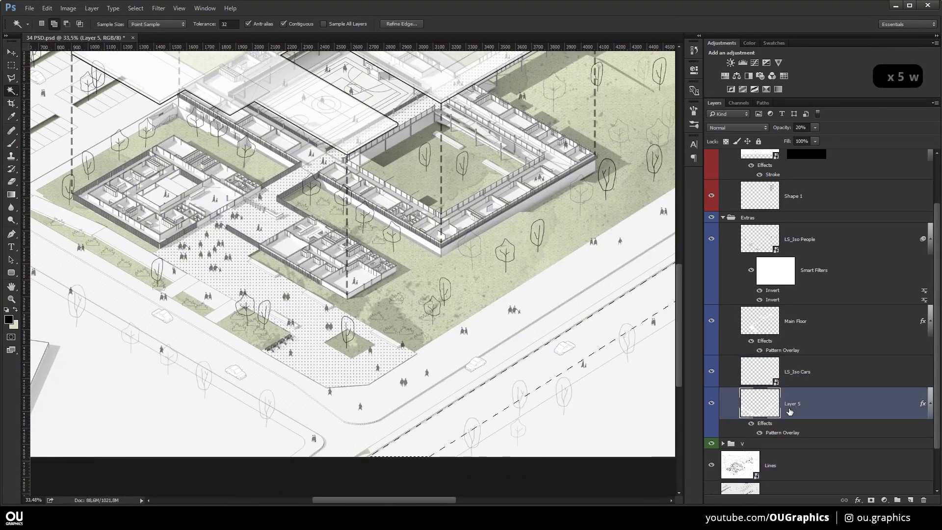
key(x)
key(d)
key(x)
key(alt+BackSpace)
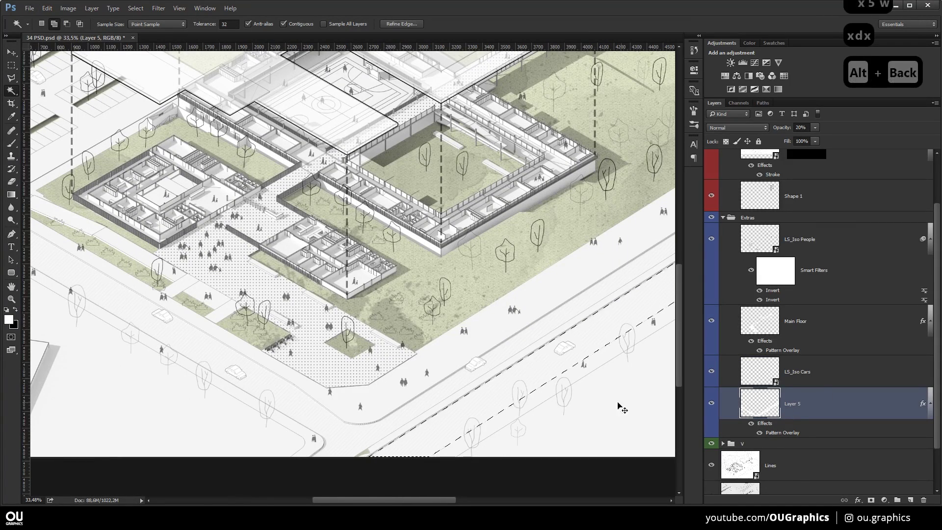
key(ctrl+d)
scroll(425, 340, down, 4)
key(v)
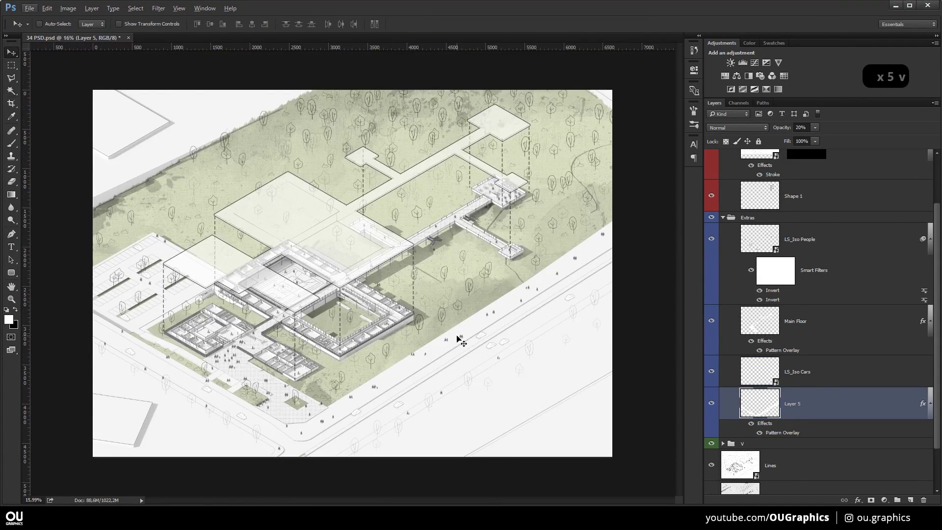
Try 30% and 40% opacity on the Lines layer, settle on 50%, and check the linework
scroll(816, 395, down, 3)
click(811, 412)
scroll(248, 359, up, 6)
drag(248, 358, 339, 385)
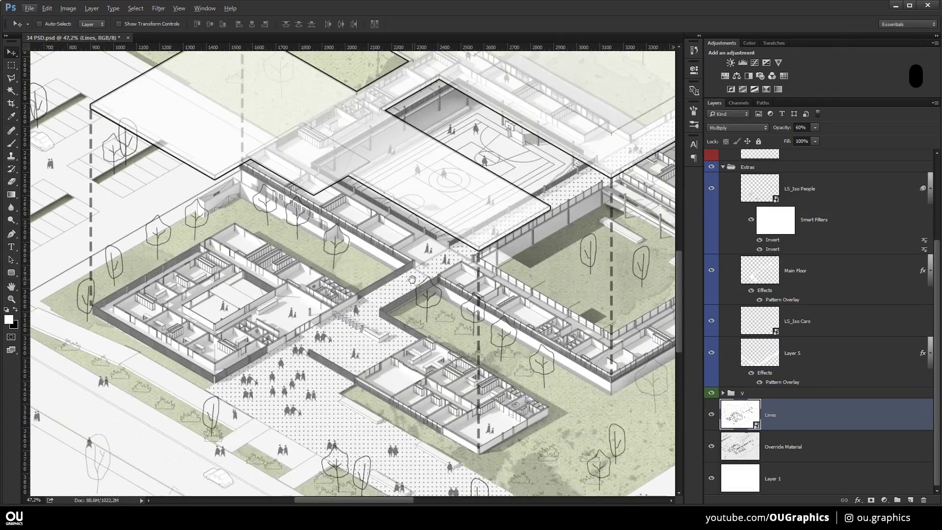
key(3)
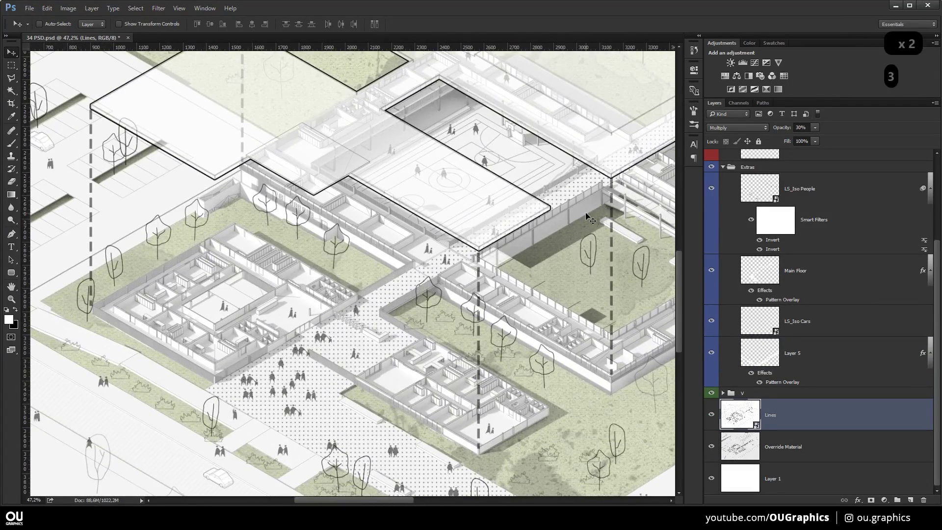
key(5)
key(4)
scroll(478, 276, down, 4)
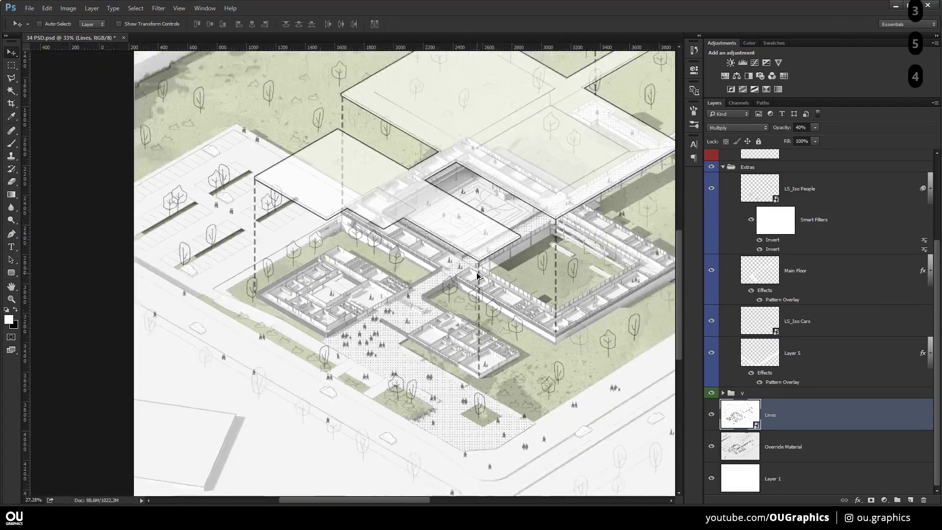
key(5)
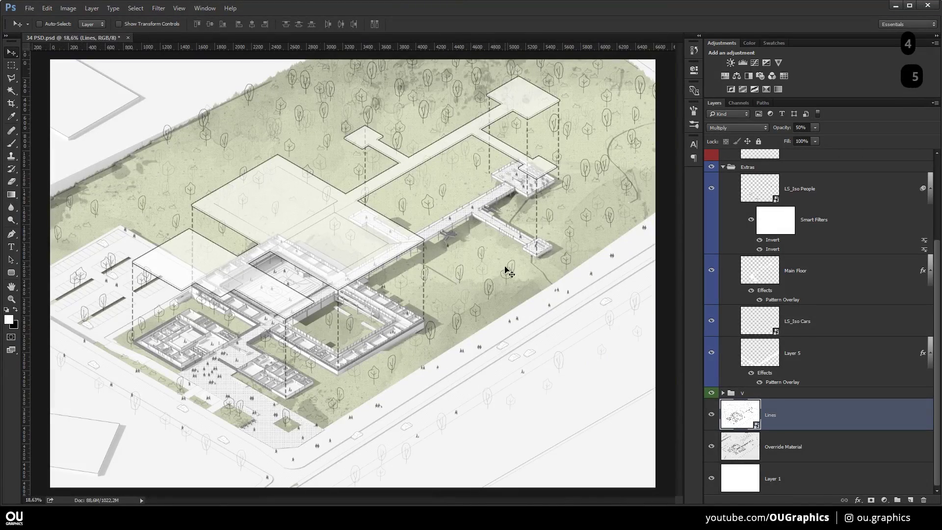
scroll(167, 250, up, 4)
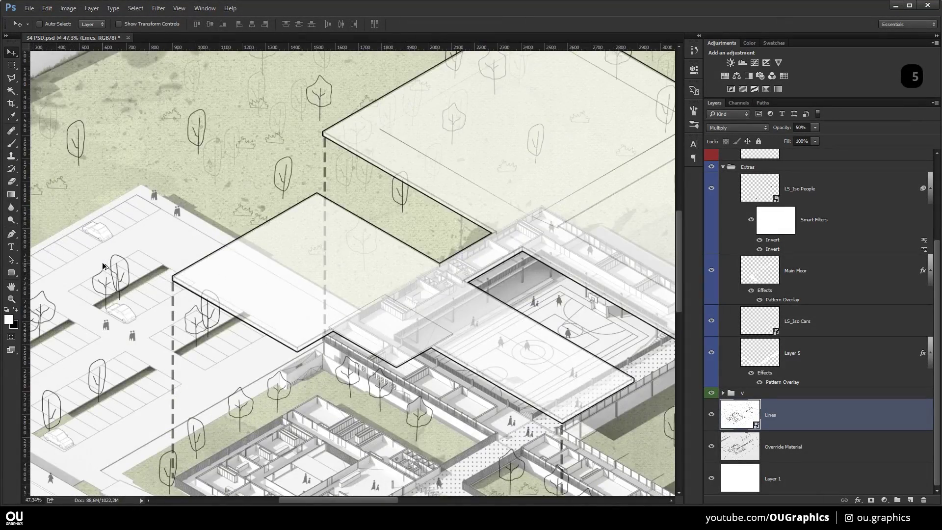
scroll(103, 267, down, 5)
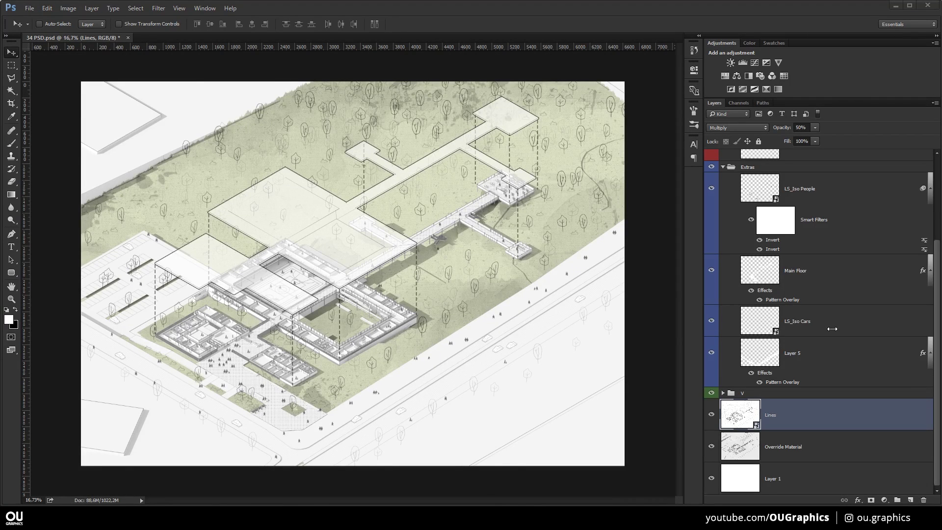
Add a Gradient Map adjustment above all layers and apply the dark brown to pale blue preset
scroll(934, 255, up, 5)
click(869, 165)
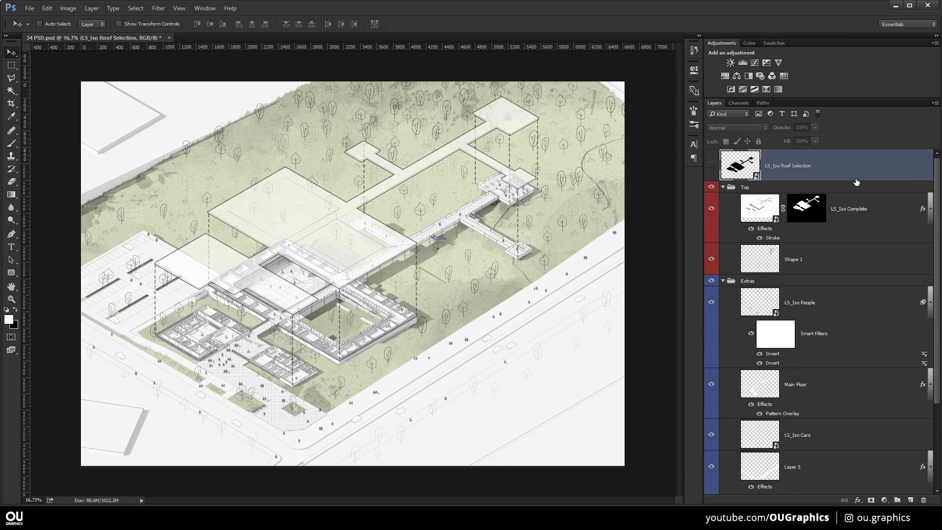
click(779, 89)
click(666, 64)
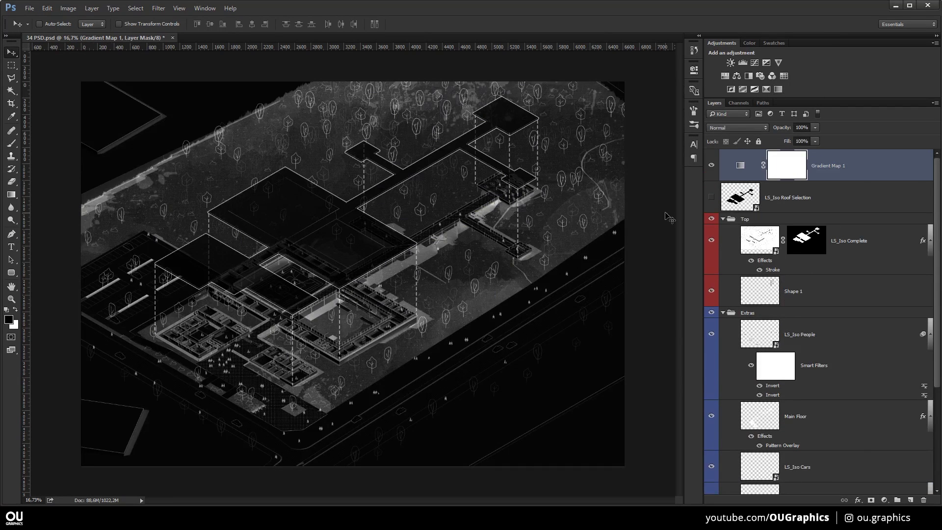
double_click(740, 165)
click(667, 95)
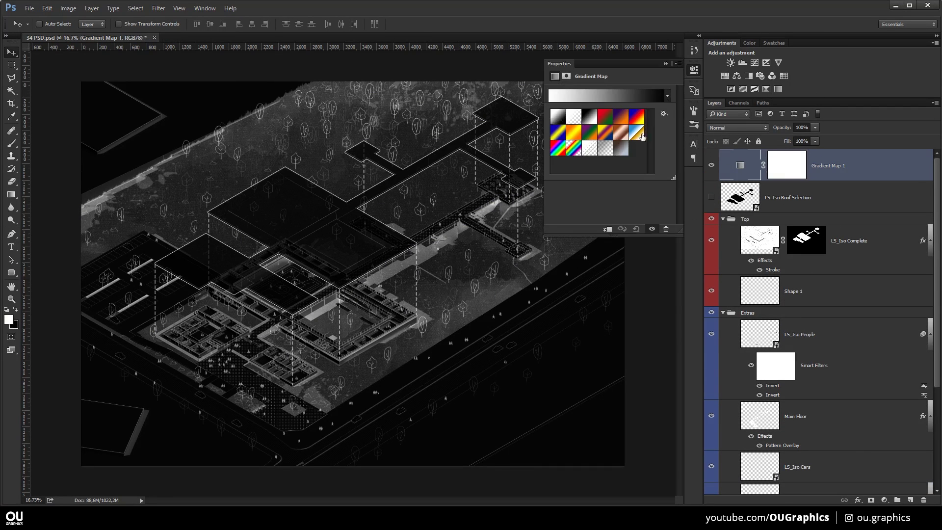
click(623, 147)
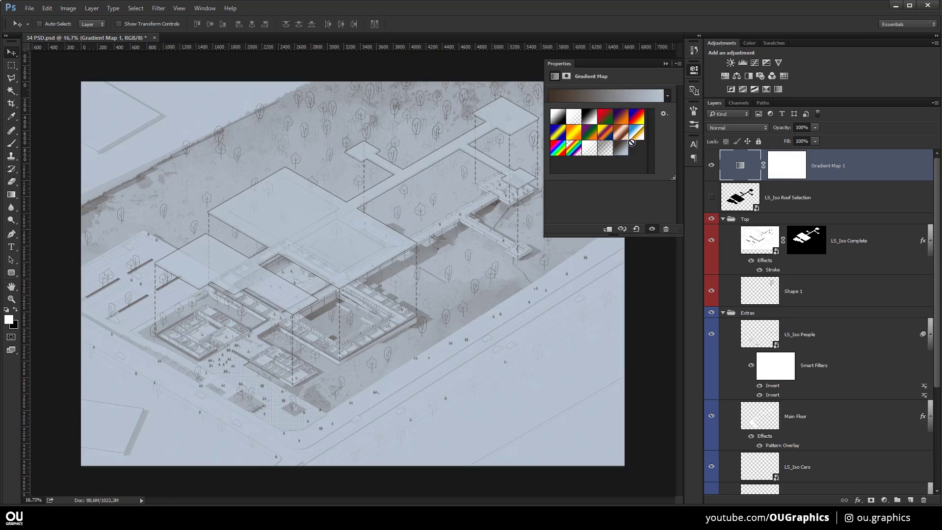
Compare blend modes for the gradient map, including Color, and set it to Soft Light
click(736, 128)
click(712, 313)
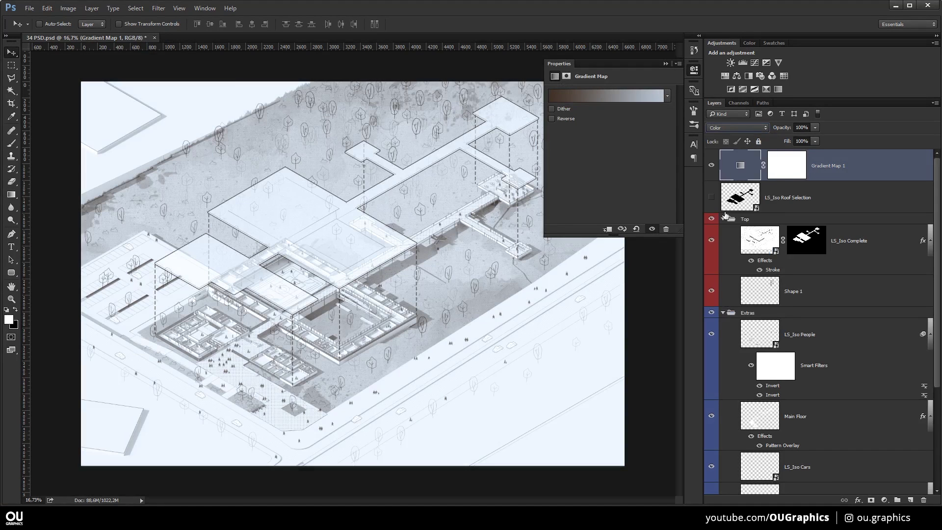
click(731, 128)
click(717, 230)
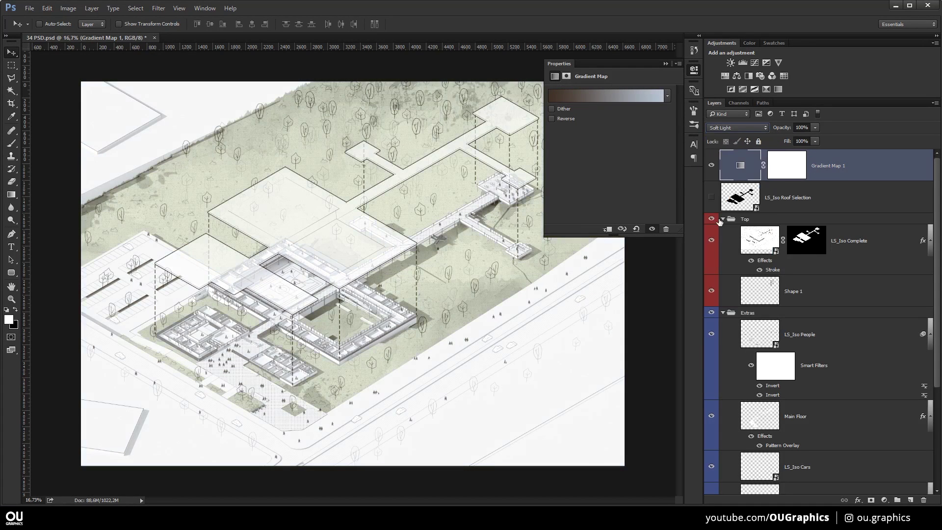
key(Down)
key(Up)
key(Down)
key(Up)
key(Down)
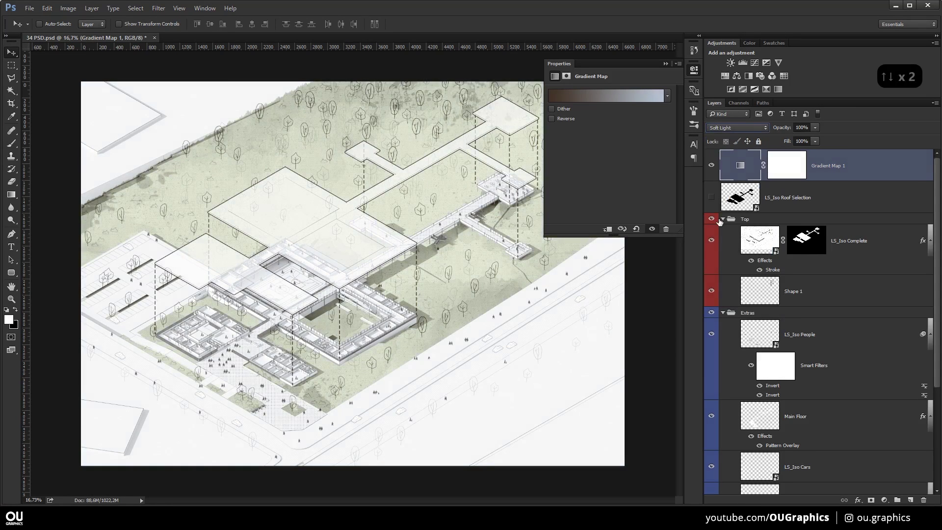
Recolour the gradient map's end stops to orange-brown and light blue, and preview the gradient reversed
click(649, 93)
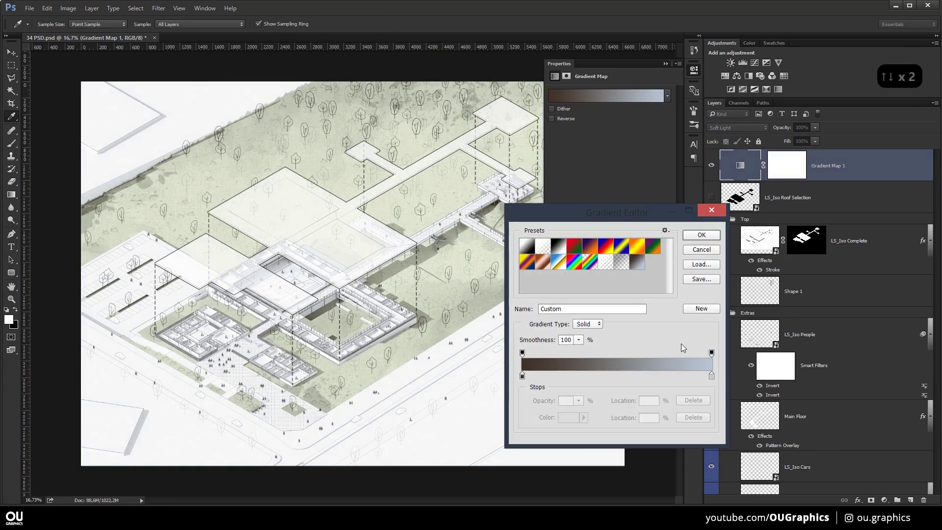
click(712, 377)
click(565, 417)
drag(735, 271, 687, 229)
click(686, 223)
click(777, 265)
click(843, 211)
double_click(522, 375)
click(725, 280)
click(726, 264)
click(856, 214)
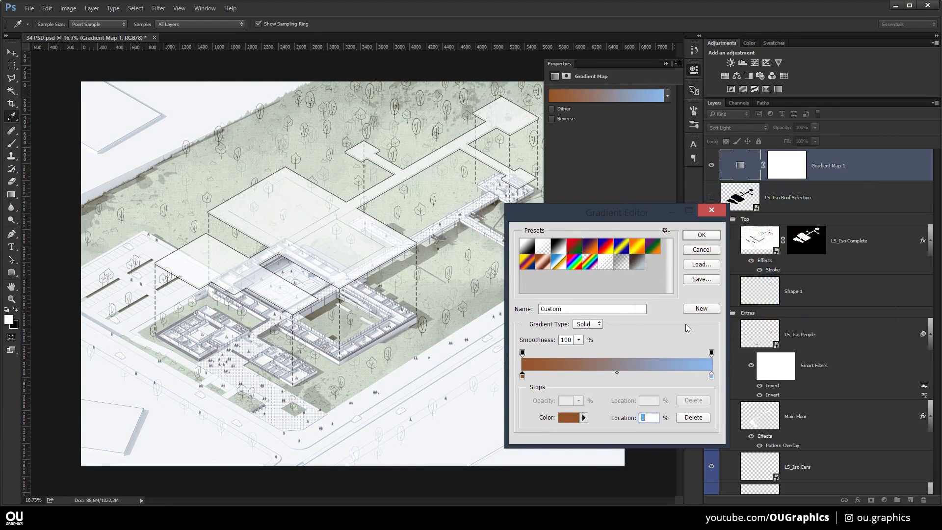
click(701, 235)
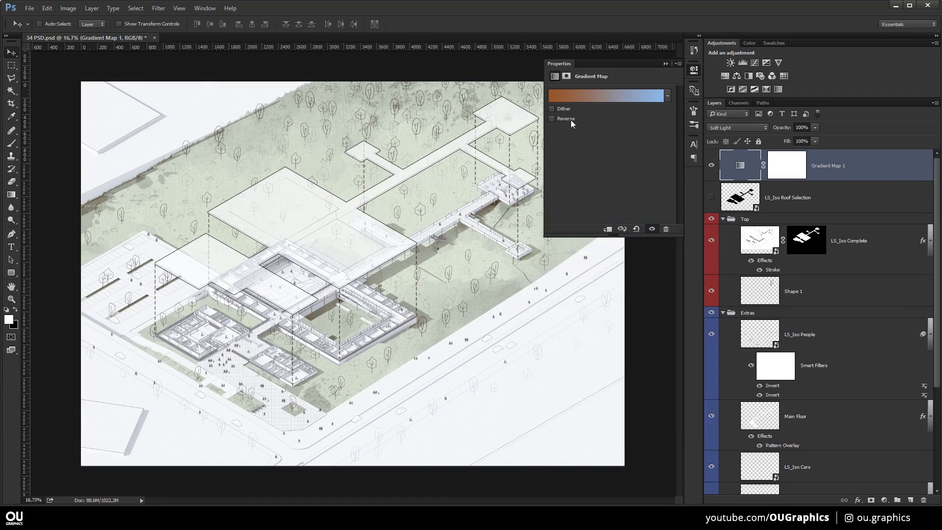
click(569, 119)
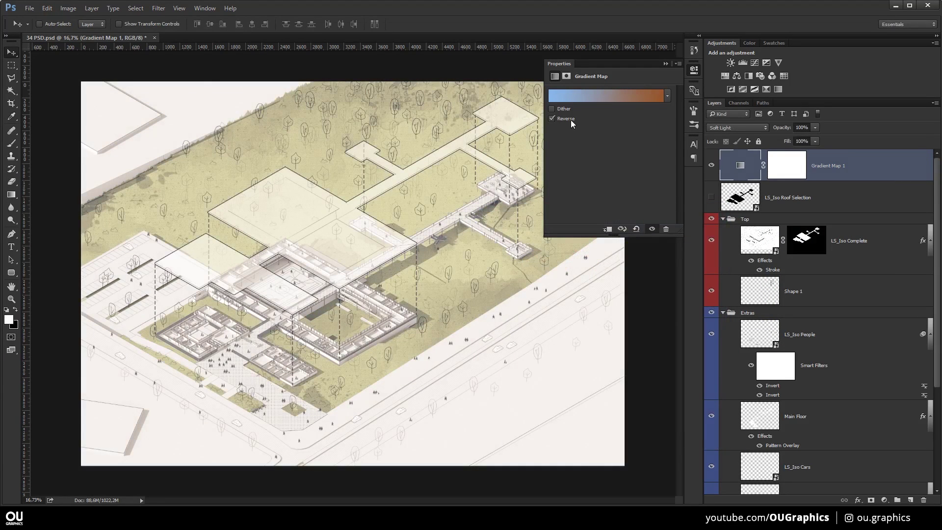
click(570, 119)
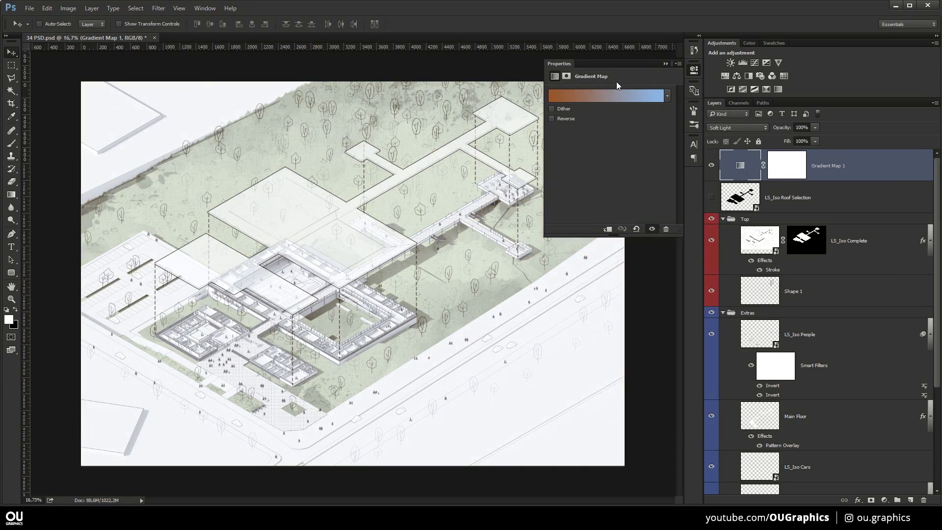
Rework the gradient map into blue shadows with a blue stop at 50% and a peach-orange highlight stop
click(626, 99)
click(522, 376)
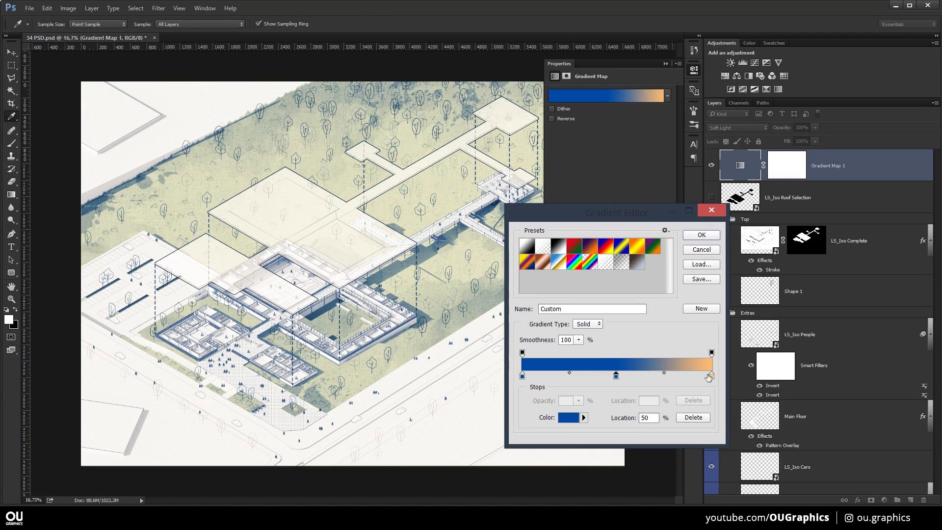
click(711, 375)
drag(655, 418, 640, 416)
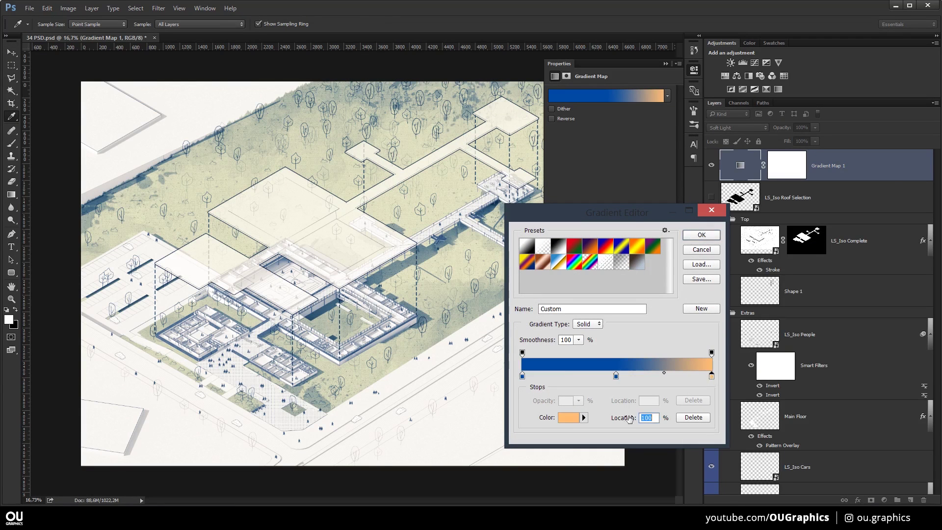
click(569, 418)
drag(773, 324, 774, 334)
click(846, 207)
Recolour the gradient's 50% stop to a darker, muted blue
click(616, 376)
click(569, 418)
drag(694, 285, 735, 287)
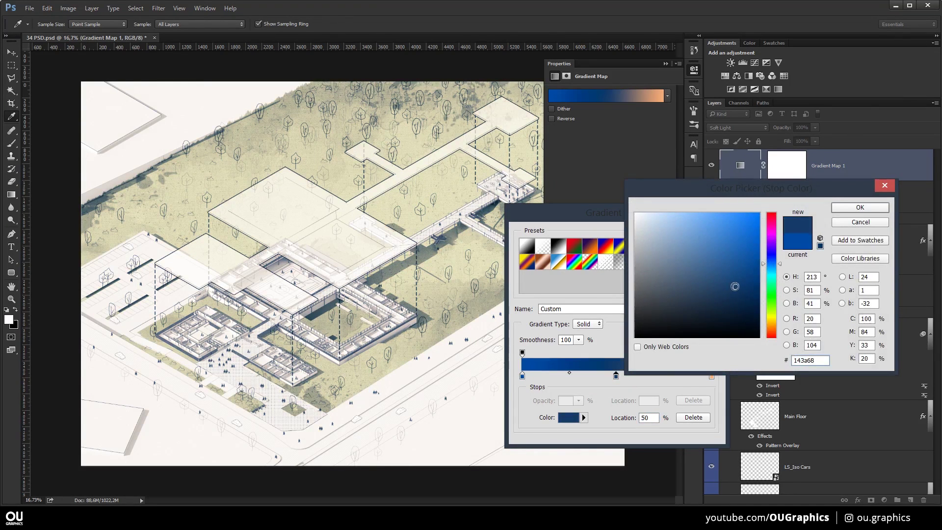
click(860, 207)
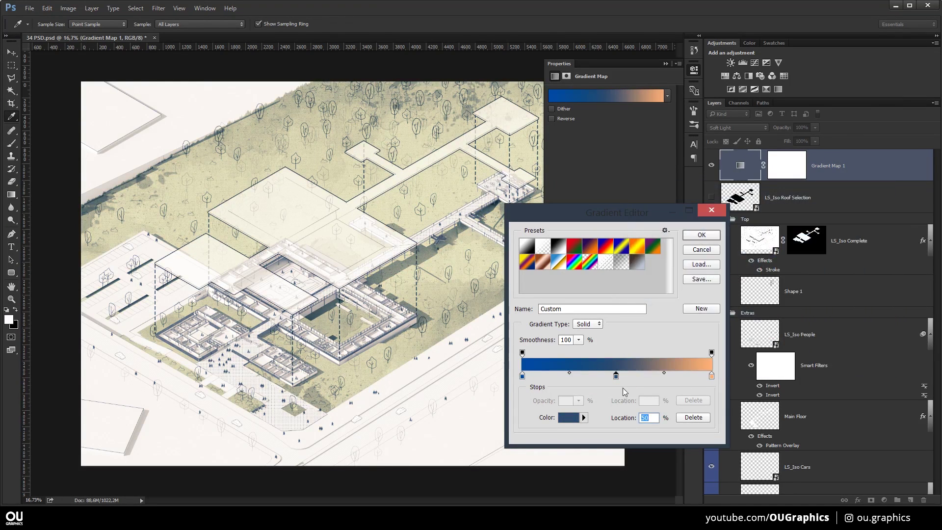
Delete the gradient's starting blue stop and set the Gradient Map layer's opacity to 68%
click(522, 375)
click(692, 417)
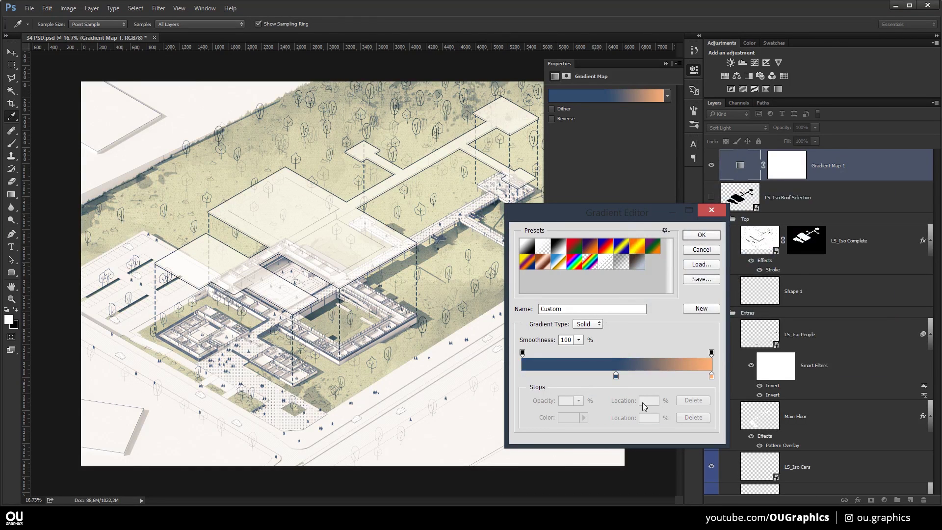
click(694, 238)
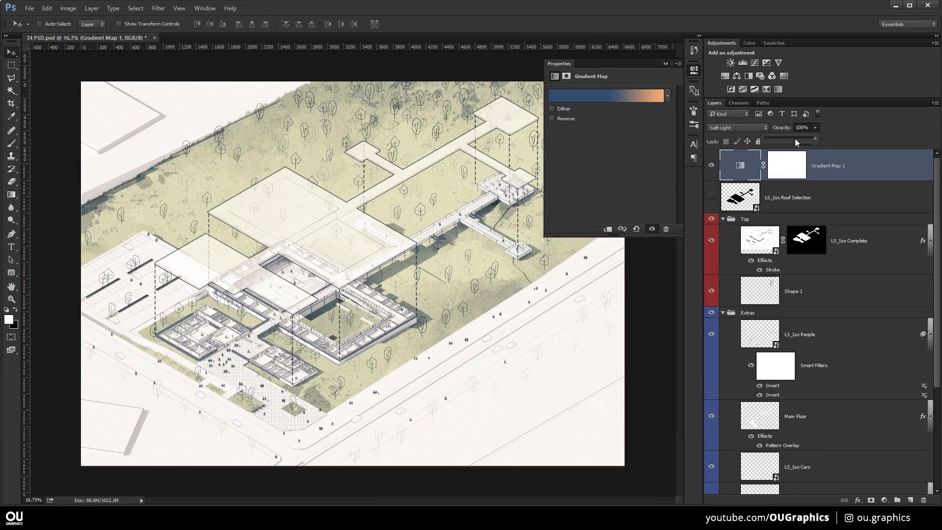
click(837, 169)
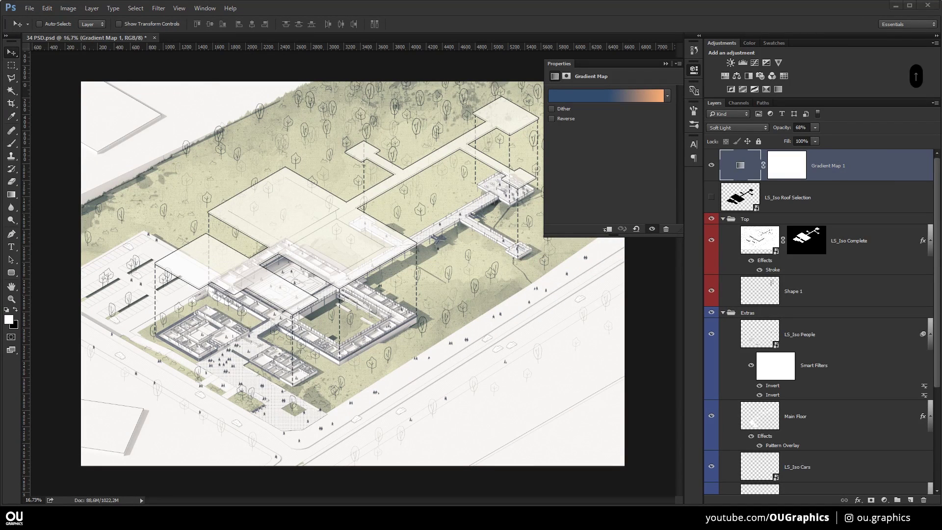
Place the cloud_PNG4 image above the gradient map, resize it, and position it over the drawing's lower-right area
drag(362, 291, 585, 395)
key(Return)
key(v)
key(ctrl+t)
drag(324, 224, 406, 266)
drag(532, 372, 491, 356)
double_click(491, 357)
key(v)
Place and resize the cloud_PNG24 image over the drawing's upper-left corner, and shift cloud_PNG4 further toward the lower right
drag(922, 200, 179, 161)
double_click(406, 309)
key(v)
key(ctrl+t)
drag(257, 182, 317, 208)
double_click(247, 167)
key(v)
drag(247, 167, 237, 131)
drag(347, 191, 311, 218)
drag(510, 366, 604, 381)
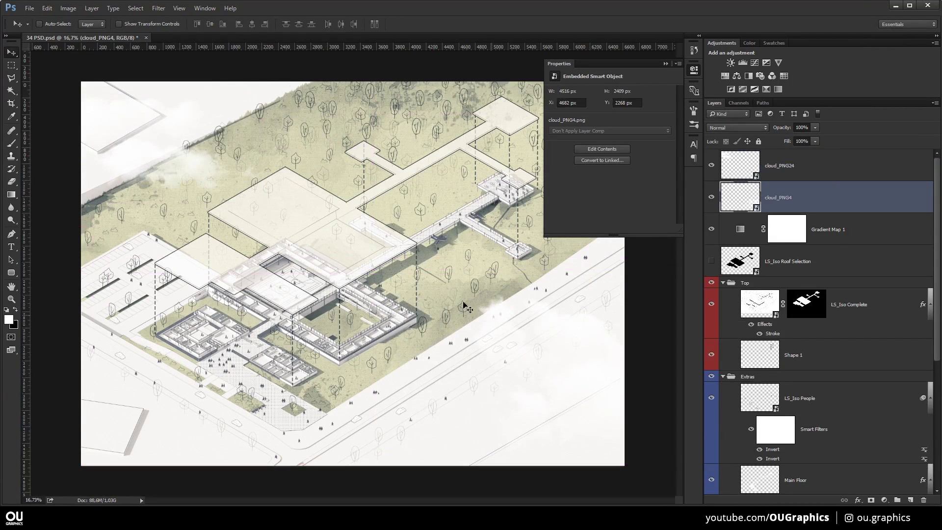
Set the opacity of both cloud layers to 30%
shift+click(834, 169)
key(5)
key(3)
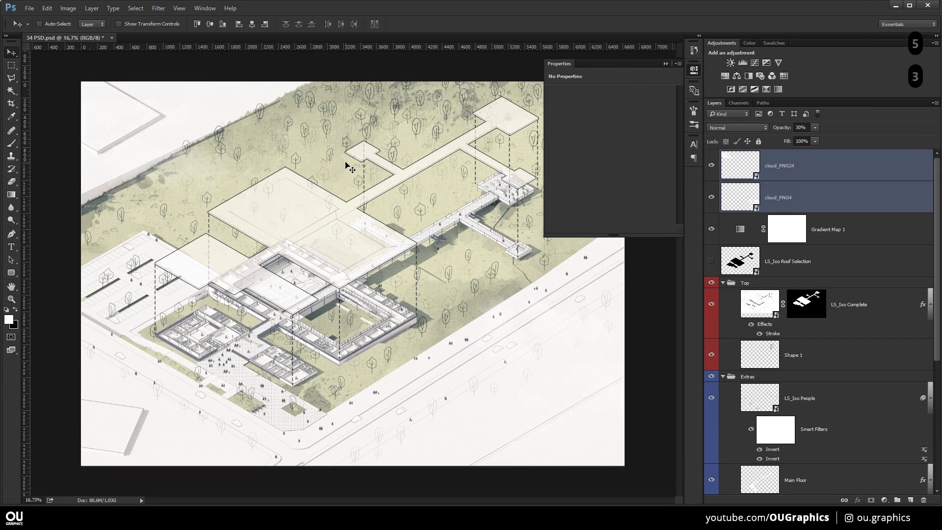
Set the opacity of both cloud layers to 50% and select the Gradient Map 1 layer
scroll(346, 205, down, 2)
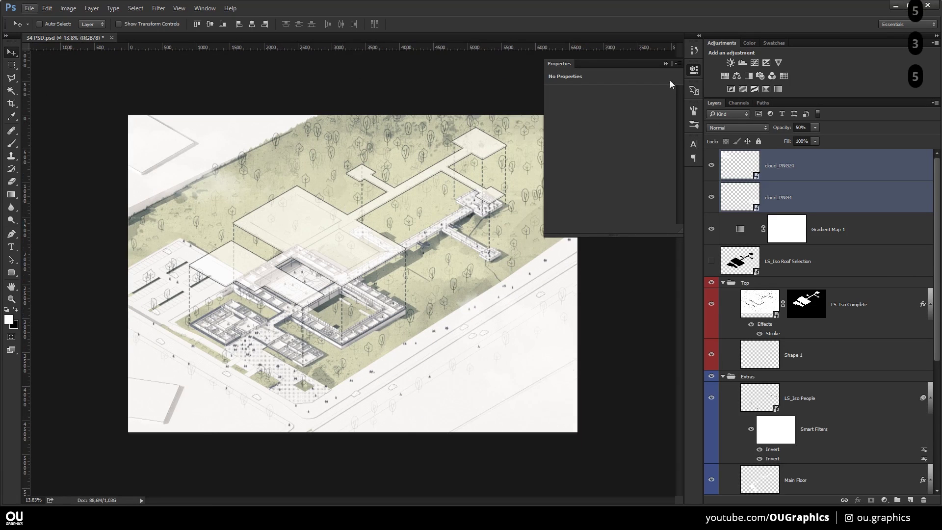
click(667, 63)
key(5)
click(741, 229)
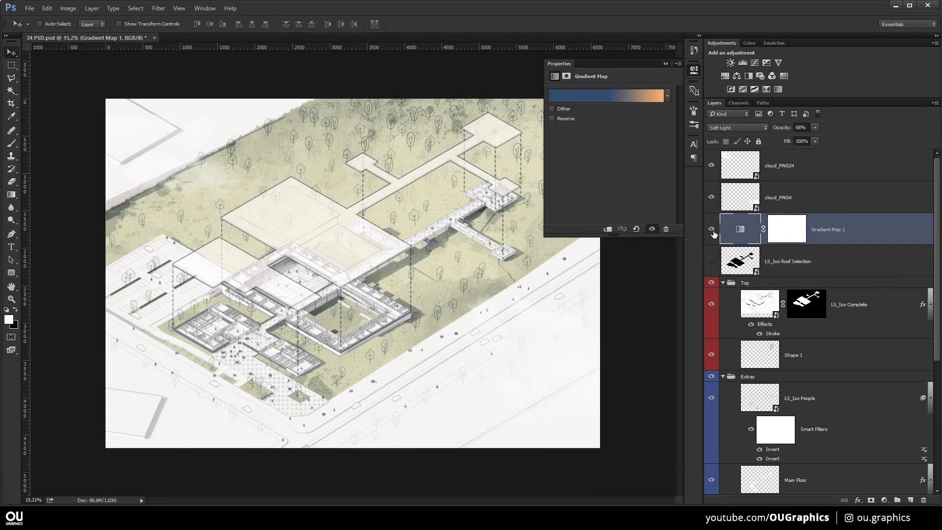
Shift the hue of Layer 2, the vegetation colour fill, by -41
scroll(714, 235, down, 8)
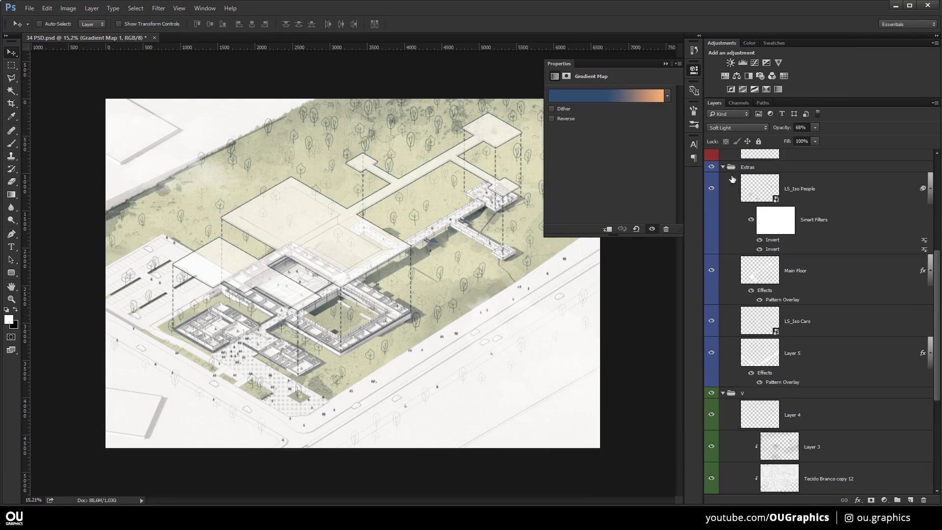
click(726, 168)
click(724, 168)
click(785, 349)
key(ctrl+u)
drag(631, 287, 566, 291)
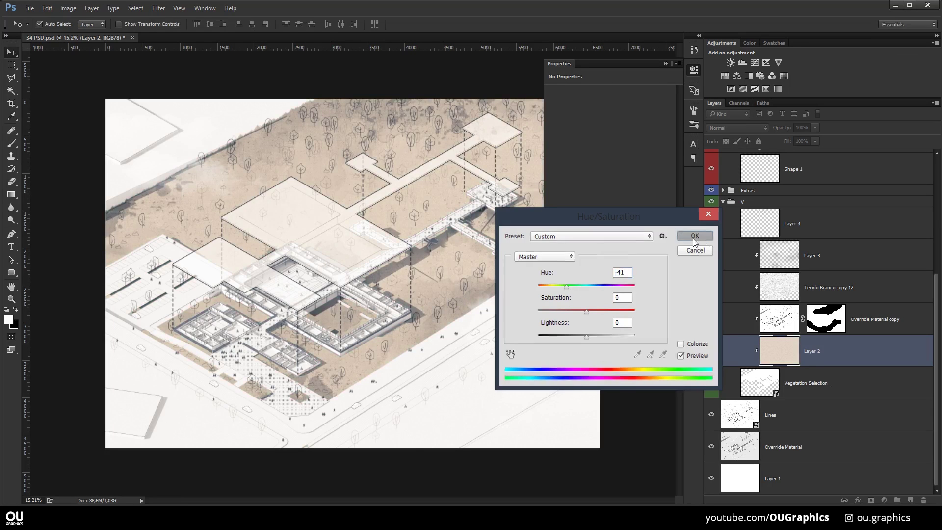
click(694, 236)
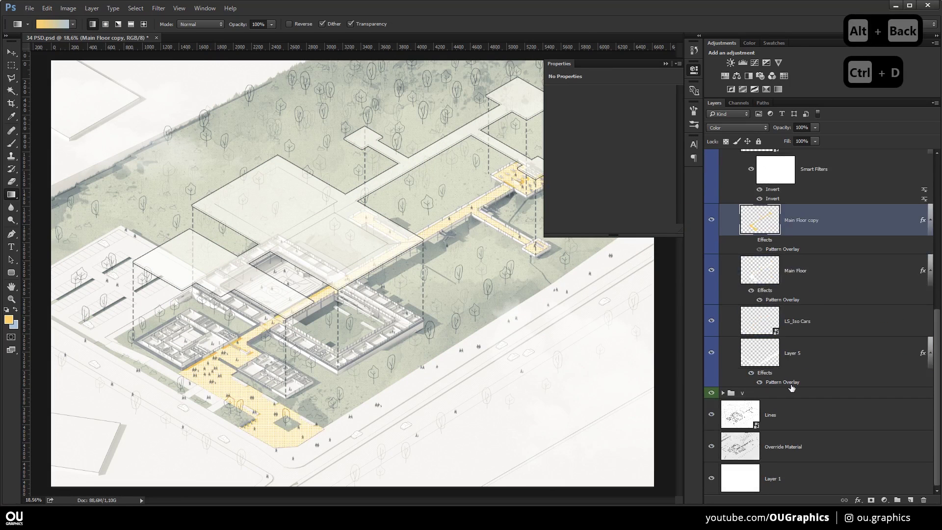
Swap the foreground and background colours and fill Layer 2 in the V group with the light blue
click(723, 393)
click(824, 351)
key(x)
key(alt+BackSpace)
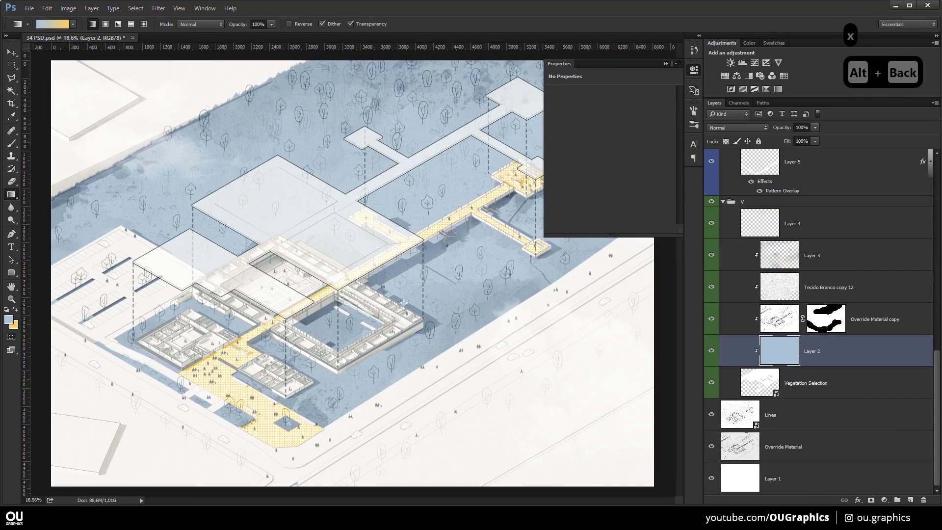
Collapse the adjustment properties and shift Layer 2's hue by -19 to give the vegetation a teal tone
click(694, 69)
key(v)
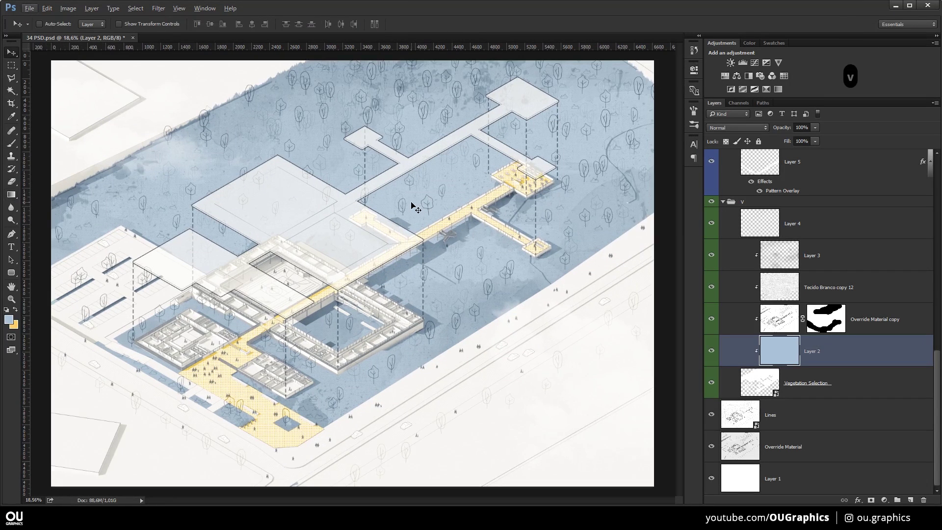
key(ctrl+u)
drag(586, 288, 579, 289)
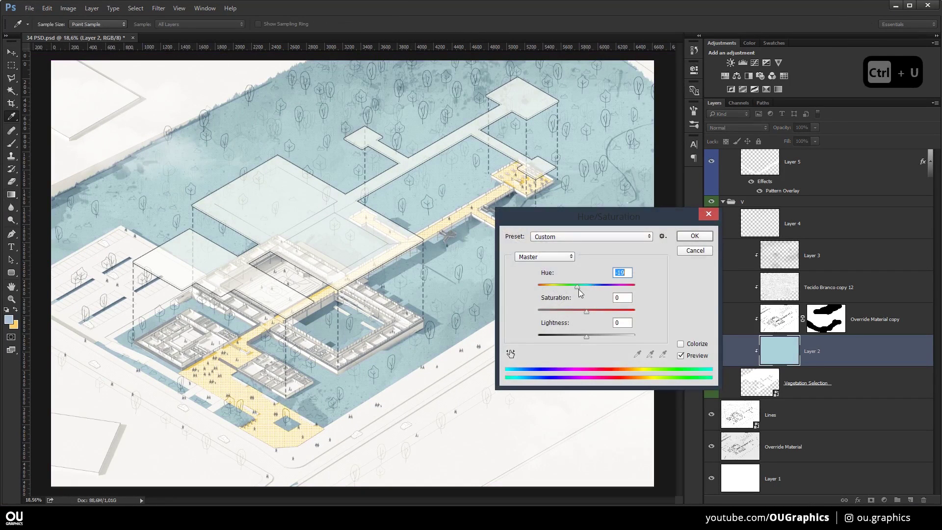
click(695, 236)
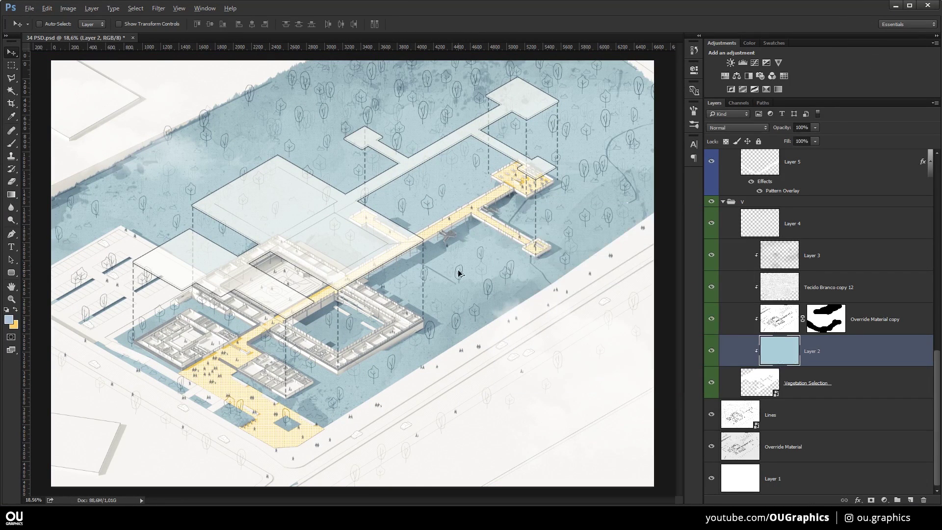
Add a new layer directly above Layer 1 and fill it with the light blue foreground colour
click(771, 471)
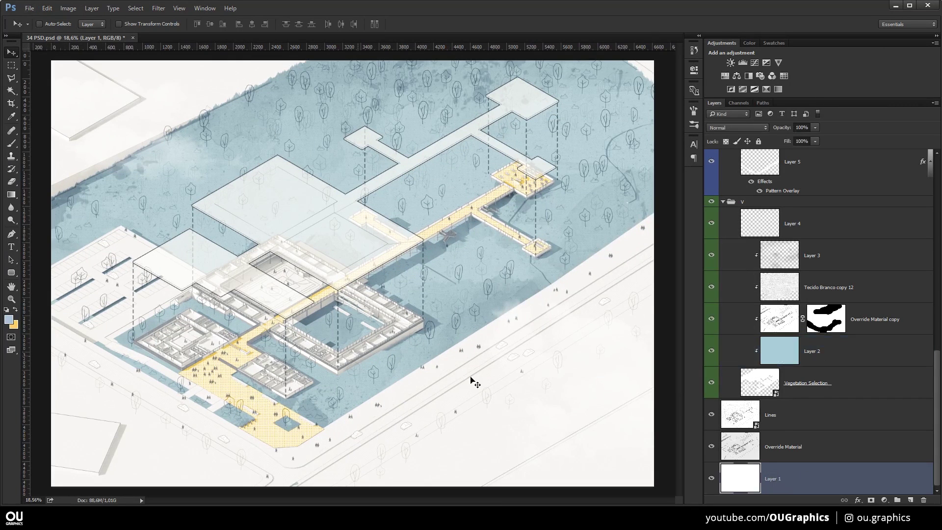
click(910, 500)
key(alt+BackSpace)
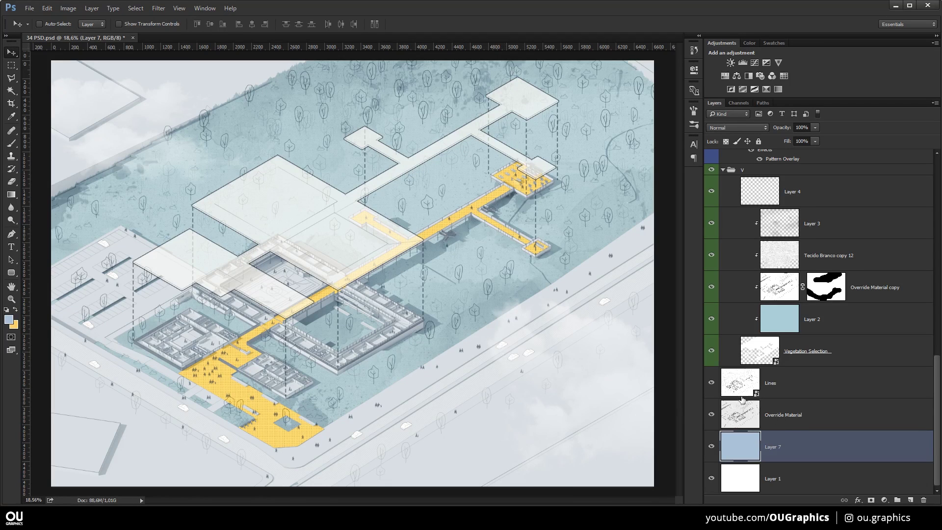
Rasterize the LS_Iso People layer and invert it so the figures are white
scroll(742, 399, up, 10)
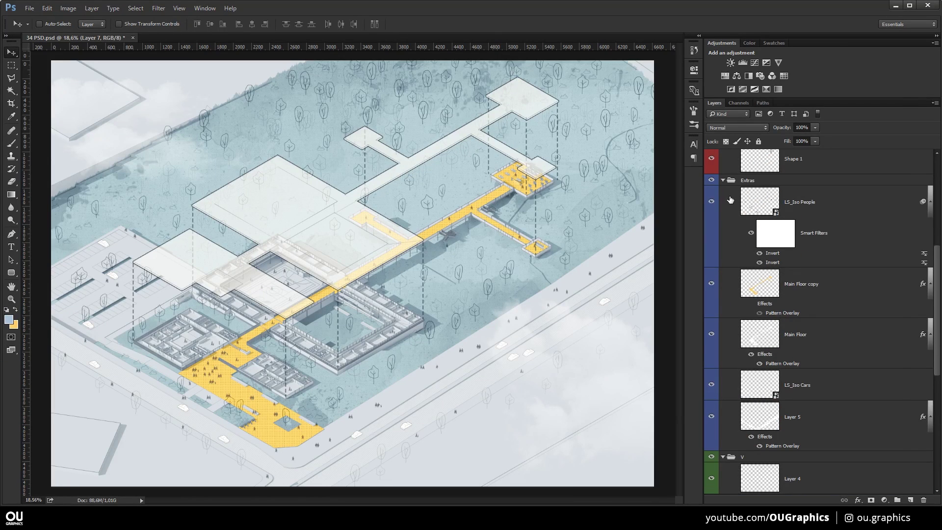
right_click(731, 201)
click(765, 271)
key(ctrl+i)
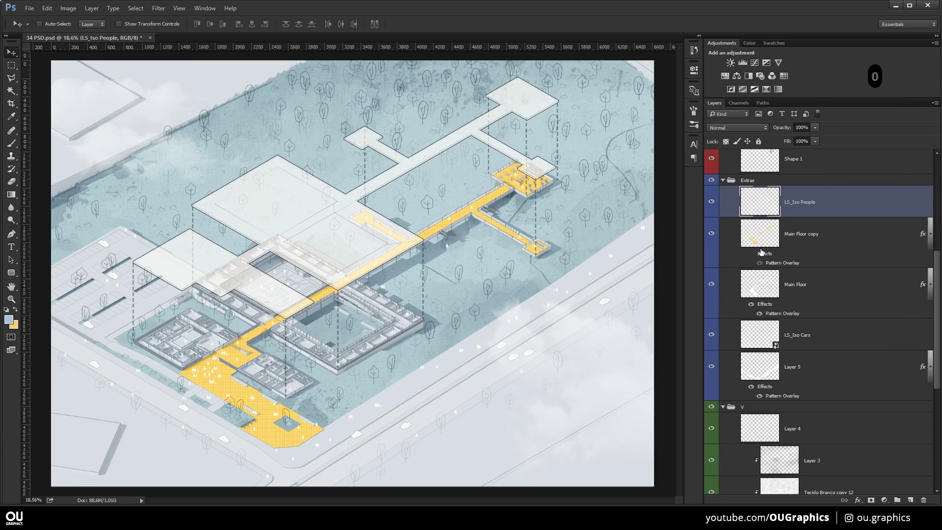
Shift the hue of the vegetation fill on Layer 2 by -150 to a sandy yellow
scroll(761, 253, down, 5)
click(824, 365)
key(ctrl+u)
drag(587, 286, 544, 291)
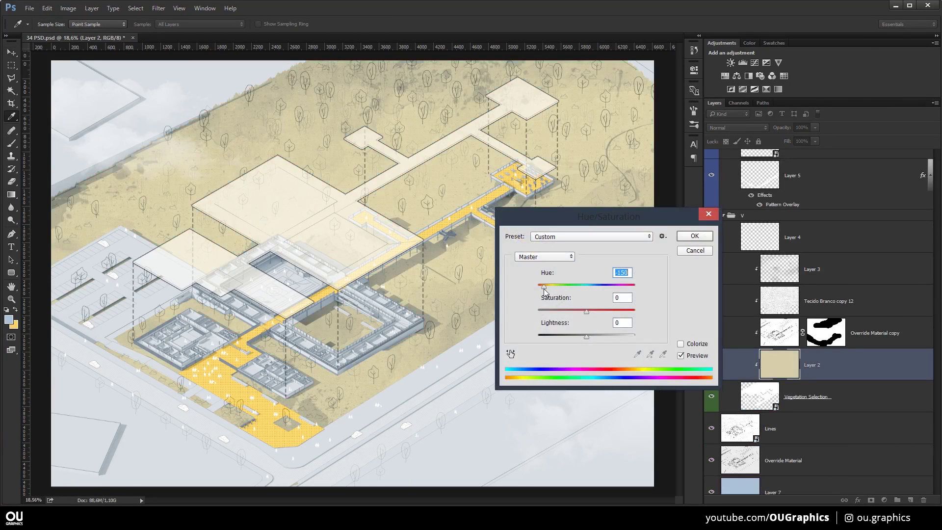
key(Return)
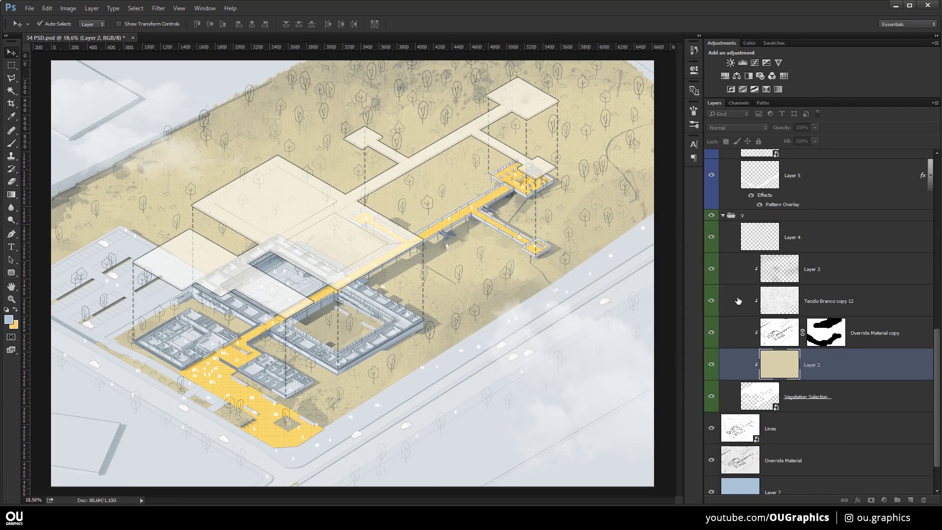
key(v)
scroll(756, 280, up, 7)
click(756, 280)
key(ctrl+u)
drag(592, 289, 559, 311)
drag(586, 336, 635, 337)
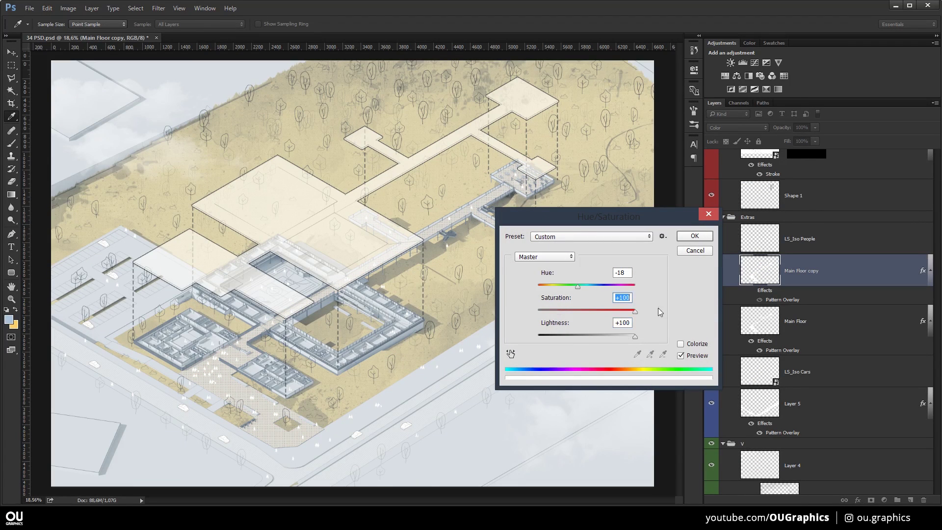
click(694, 251)
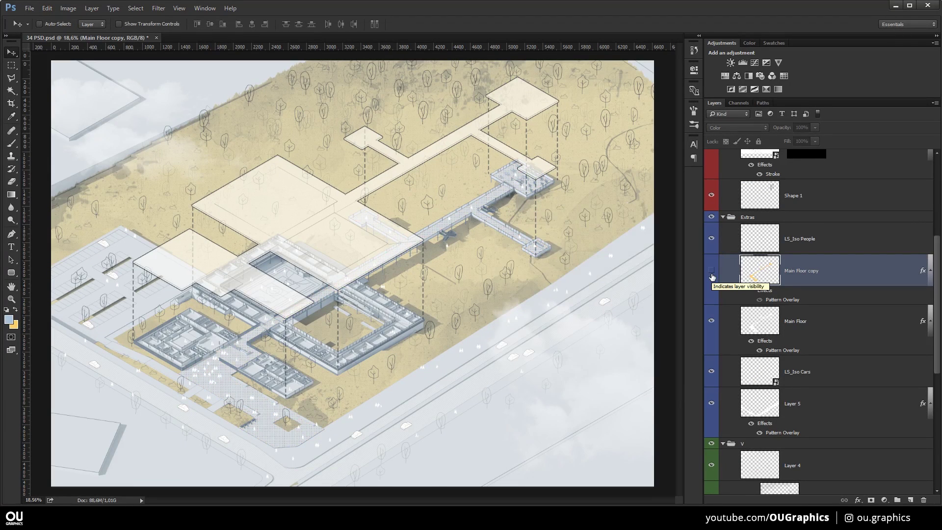
Recolour the Main Floor copy layer with a hue shift of -43 and saturation of -73
key(ctrl+u)
drag(586, 286, 552, 311)
click(694, 236)
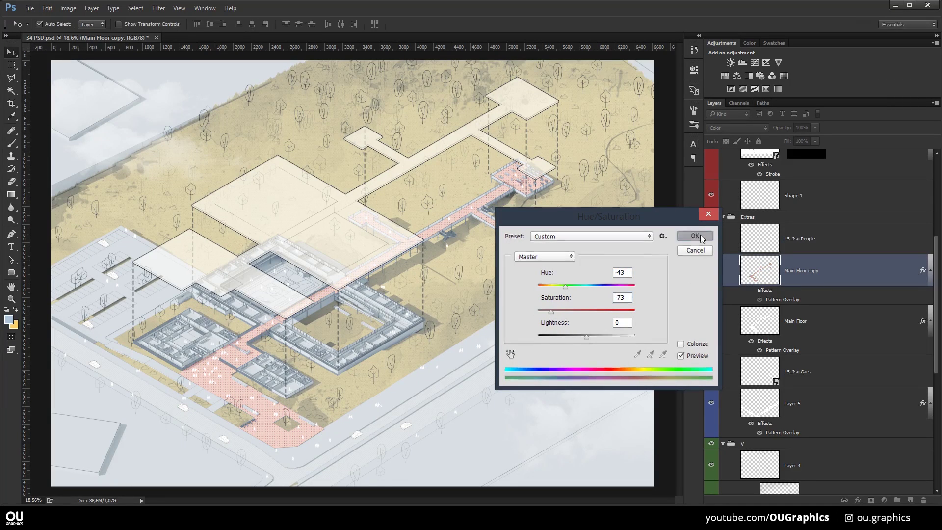
Try Hard Light and Multiply on the Main Floor copy layer, and set its blend mode to Overlay
click(736, 127)
click(736, 212)
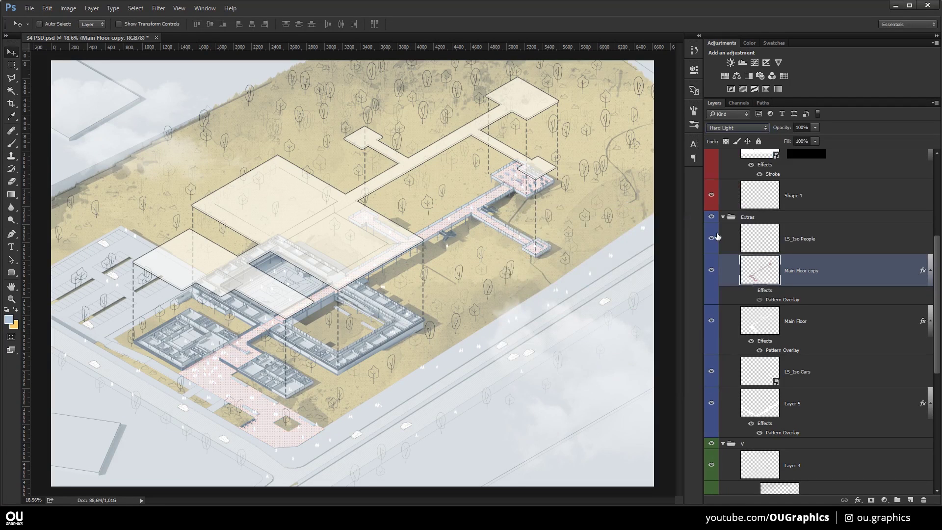
click(736, 128)
click(745, 164)
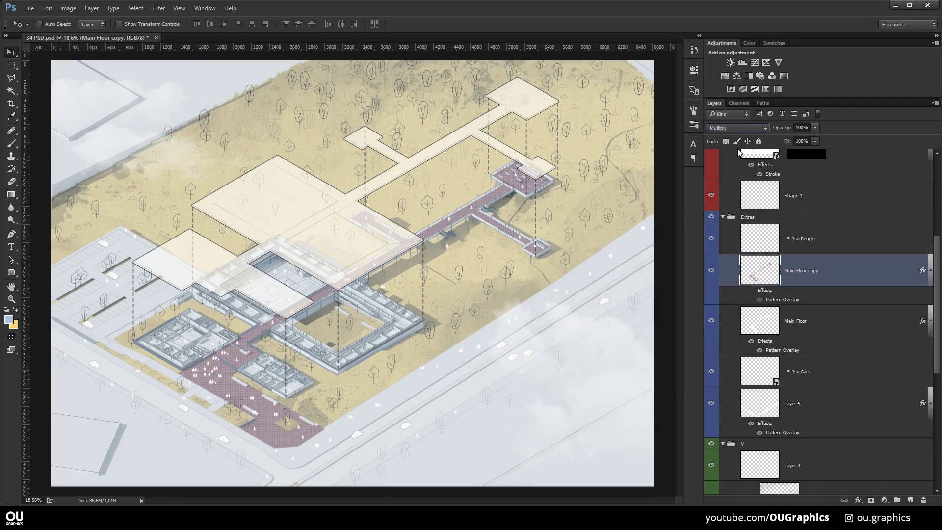
click(736, 127)
click(752, 241)
click(736, 128)
click(720, 224)
Increase the saturation of the Main Floor copy layer to make the floor a stronger pink
key(ctrl+u)
drag(586, 310, 646, 308)
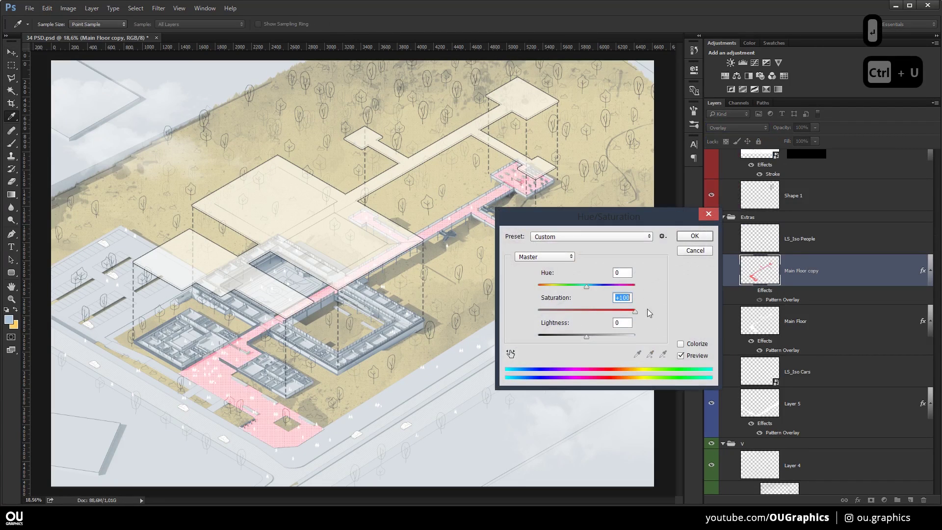
mouse_move(584, 287)
mouse_down()
mouse_move(545, 286)
mouse_move(608, 286)
mouse_move(586, 287)
mouse_up()
drag(635, 311, 596, 312)
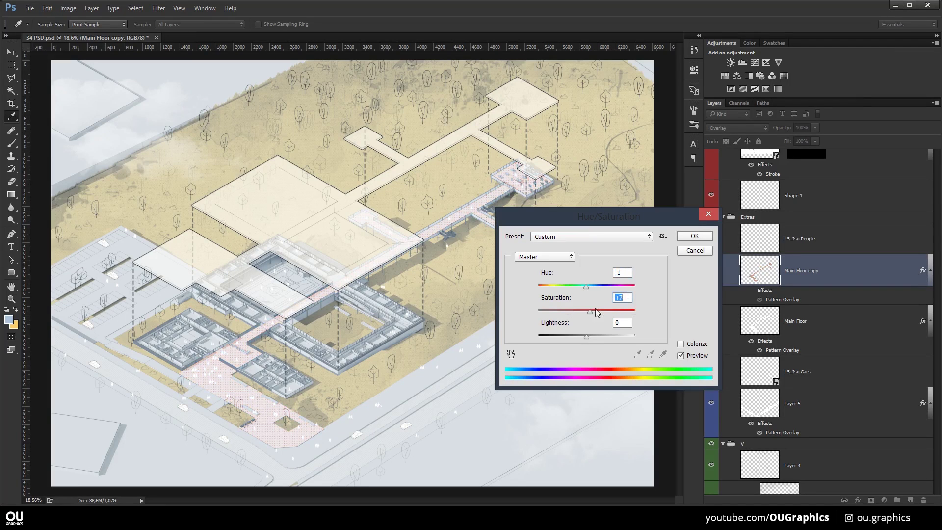
click(695, 236)
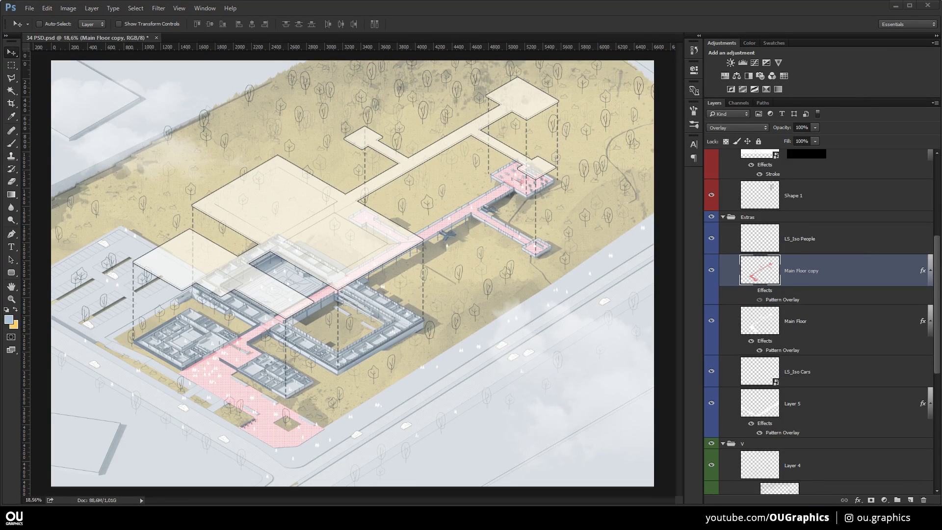
key(alt+Tab)
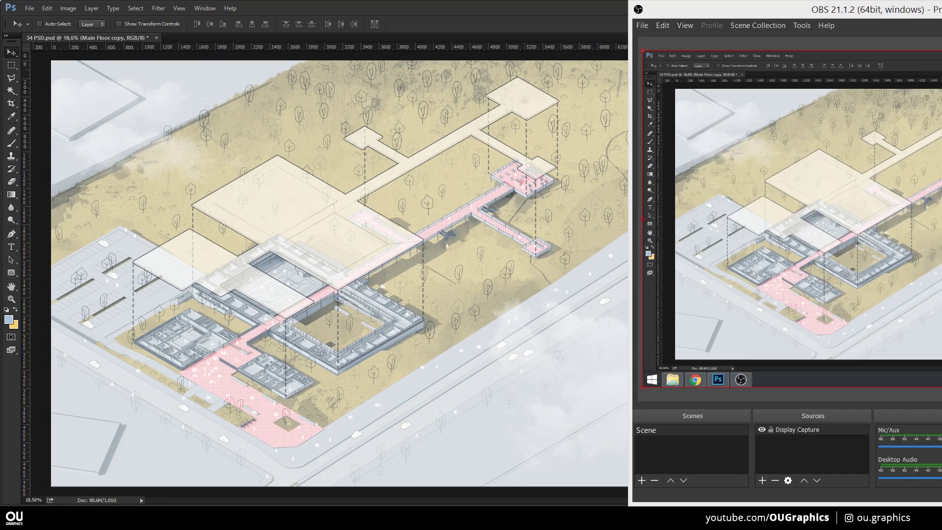
key(alt+Tab)
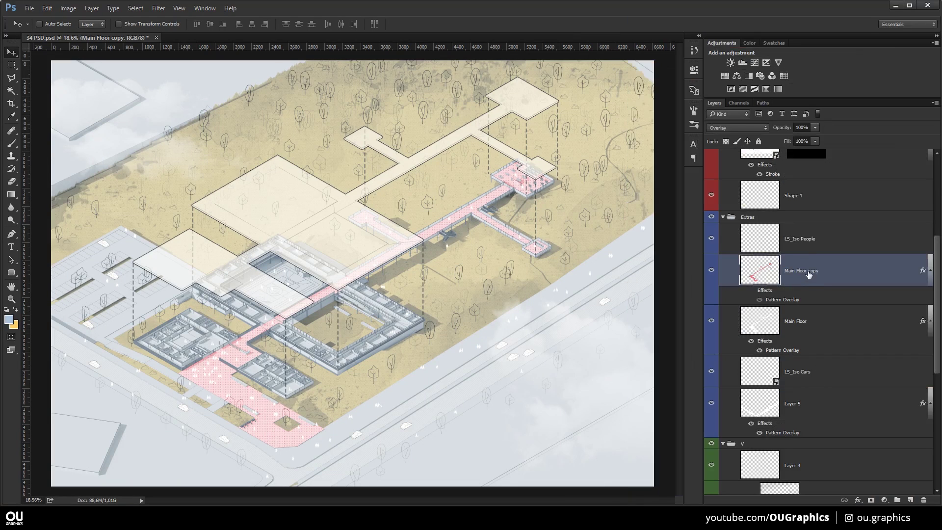
key(ctrl+u)
drag(587, 287, 661, 285)
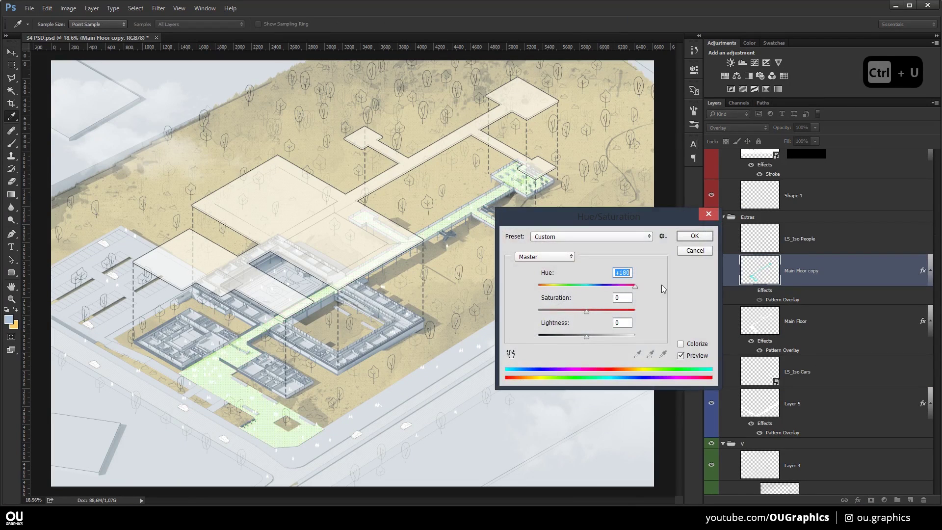
click(694, 251)
Shift the hue of Layer 2 by -32 to turn the vegetation a dusty pink
scroll(815, 343, down, 3)
click(812, 433)
key(ctrl+u)
drag(586, 285, 570, 285)
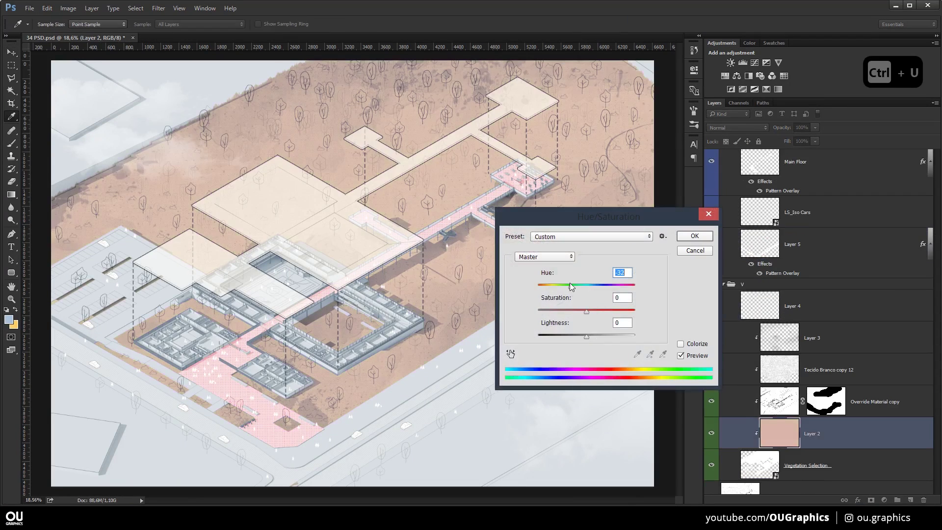
click(695, 236)
key(v)
Compare the drawing with and without Layer 7, and shift that background layer's hue by -180 to beige
scroll(814, 344, down, 3)
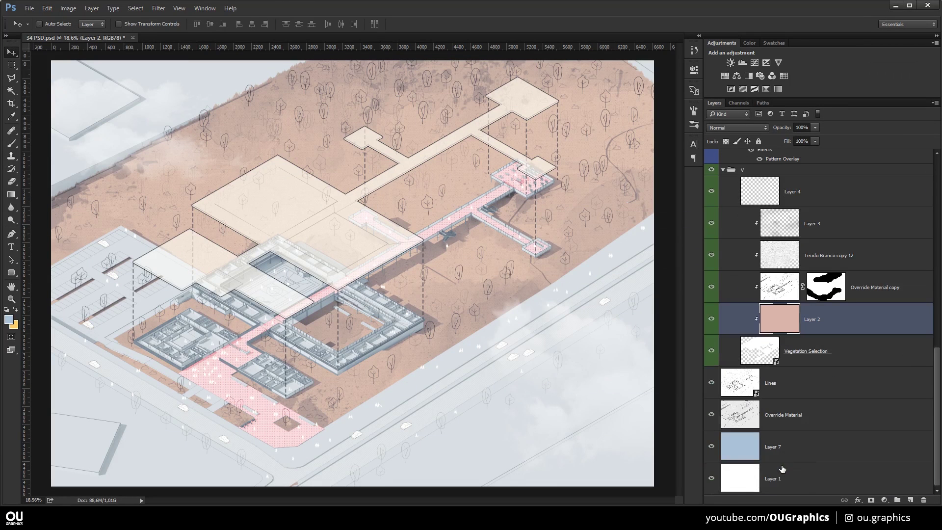
click(788, 451)
click(711, 447)
click(712, 446)
click(712, 447)
click(711, 447)
key(ctrl+u)
drag(586, 285, 543, 283)
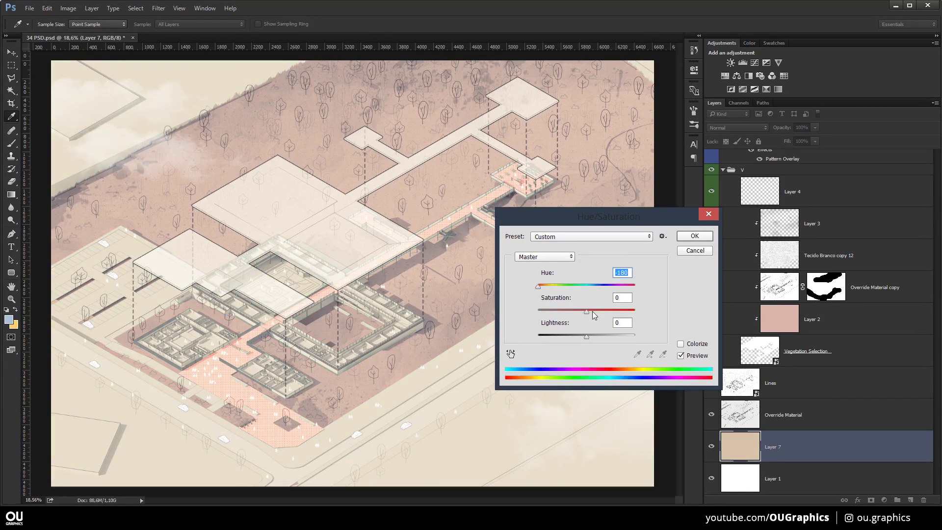
click(695, 236)
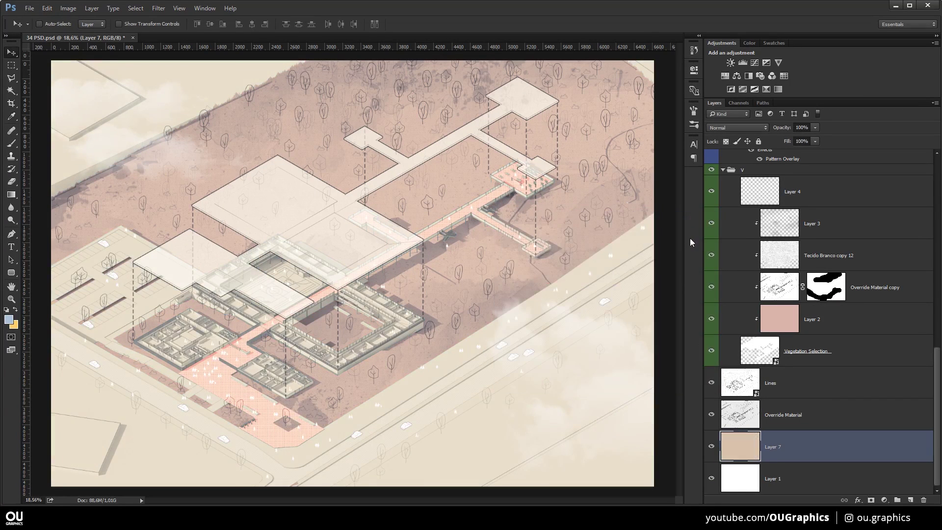
Isolate Layer 7 and the Override Material layer in turn, and toggle Override Material's visibility to examine its effect
alt+click(712, 446)
alt+click(711, 446)
alt+click(712, 417)
alt+click(712, 417)
click(728, 415)
click(710, 415)
click(709, 415)
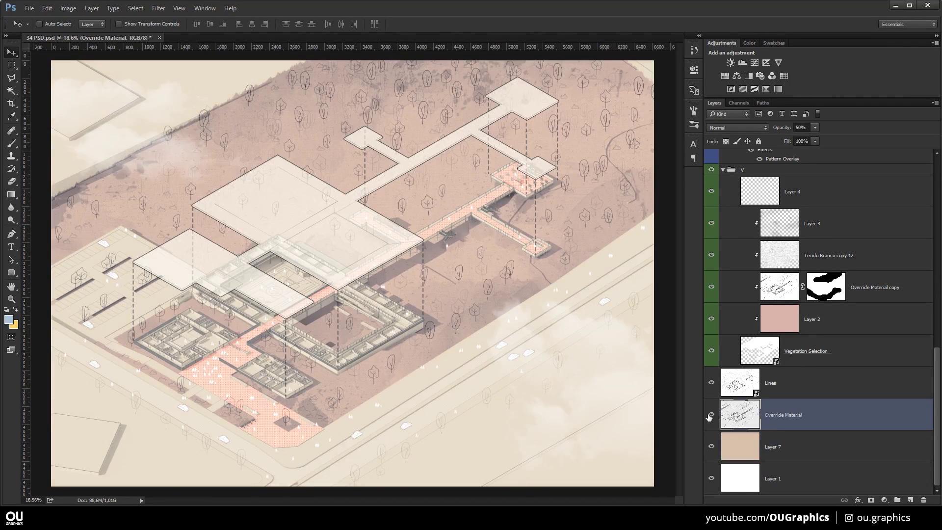
click(711, 415)
click(711, 415)
Adjust the Levels of the Override Material layer to brighten its midtones and highlights
key(ctrl+l)
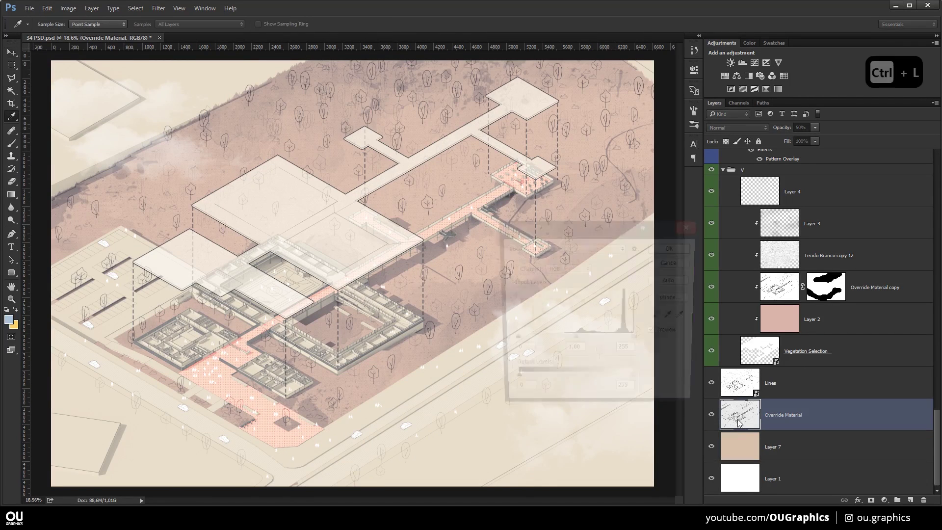
drag(636, 341, 629, 341)
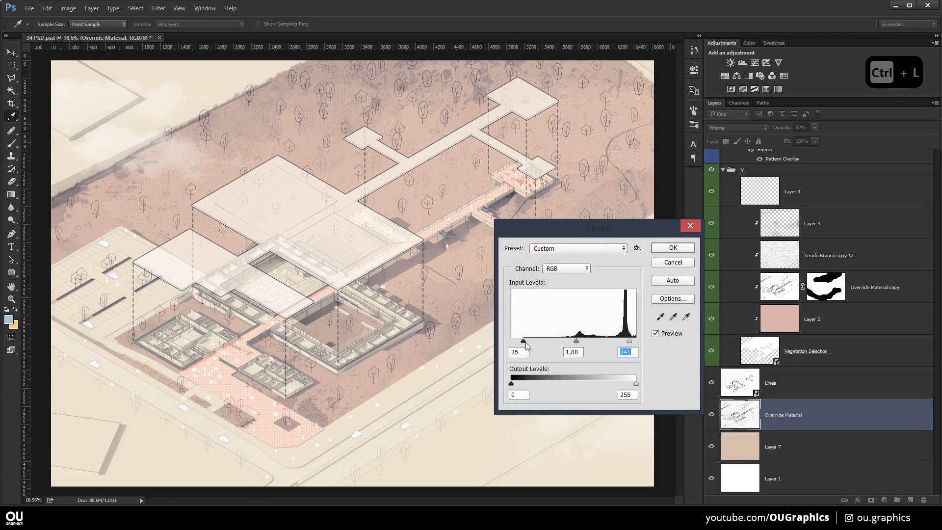
click(512, 341)
drag(570, 342, 564, 343)
drag(630, 342, 616, 341)
click(674, 248)
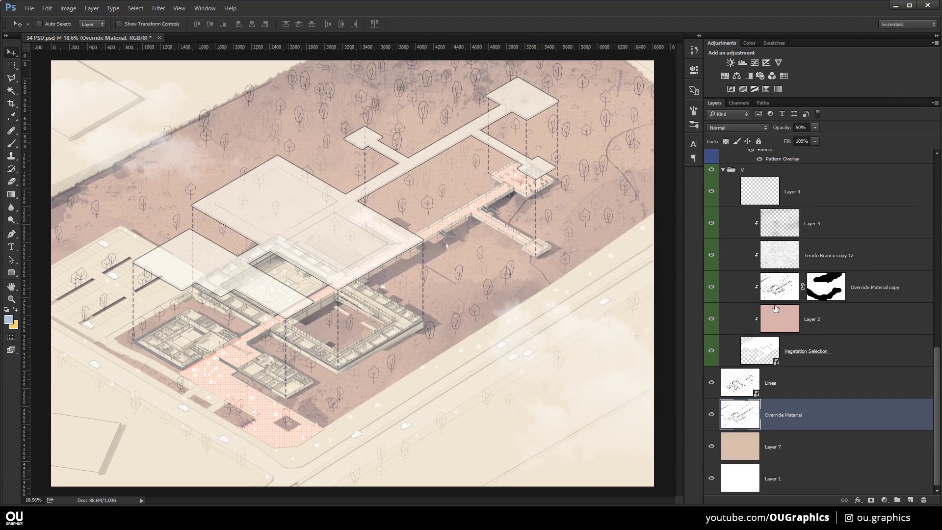
Stamp all visible layers into a new merged layer above cloud_PNG24
scroll(812, 274, up, 5)
click(771, 180)
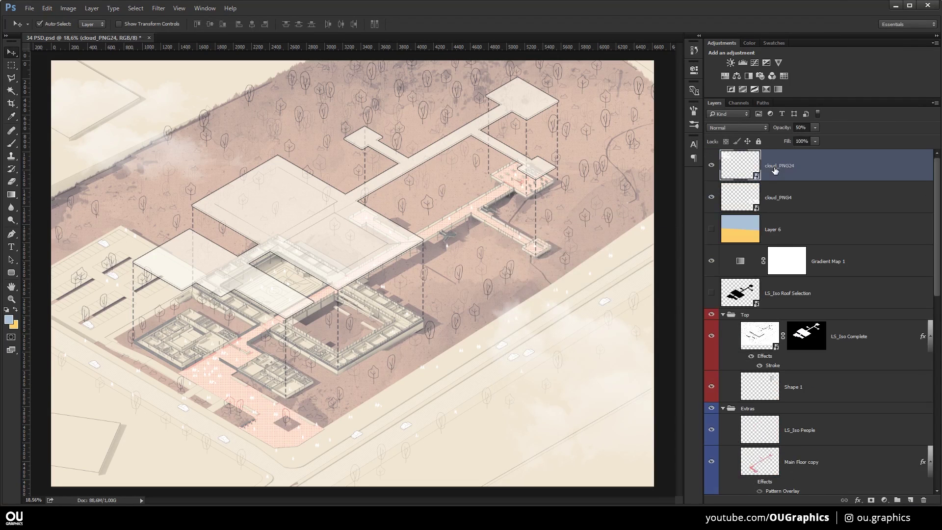
key(ctrl+alt+shift+e)
Apply Camera Raw to the merged layer with temperature +1, tint +8, exposure -0.20, contrast -18, highlights +14, shadows +3 and whites +16
click(158, 8)
click(177, 78)
drag(841, 164, 828, 226)
drag(840, 241, 848, 271)
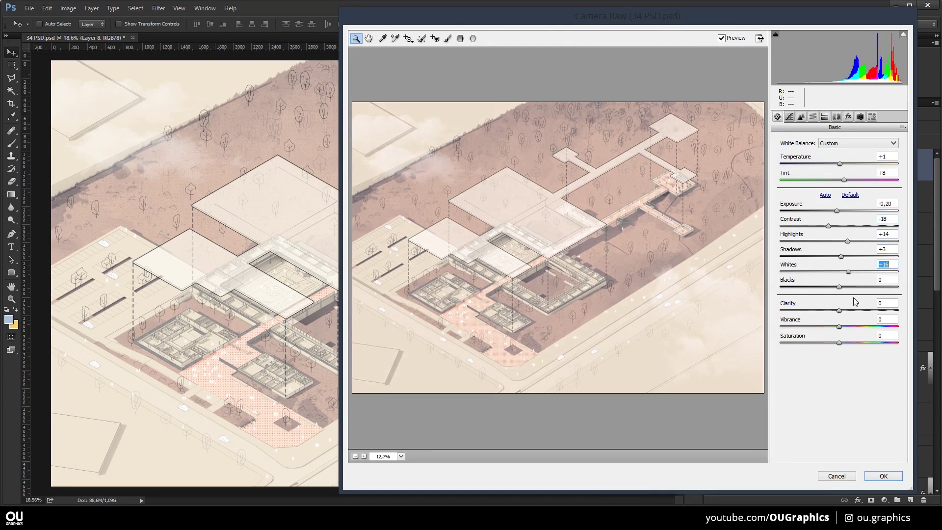
click(883, 475)
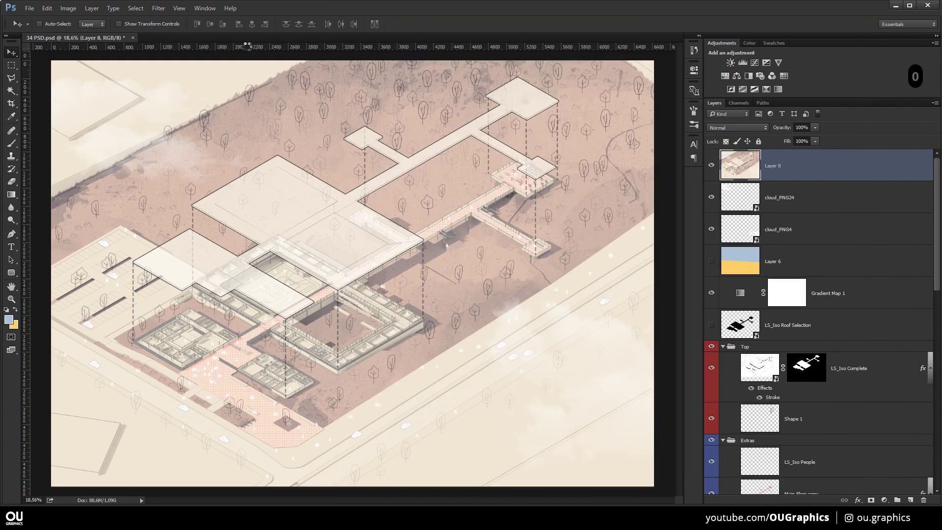
Open the merged layer in Topaz Clarity and choose the Cityscape II preset from the Architecture collection
click(158, 9)
mouse_move(211, 265)
click(351, 268)
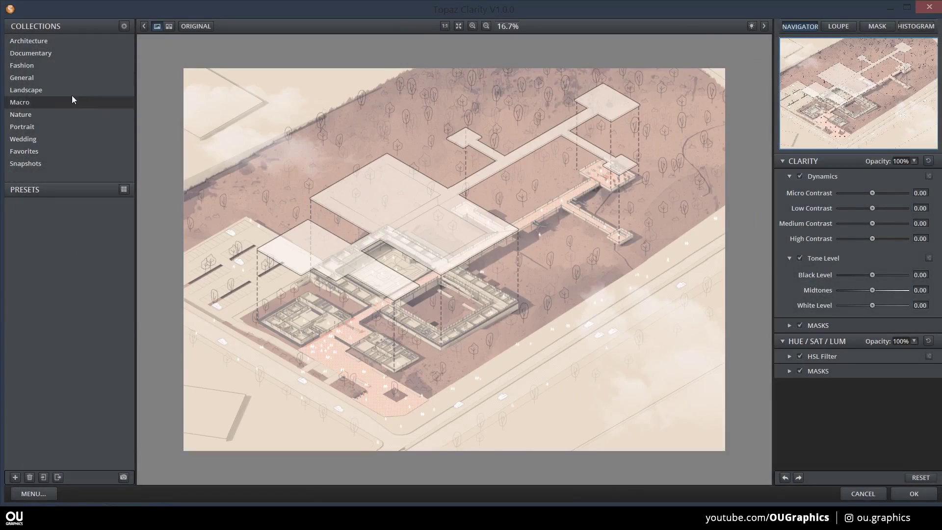
click(73, 41)
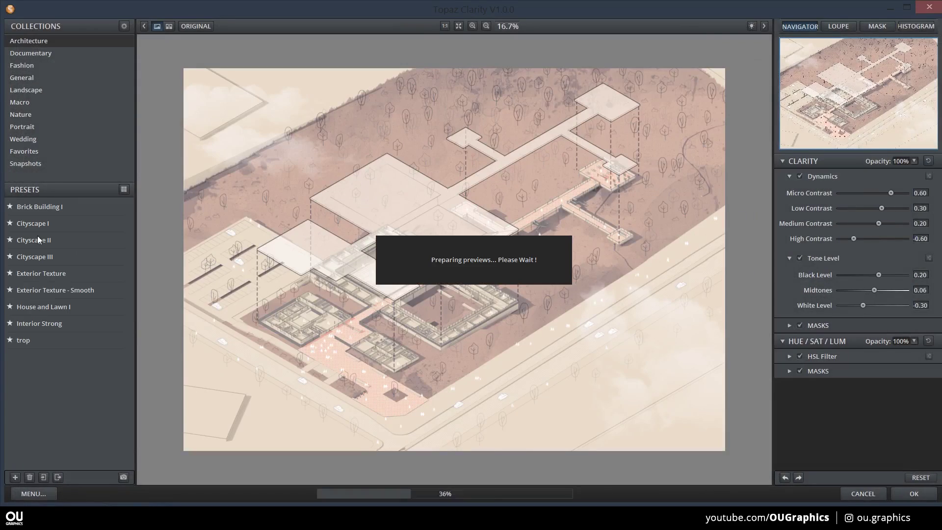
click(38, 240)
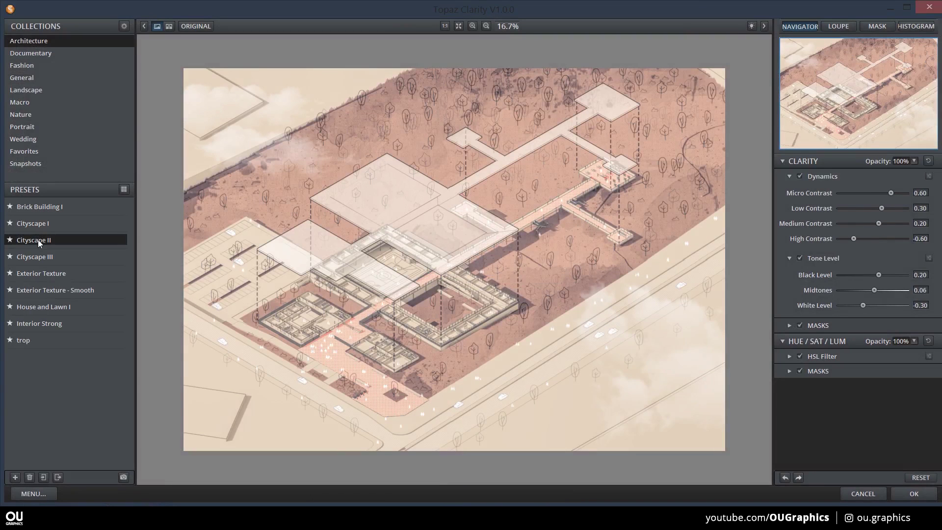